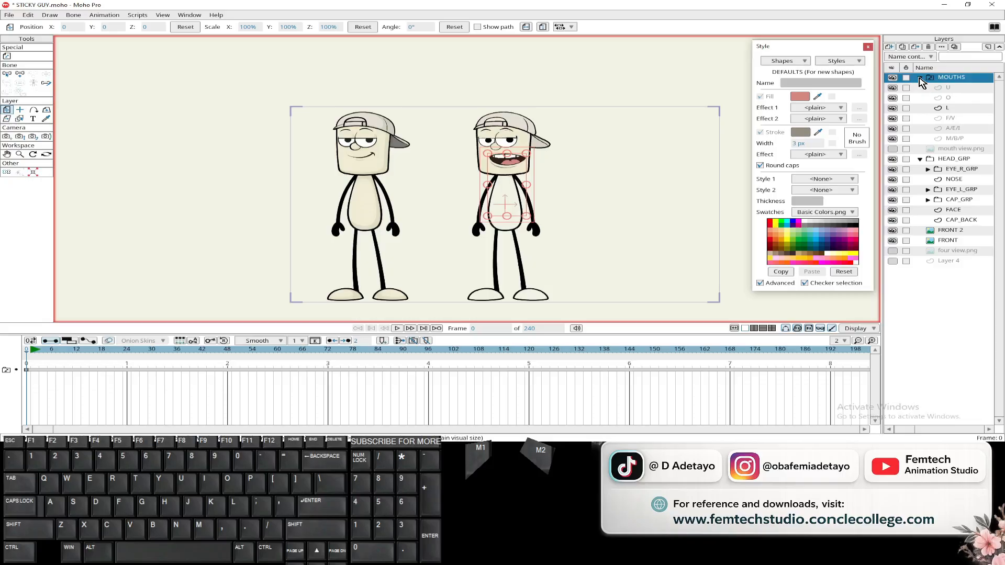
Step: Move the collapsed MOUTHS group into HEAD_GRP directly above FACE, and collapse and hide HEAD_GRP
left_click(920, 78)
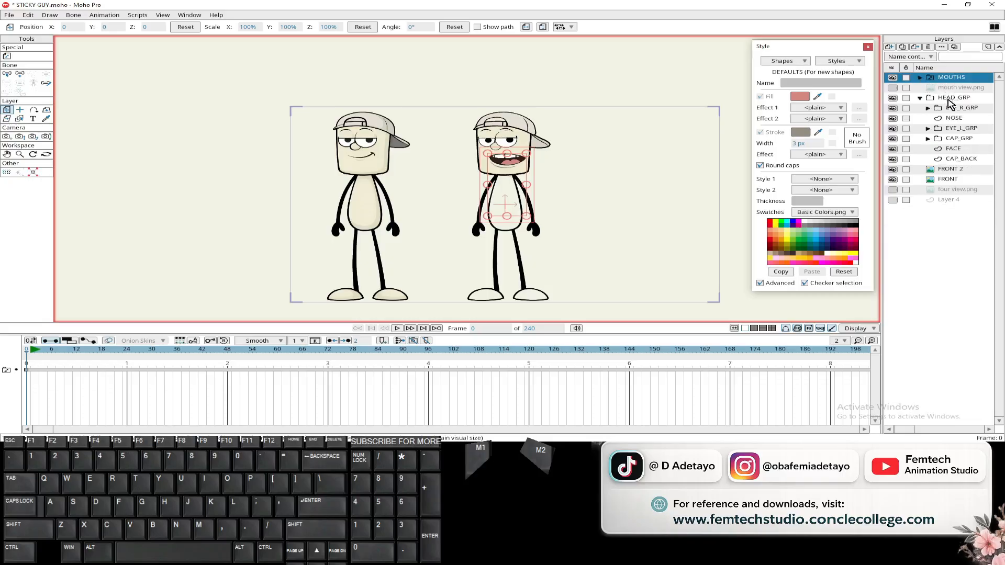
left_click(893, 100)
left_click(892, 100)
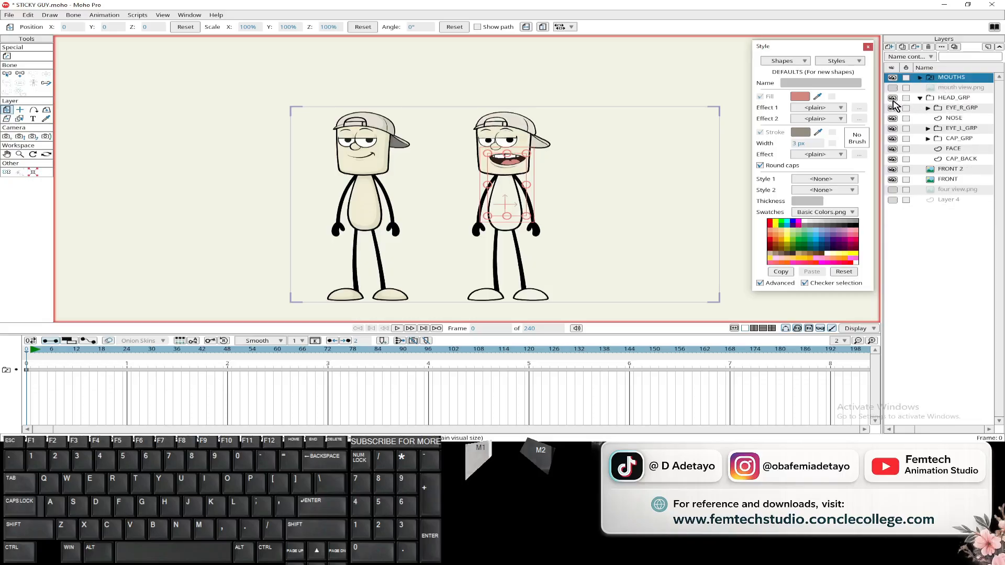
left_click(893, 100)
left_click(893, 100)
left_click_drag(961, 149, 962, 151)
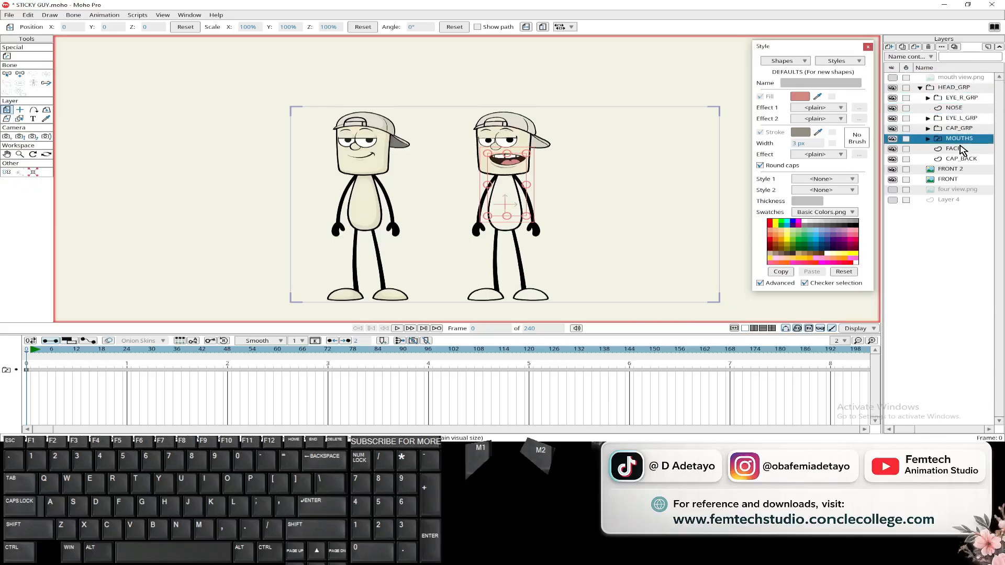
left_click(920, 88)
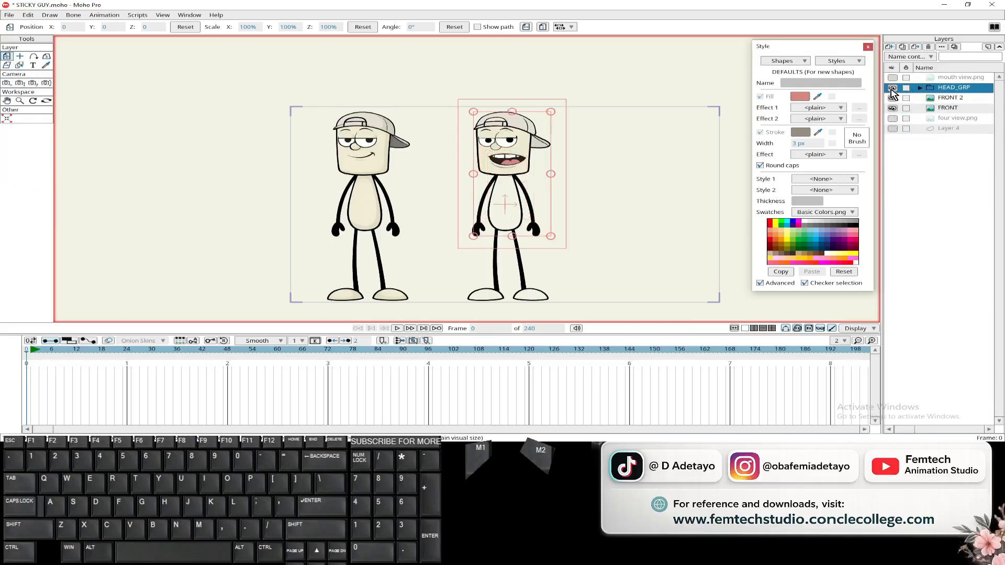
left_click(892, 88)
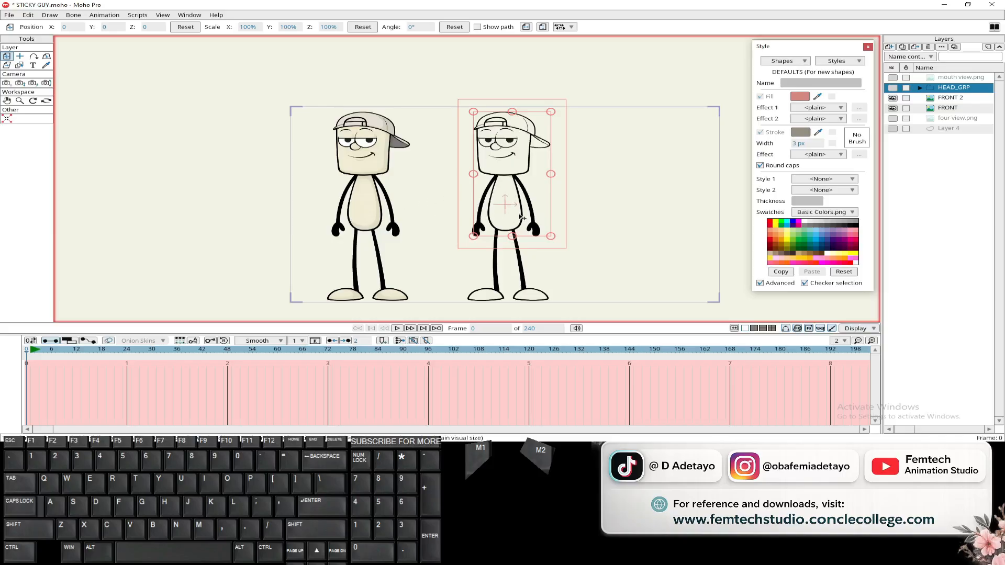
Step: Add a vector layer above HEAD_GRP and name it TORSO
scroll(522, 217, "up", 3)
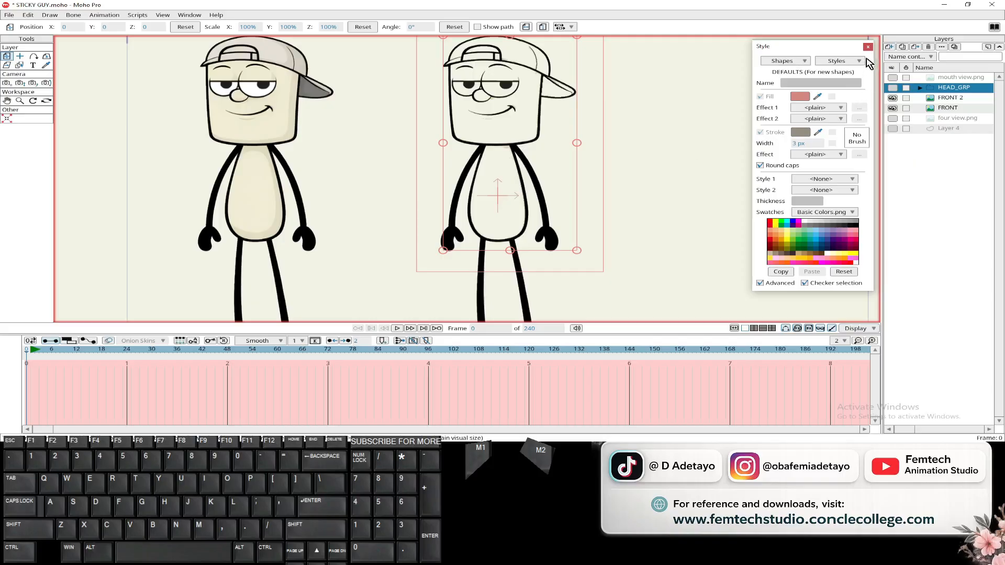
left_click(889, 47)
left_click(894, 59)
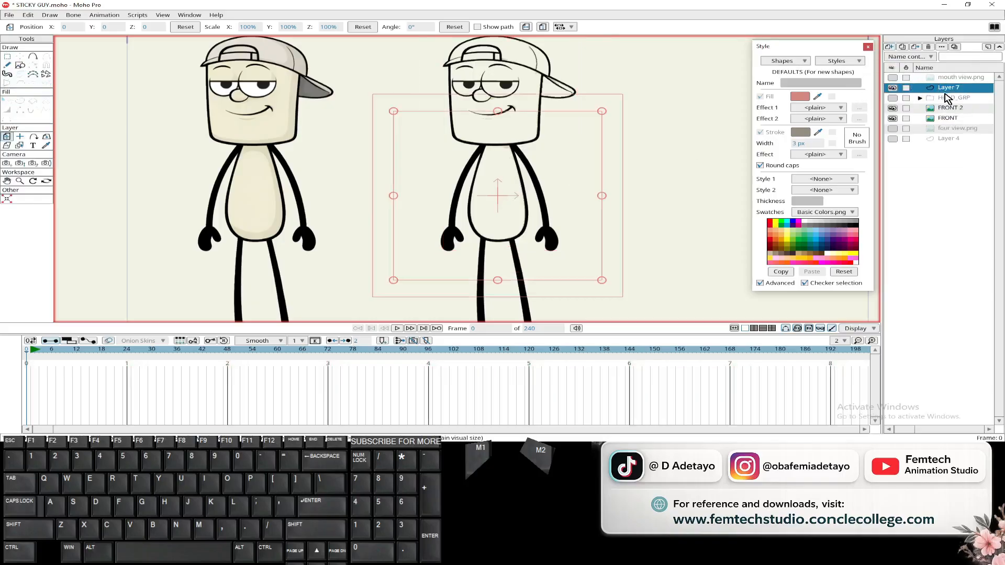
double_click(950, 88)
type("TORSO")
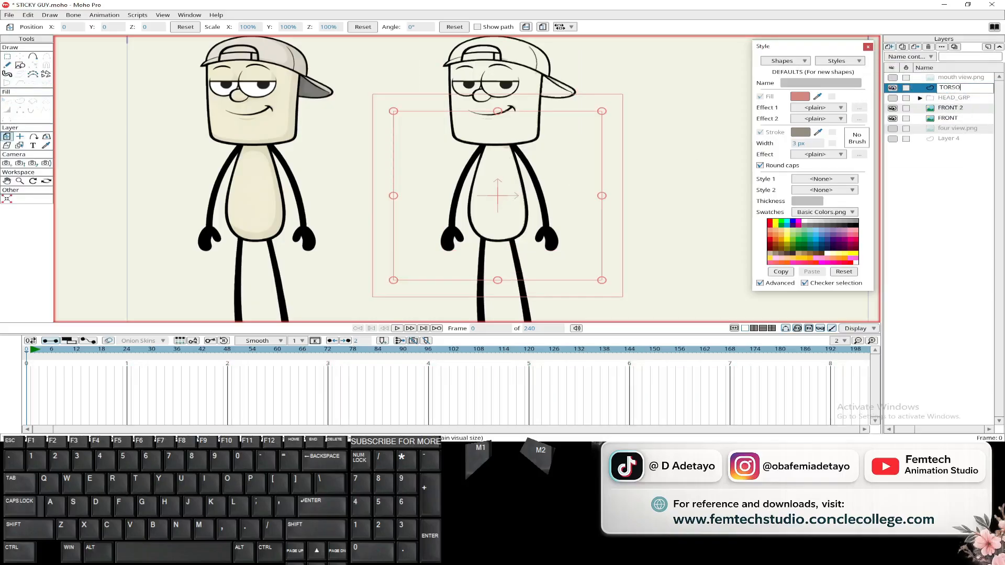
key("Return")
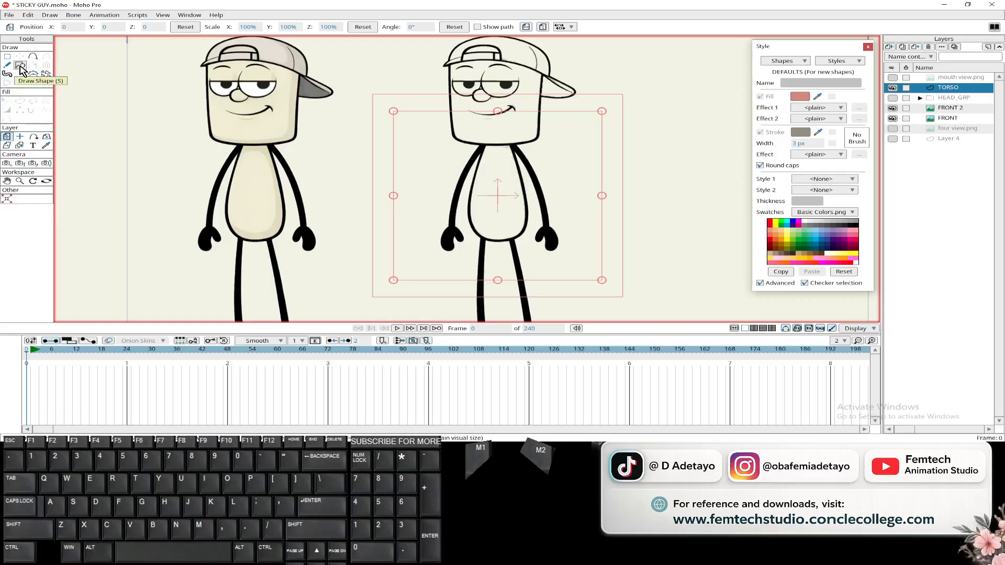
Step: Trace the uncoloured character's torso with the Add Point tool as a closed outline whose rounded top extends up behind the chin
left_click(33, 56)
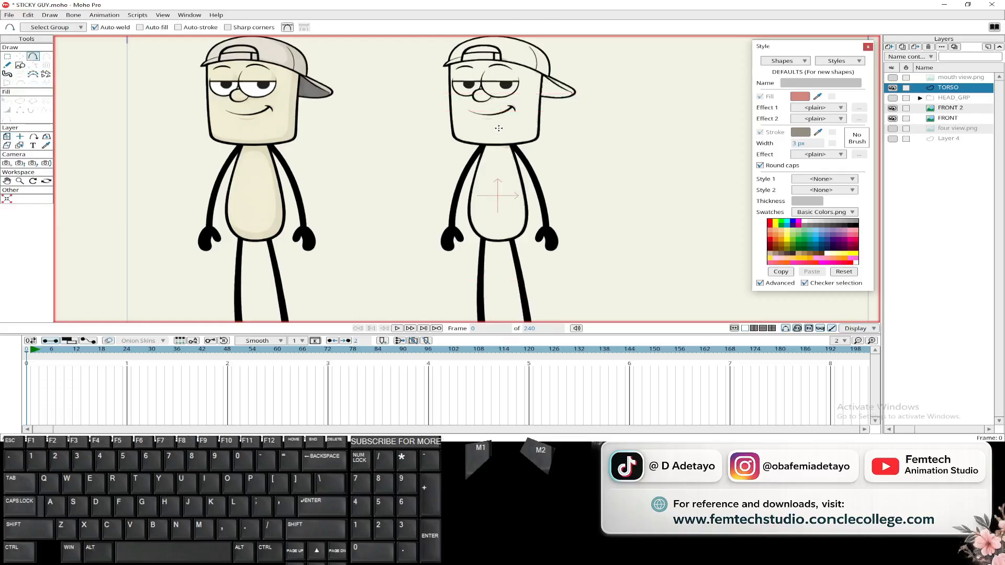
left_click_drag(498, 128, 482, 152)
left_click(469, 189)
left_click(467, 194)
left_click(470, 220)
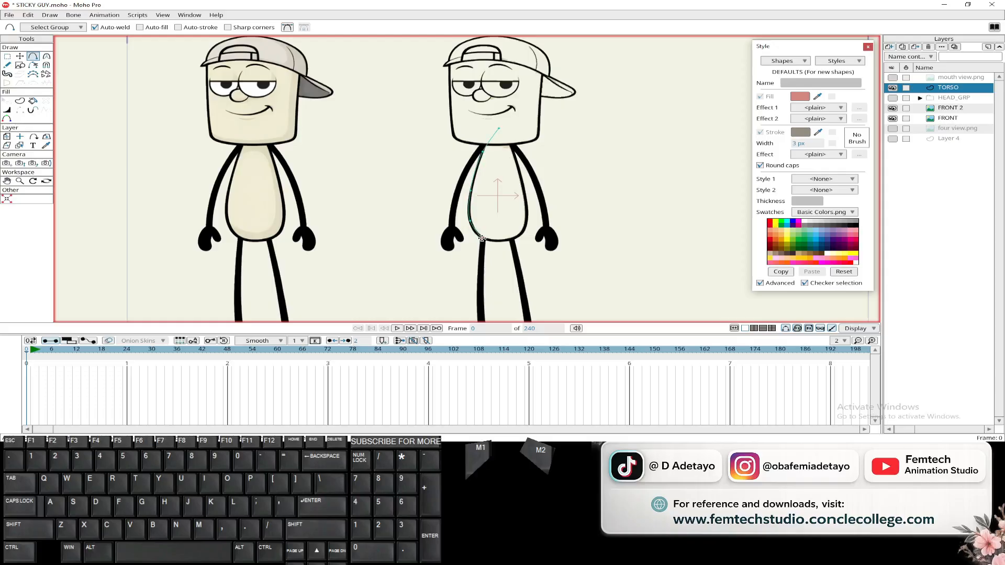
left_click(500, 241)
left_click(526, 224)
key("ctrl")
left_click(525, 193)
left_click(513, 152)
scroll(504, 136, "up", 4)
left_click(493, 120)
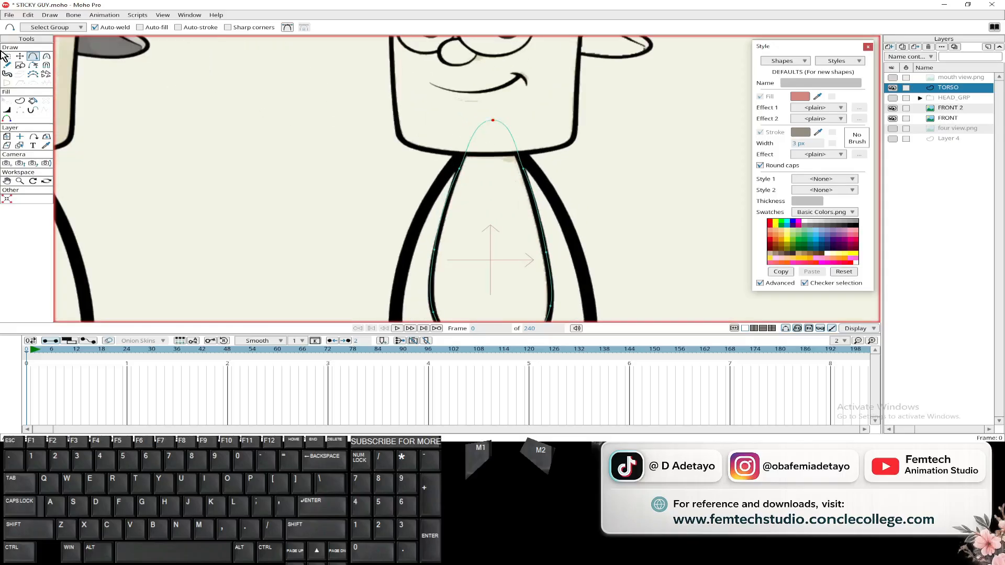
Step: Adjust the curvature handles of the torso outline's top point with the Curvature tool
key("c")
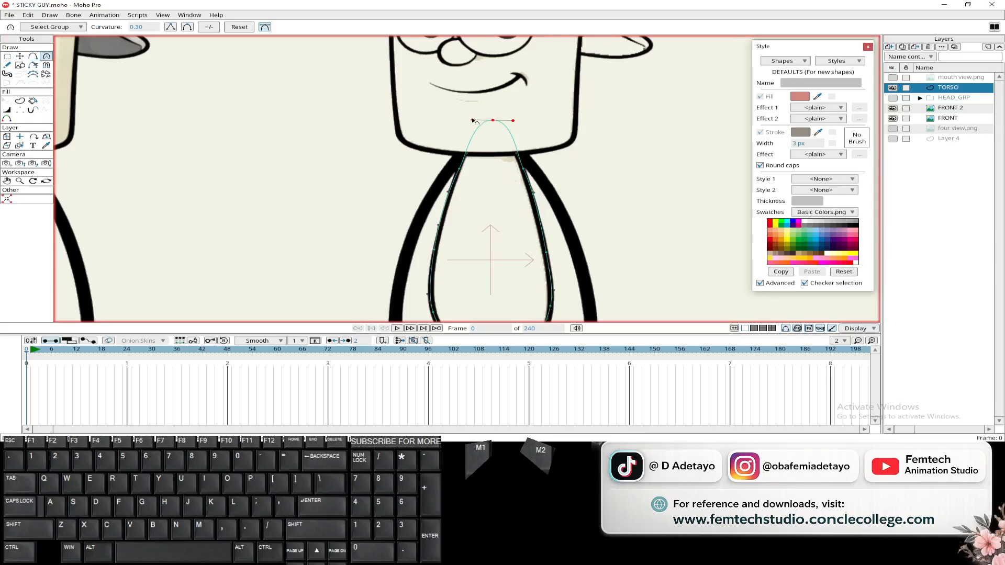
left_click_drag(472, 121, 515, 121)
scroll(494, 165, "down", 2)
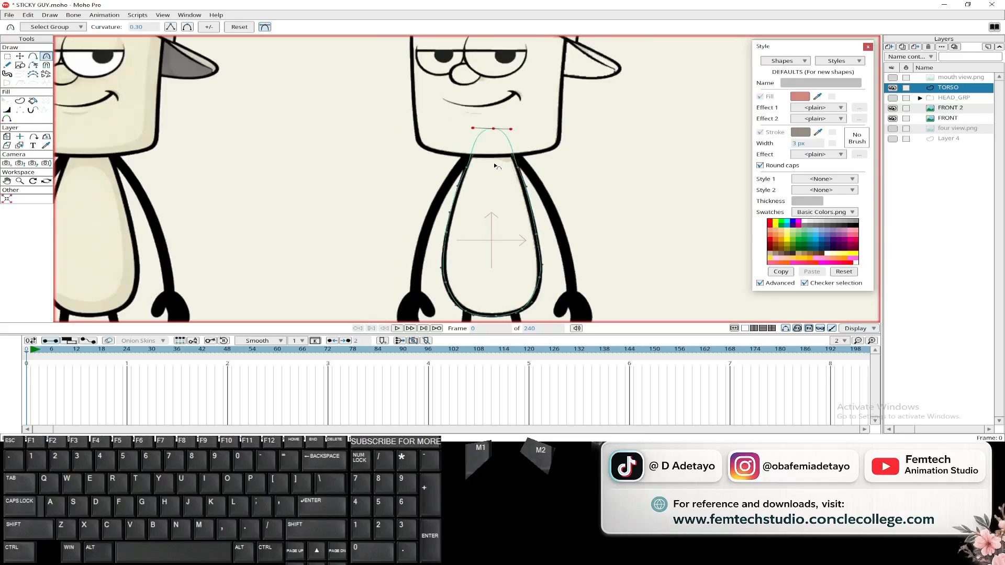
left_click_drag(487, 188, 475, 127)
Step: Centre the torso outline's bottom and top middle points by setting the X position of each to 0
left_click(19, 56)
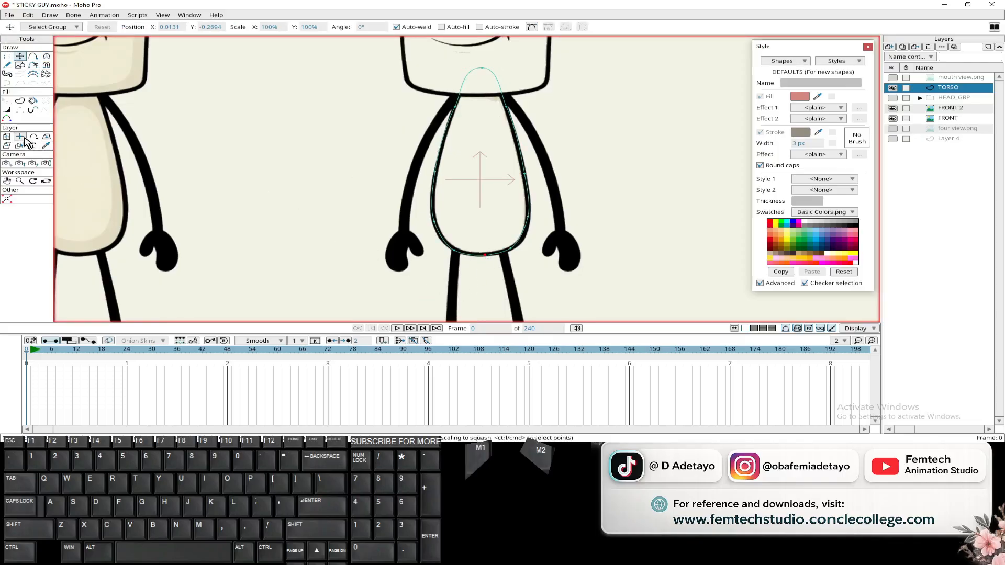
left_click(167, 27)
type("0")
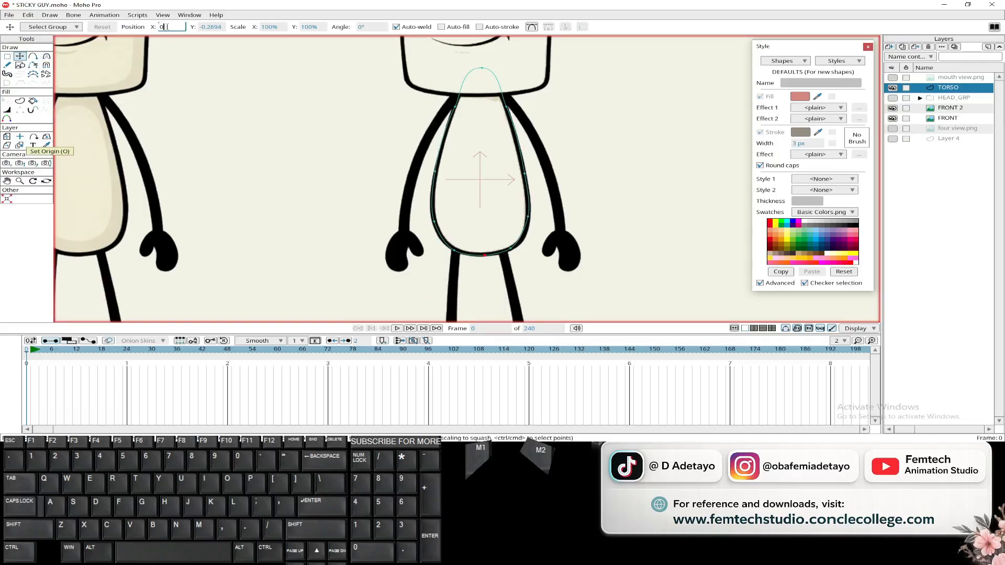
left_click(482, 69)
left_click(175, 26)
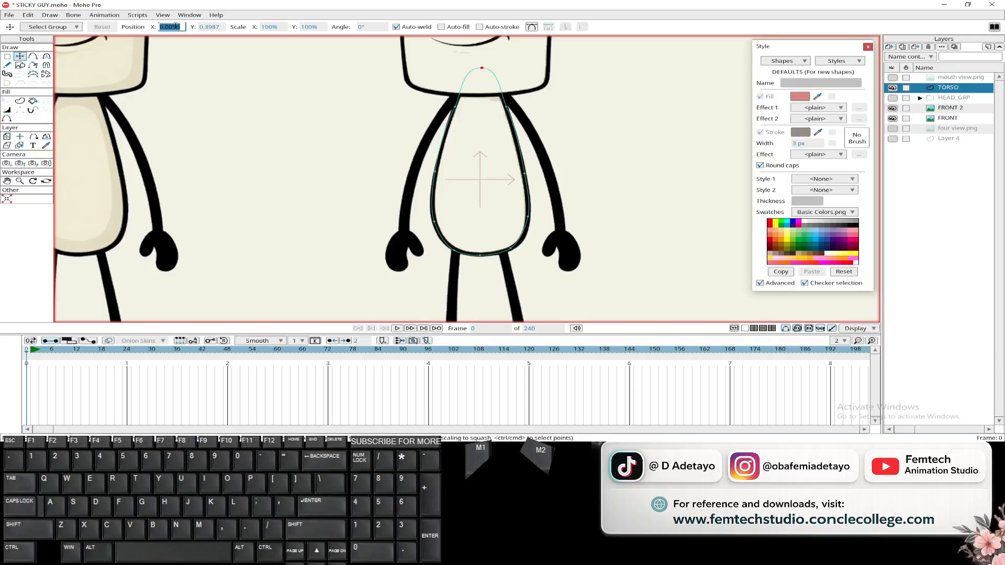
type("0")
key("Return")
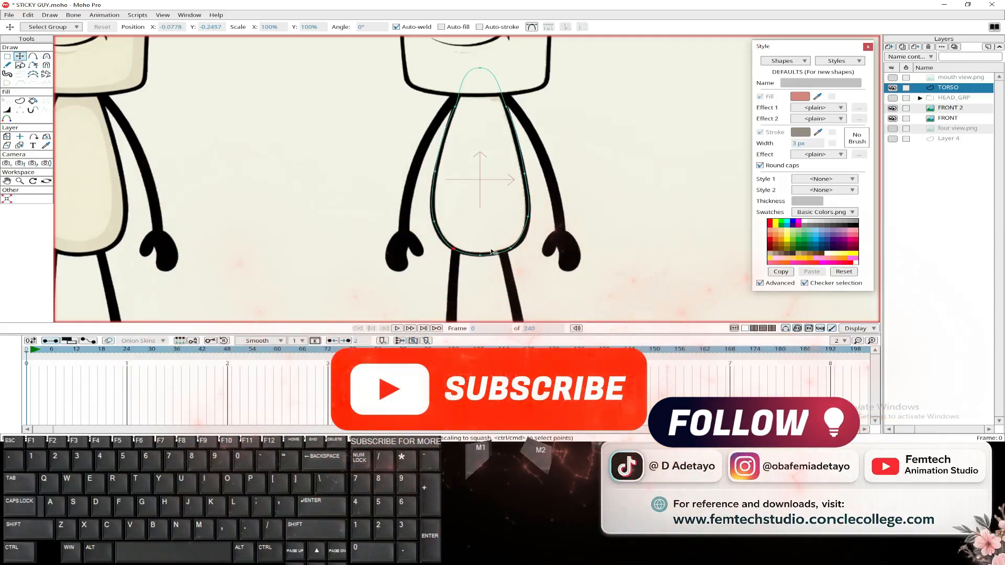
Step: Copy the lower-left bottom point's Y position of -0.2457 to the matching lower-right point of the torso outline
left_click(513, 249)
left_click(453, 249)
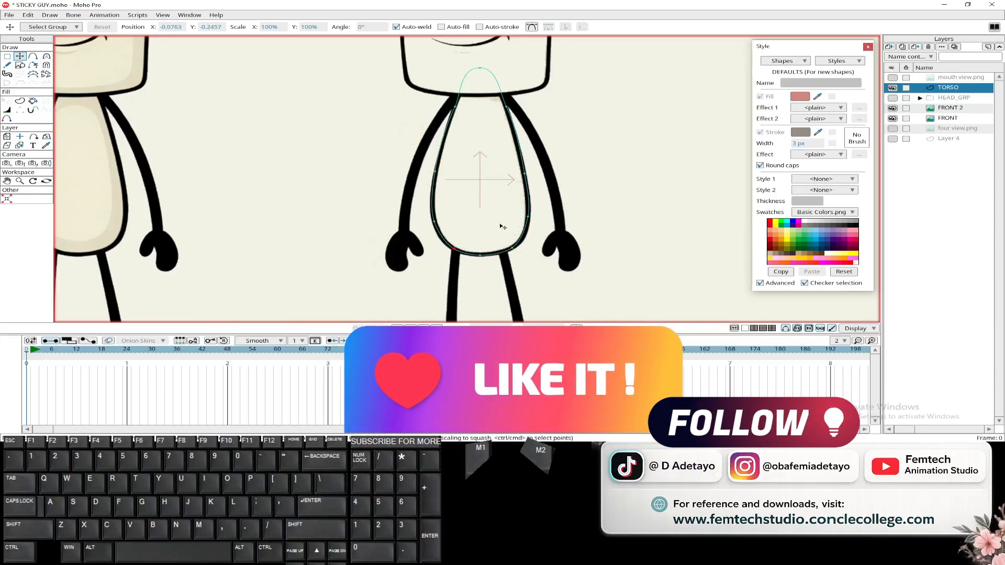
left_click(513, 250)
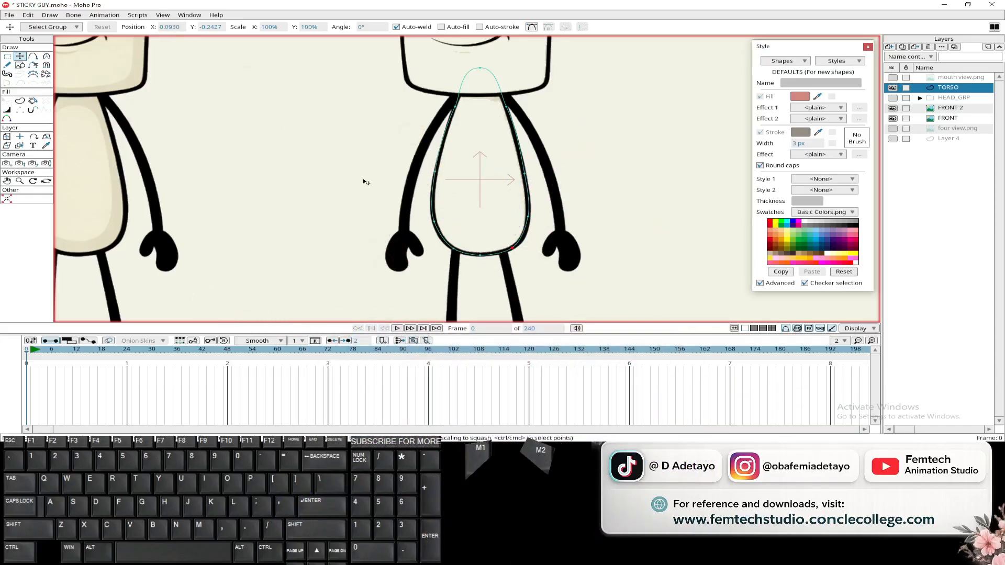
left_click(455, 252)
left_click(513, 250)
left_click(453, 250)
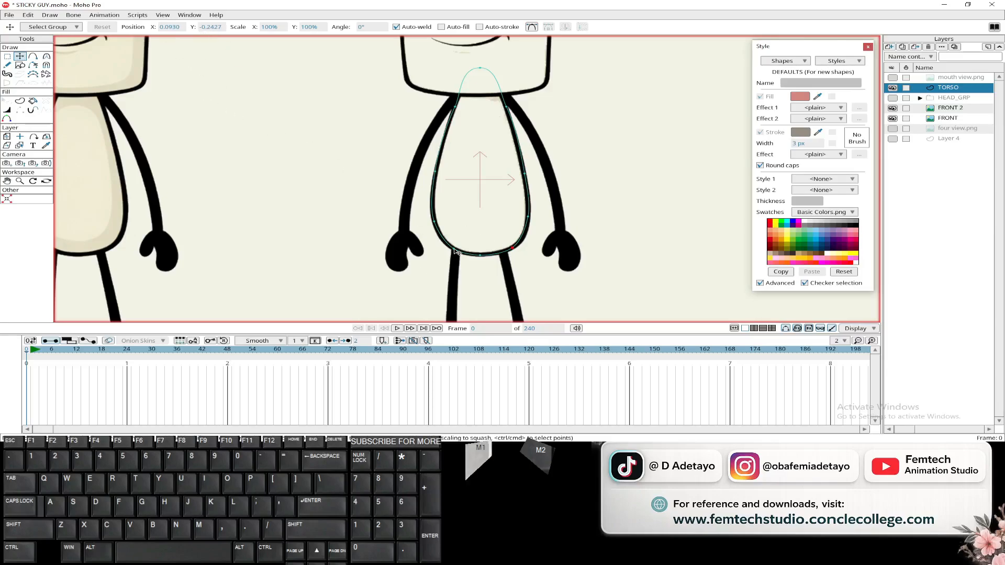
left_click(204, 29)
key("ctrl+c")
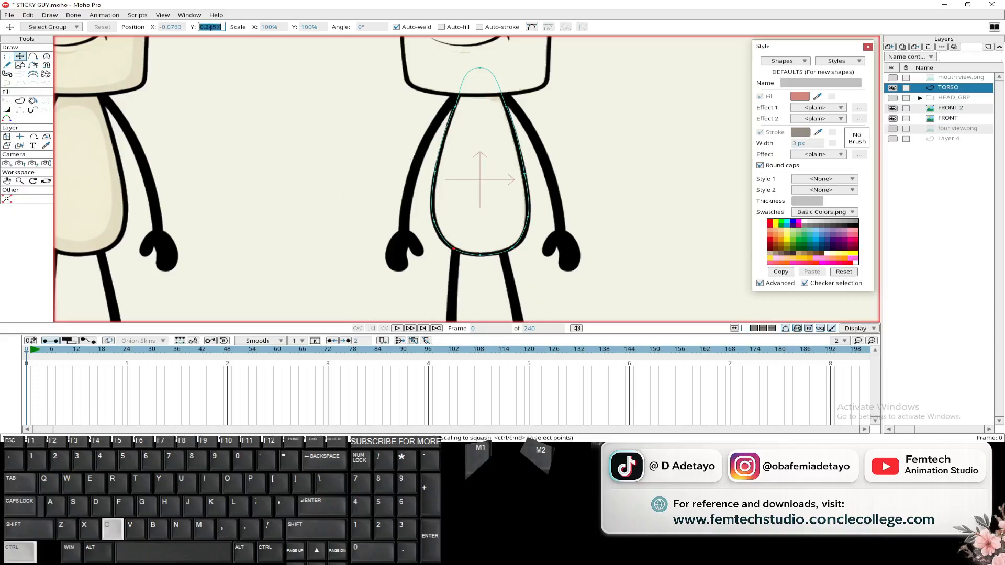
left_click(513, 247)
left_click(216, 27)
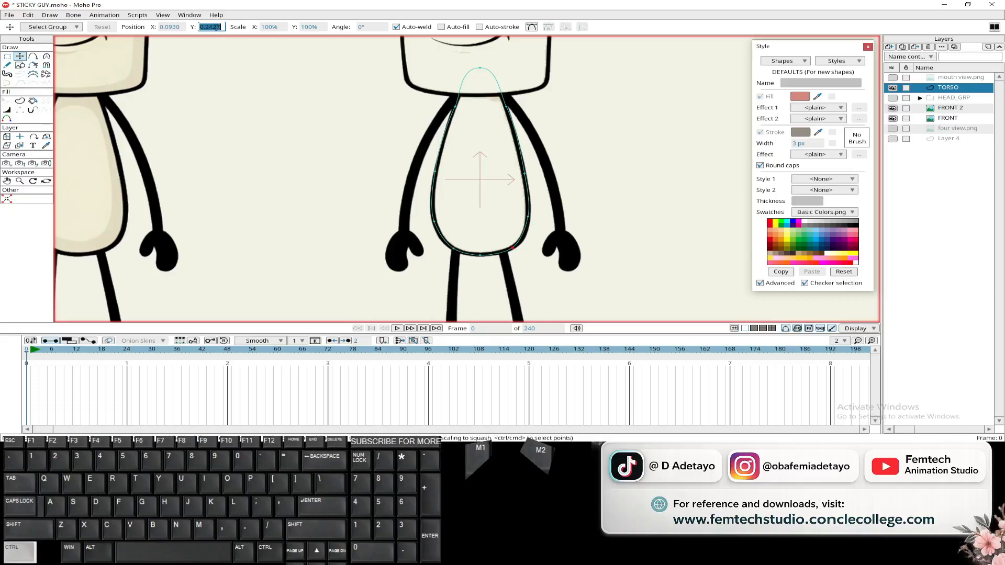
key("ctrl+v")
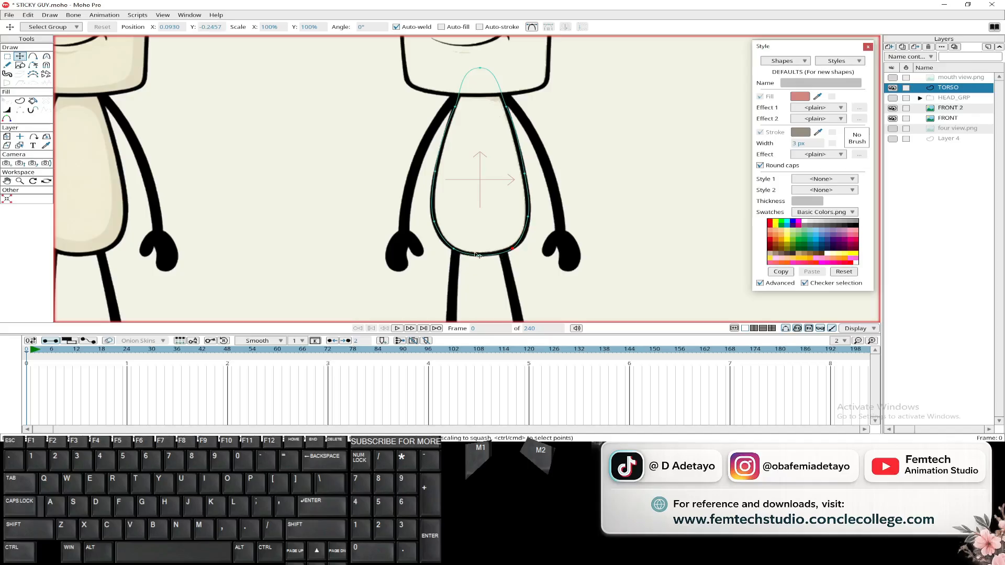
Step: Match the Y position of the torso's lower right side point to that of the lower left side point
left_click(434, 223)
left_click(211, 27)
key("ctrl+c")
left_click(528, 217)
left_click(212, 27)
key("ctrl+v")
Step: Copy the left mid-side point's Y position of 0.0295 to the right mid-side point of the torso
left_click(435, 173)
double_click(209, 27)
key("ctrl+c")
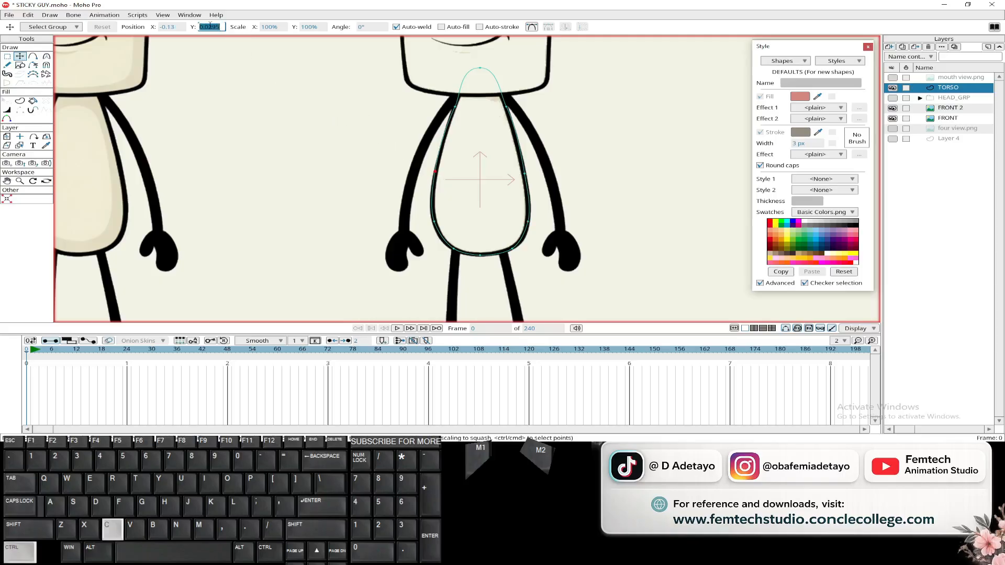
left_click(524, 173)
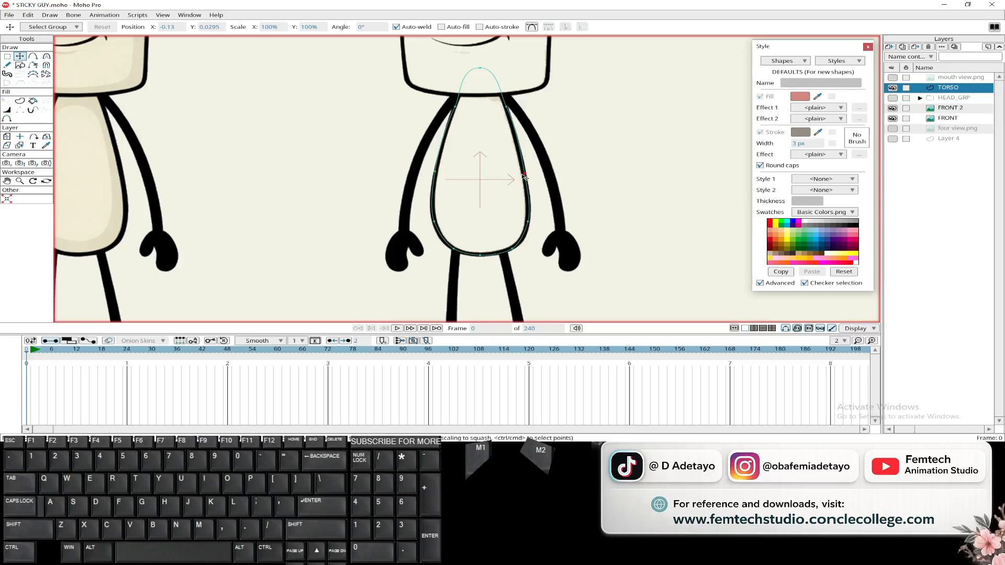
double_click(212, 27)
key("ctrl+v")
Step: Match the Y position of the torso's upper right point, just below the head, to that of the upper left point
left_click(455, 107)
double_click(212, 27)
key("ctrl+c")
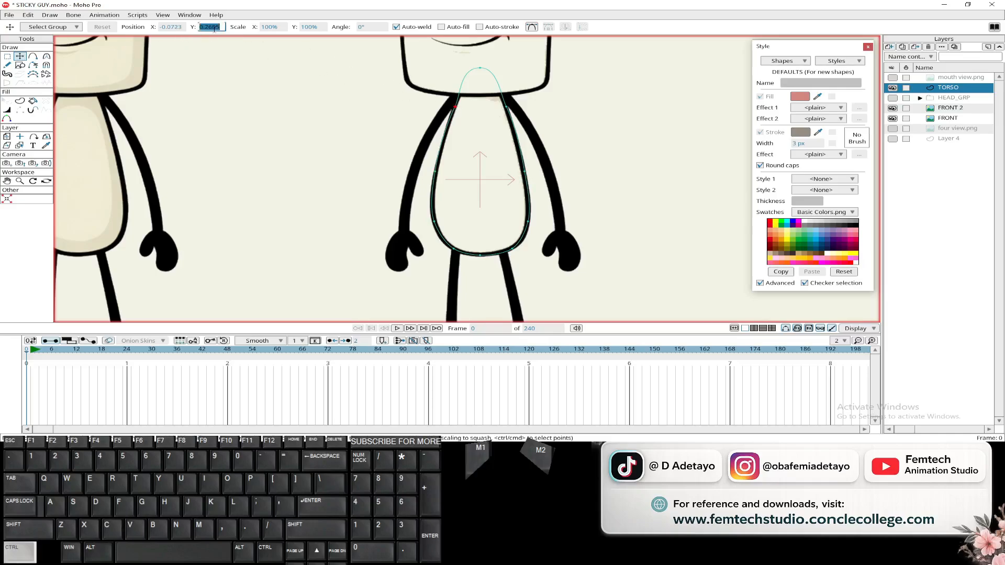
left_click(507, 107)
double_click(211, 26)
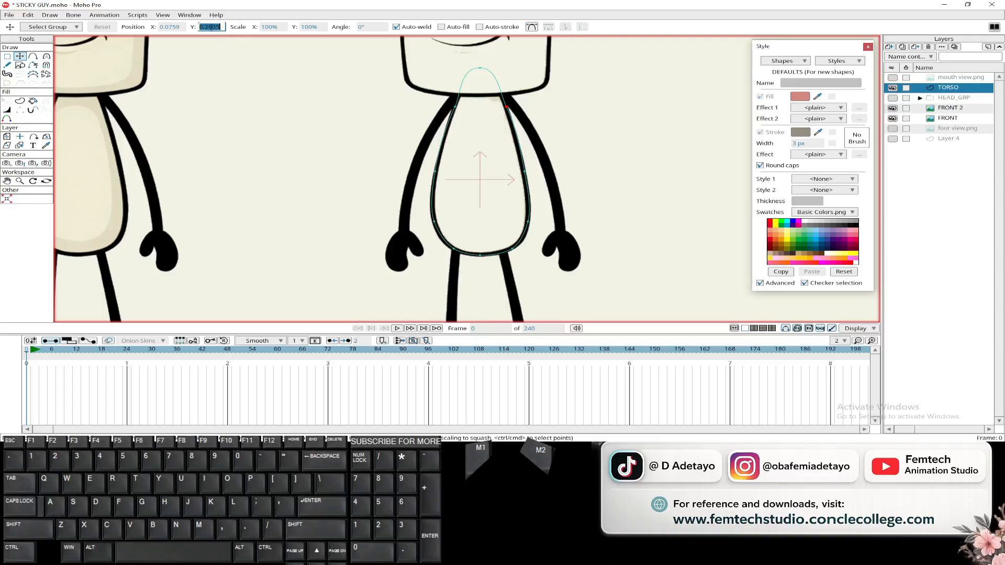
key("ctrl+v")
Step: Create a shape with both fill and stroke from all points of the torso outline
left_click_drag(353, 54, 343, 65)
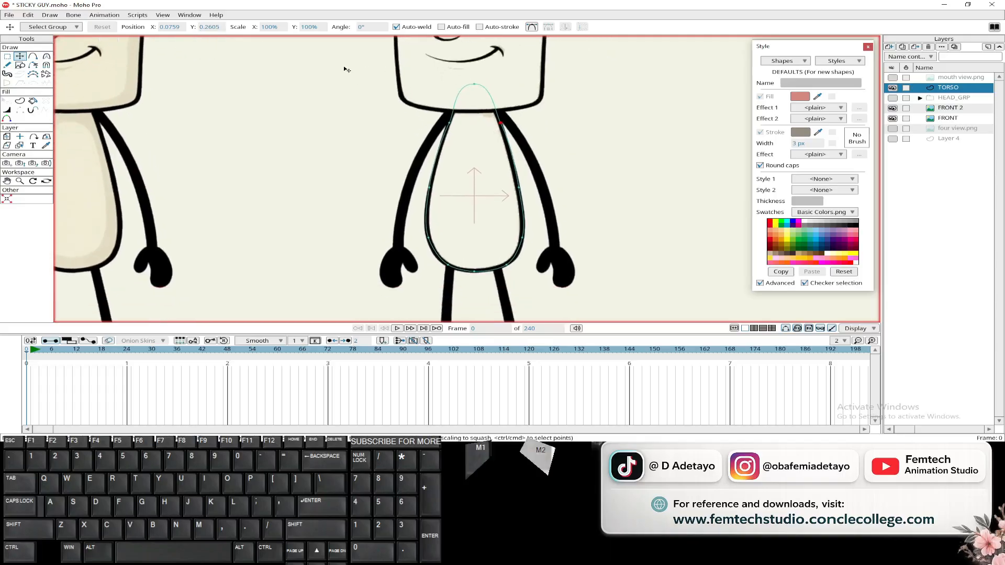
scroll(335, 142, "down", 2)
mouse_move(335, 141)
left_mouse_down()
mouse_move(330, 98)
mouse_move(349, 131)
left_mouse_up()
left_click_drag(266, 150, 328, 123)
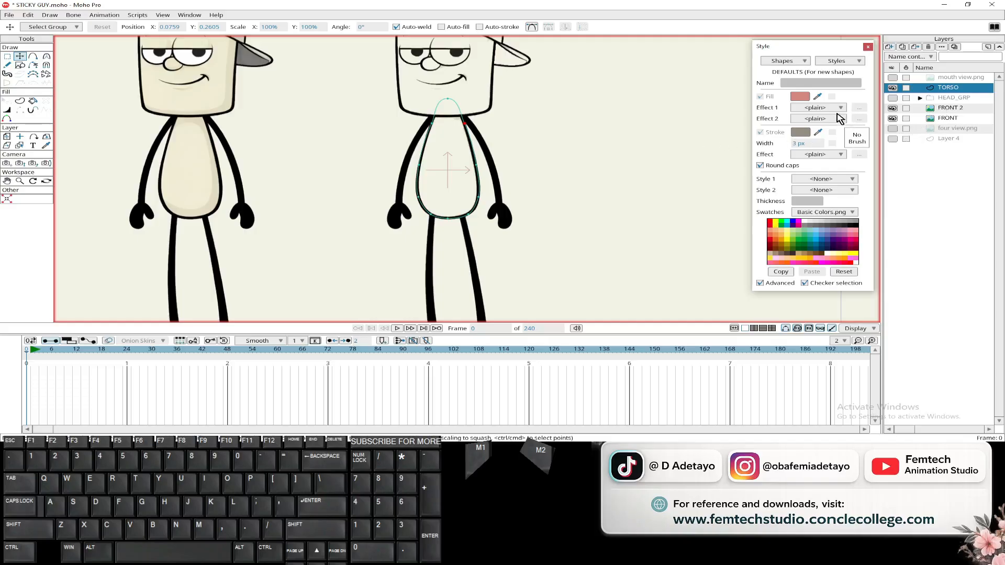
left_click(19, 103)
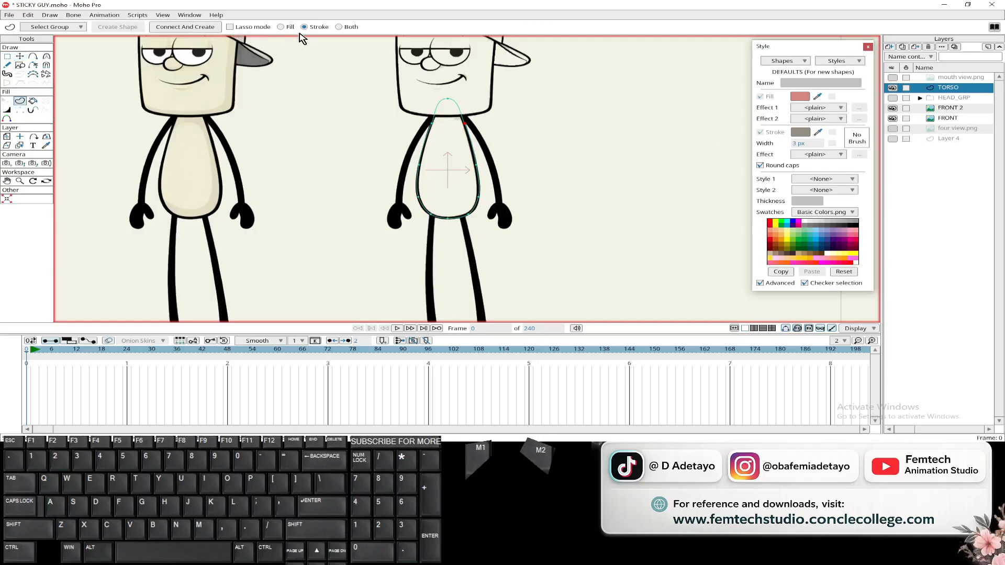
left_click(339, 27)
left_click(8, 56)
key("q")
left_click_drag(316, 53, 505, 249)
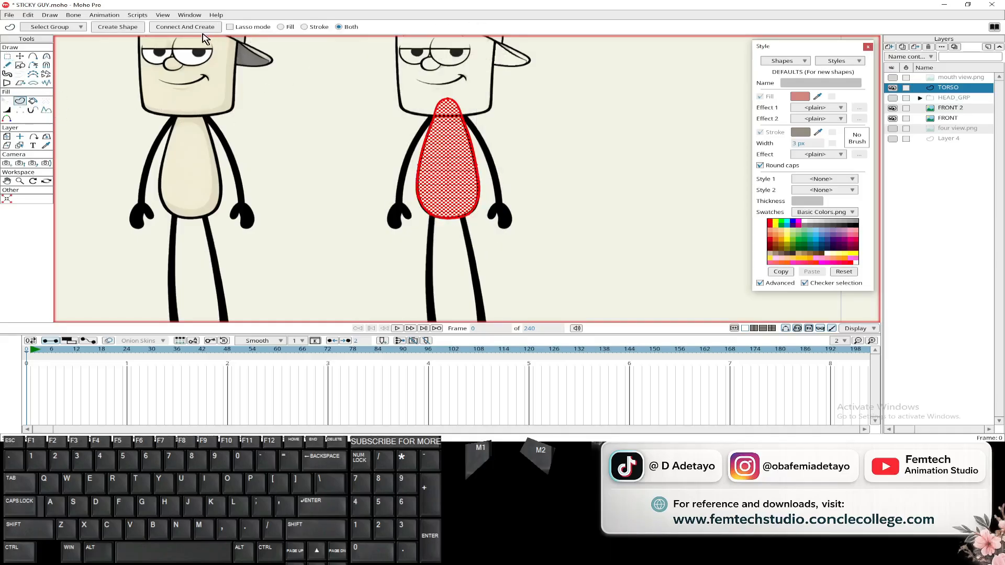
left_click(117, 27)
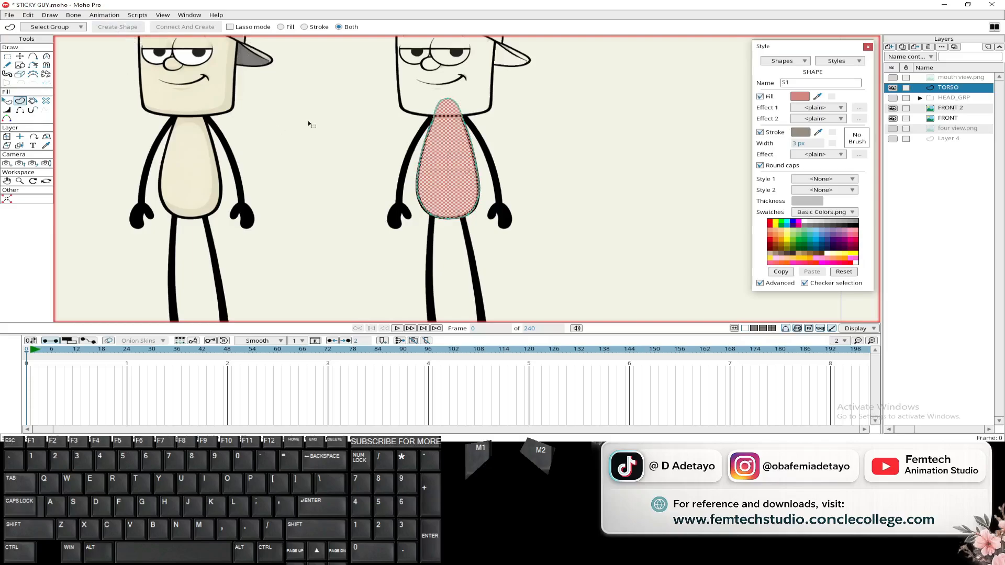
Step: Fill the torso shape with the cream colour sampled from the coloured reference character's torso
left_click(7, 110)
left_click(455, 180)
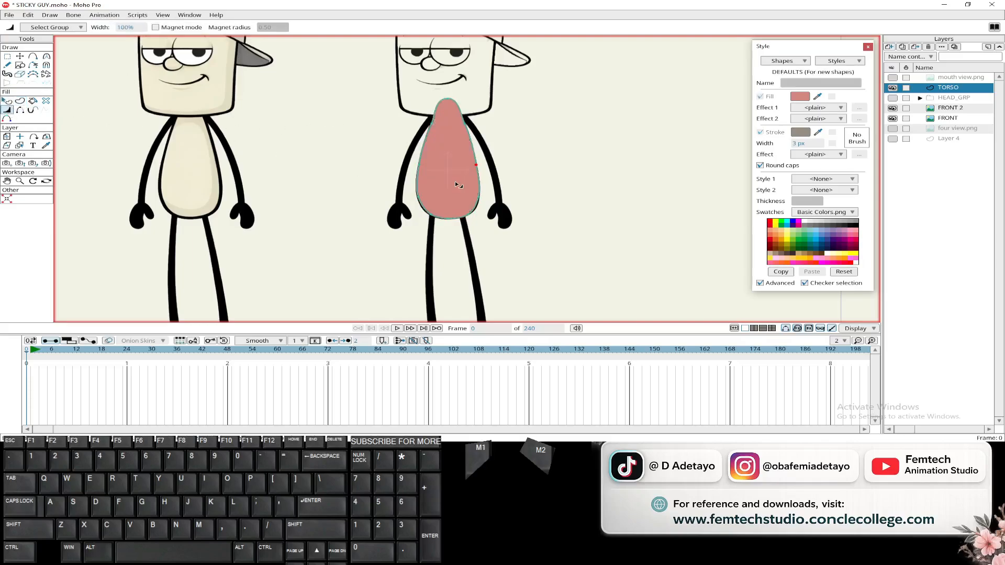
left_click(6, 100)
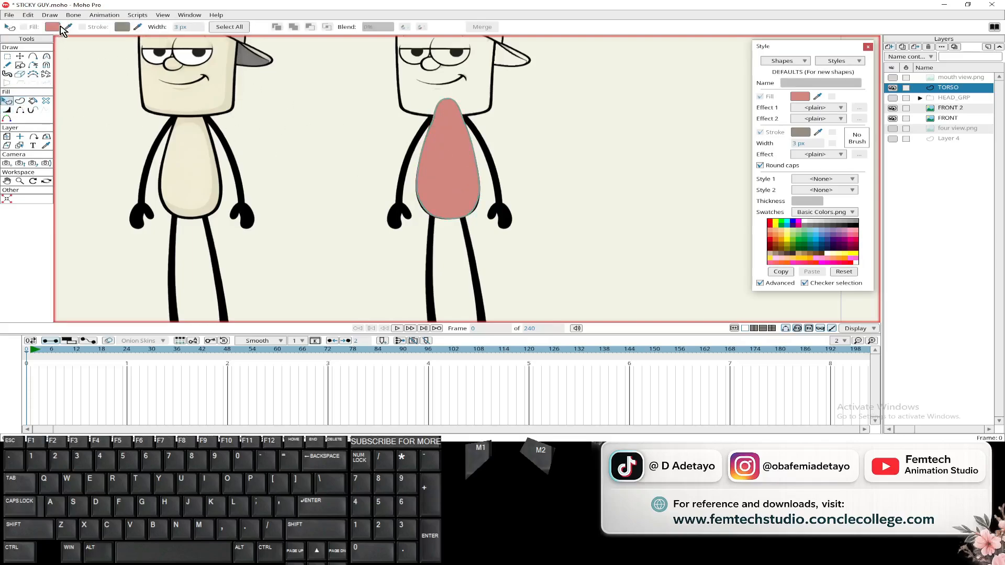
left_click(424, 158)
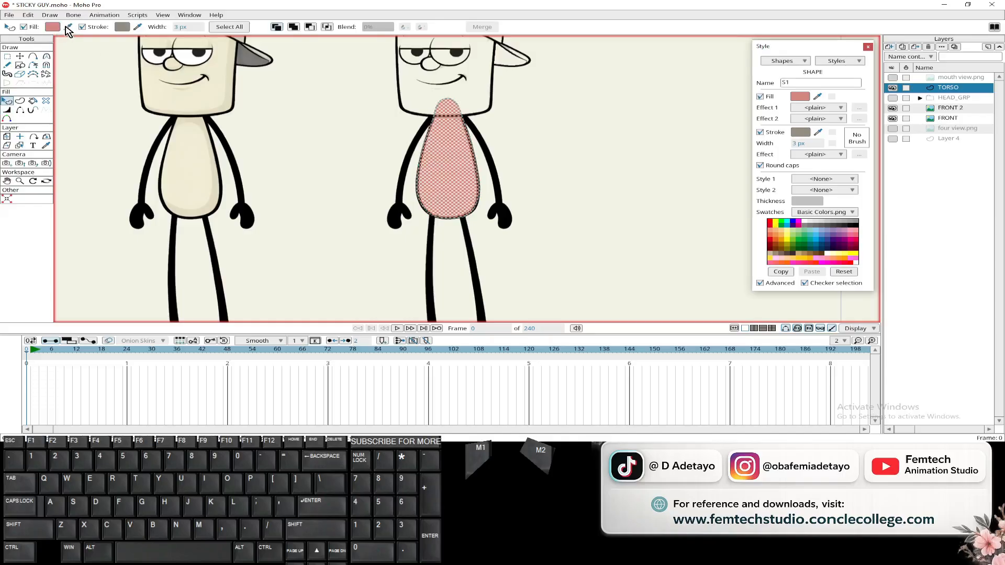
left_click(194, 166)
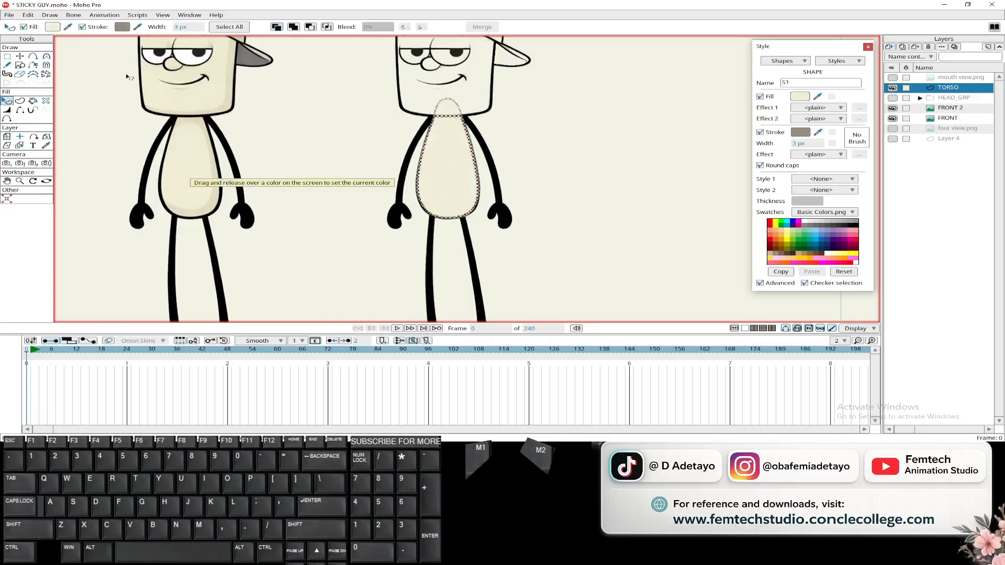
Step: Make the HEAD_GRP layer visible and expand the group to show its sublayers
scroll(386, 93, "up", 4)
left_click_drag(386, 93, 432, 158)
scroll(385, 179, "down", 2)
left_click_drag(326, 180, 381, 137)
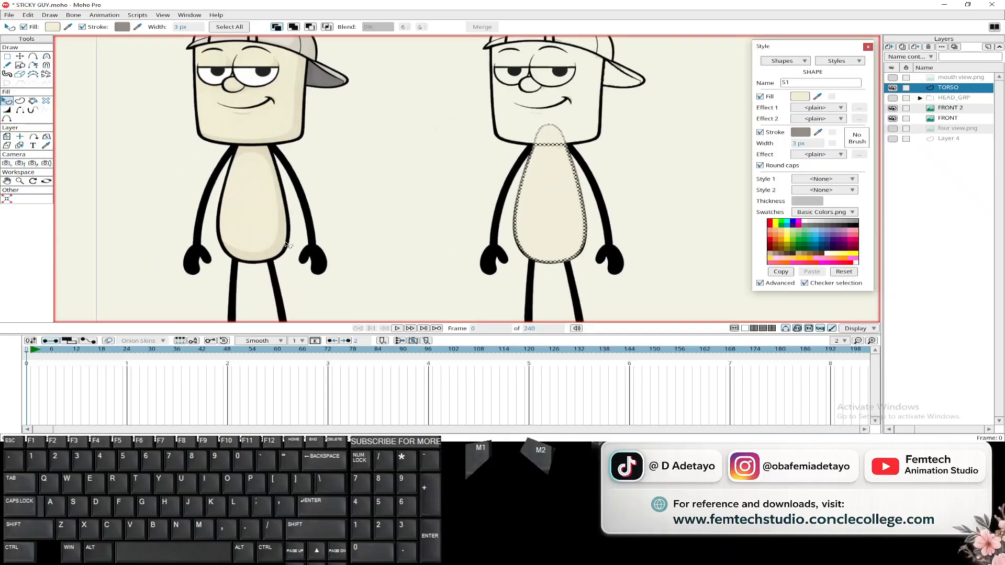
left_click_drag(428, 138, 370, 166)
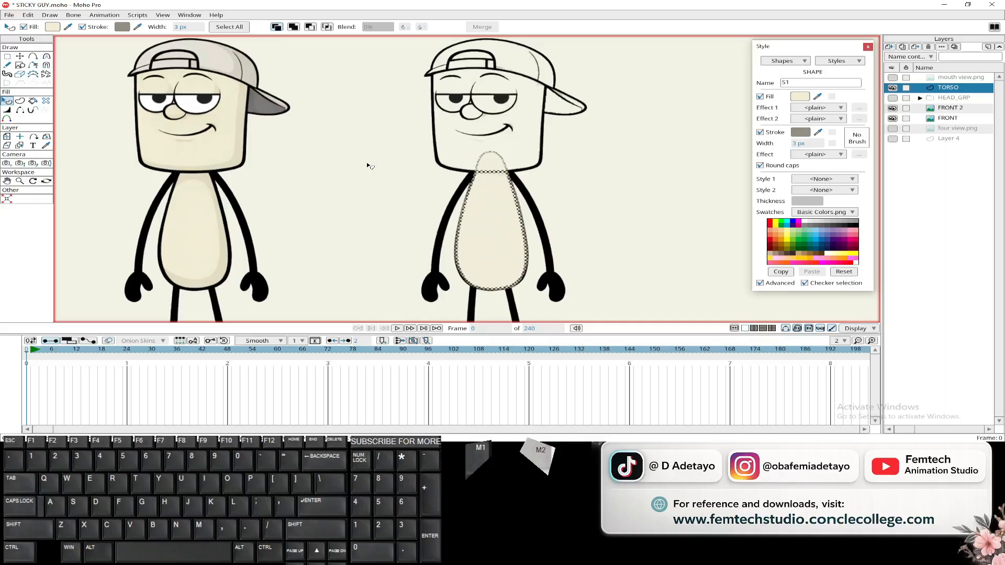
left_click(892, 98)
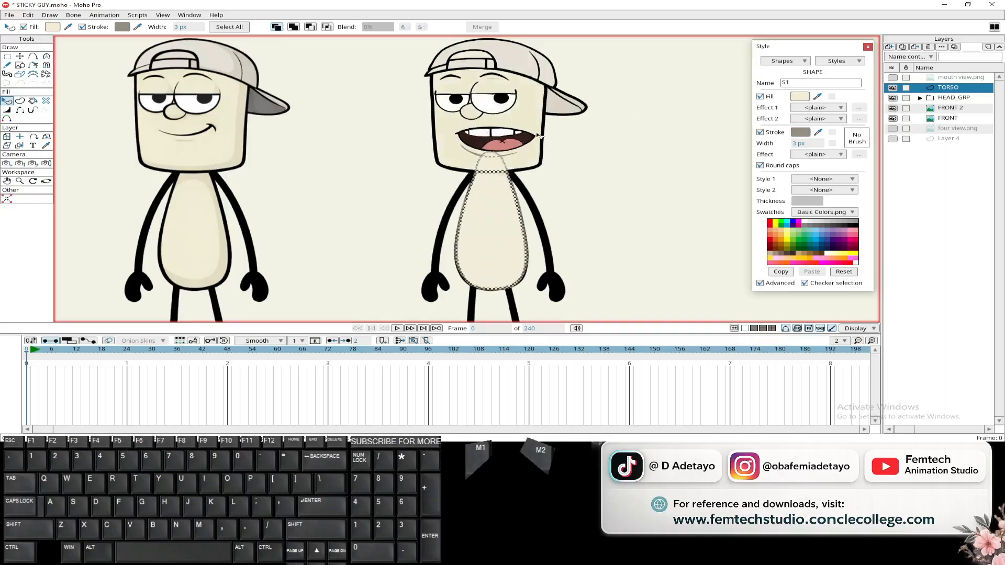
left_click(920, 99)
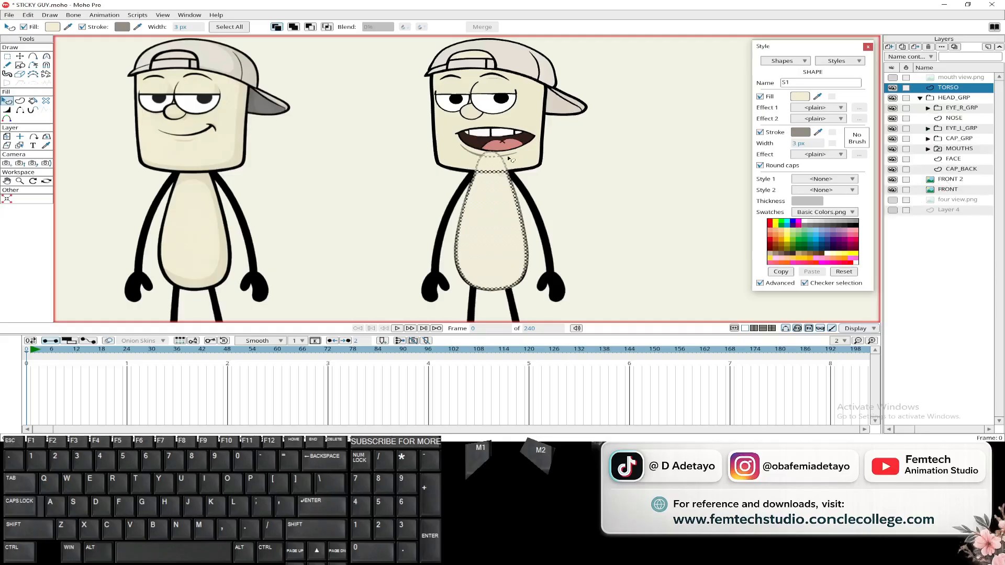
Step: Select the face shape on the FACE layer to check its stroke width
key("alt")
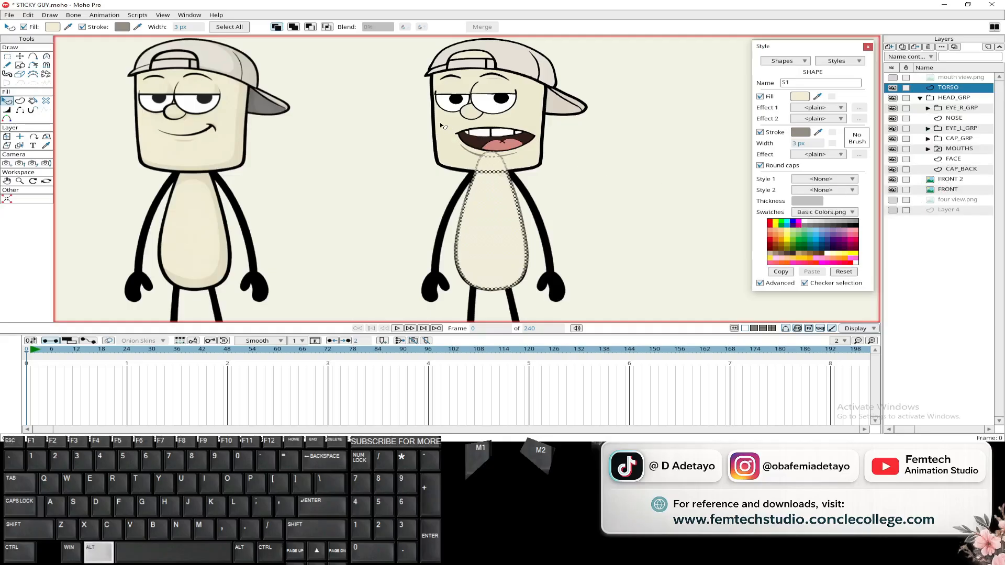
left_click(443, 126, "alt")
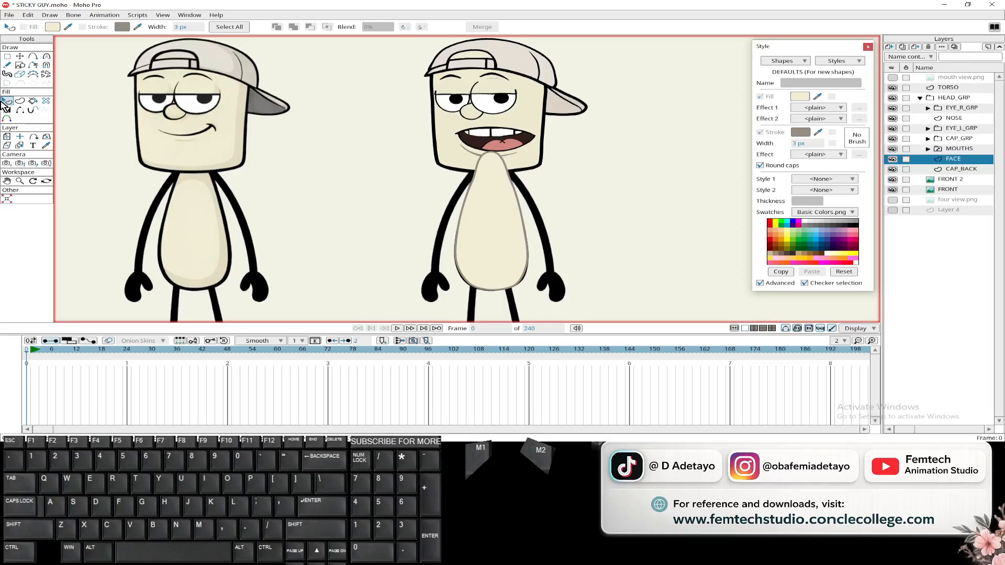
left_click(447, 121)
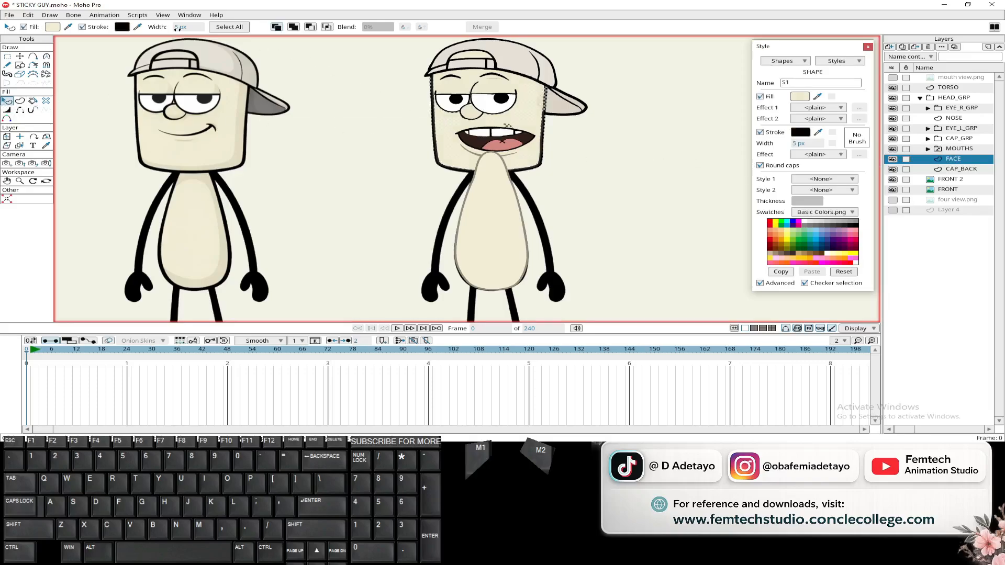
Step: Set the torso shape's stroke width to 5 px and collapse the HEAD_GRP group
left_click(478, 238, "alt")
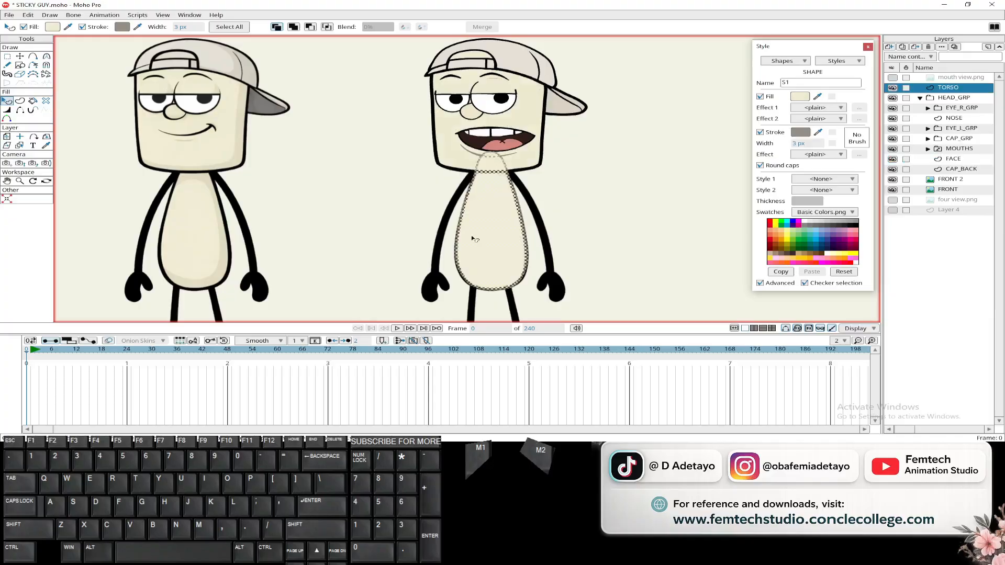
left_click(179, 27)
key("Return")
left_click(920, 98)
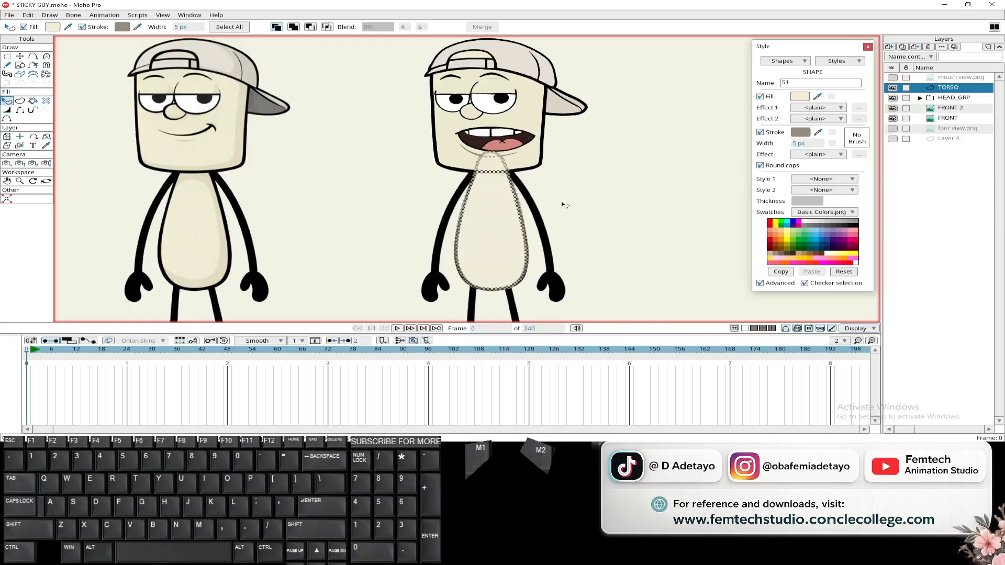
Step: Try to set the torso's stroke colour to black (000000) while Layer 4 is active
left_click(946, 139)
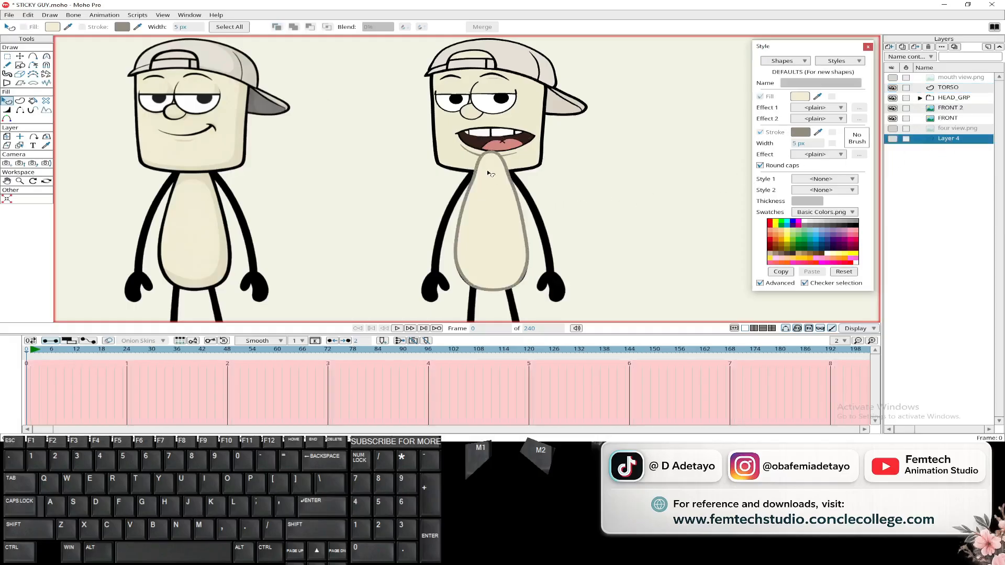
left_click(122, 26)
left_click(401, 277)
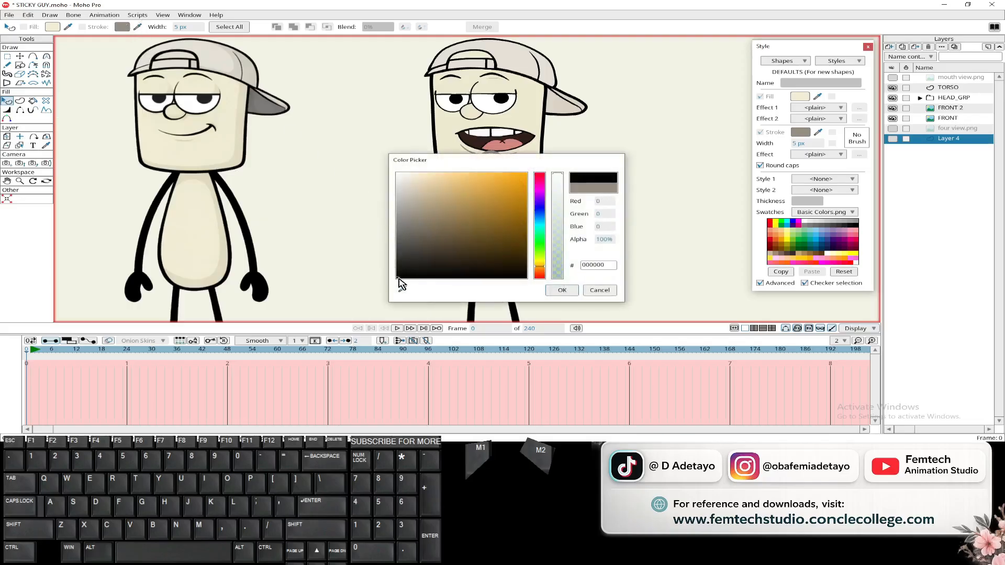
left_click(562, 290)
left_click(510, 253)
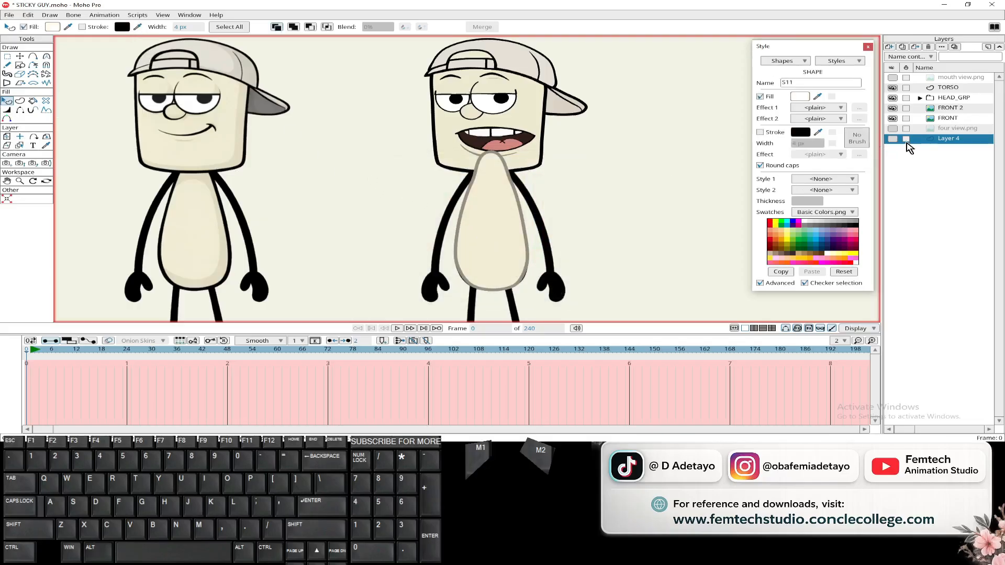
Step: Set the stroke colour of the shape on the TORSO layer to near-black 030303
left_click(951, 88)
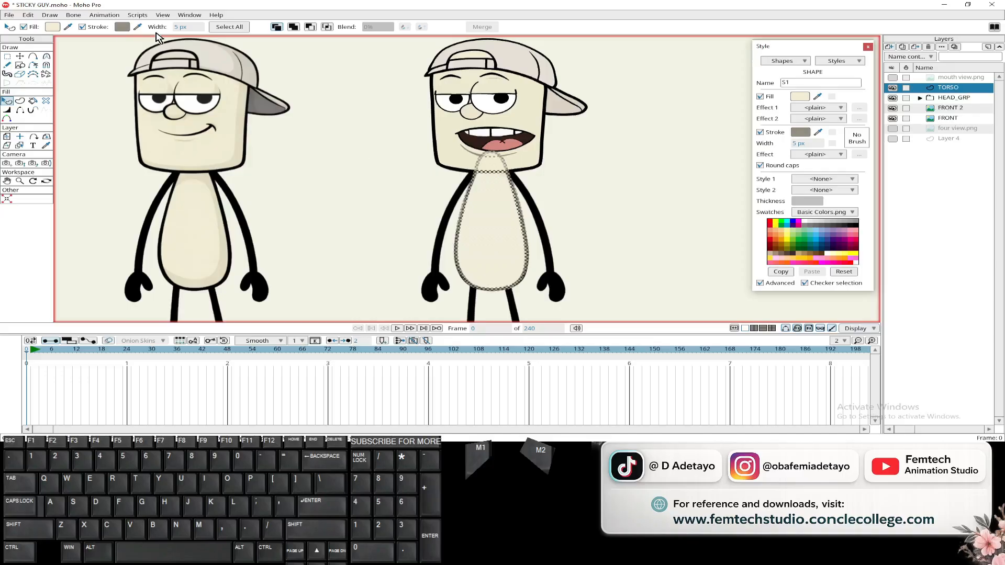
left_click(122, 27)
left_click(401, 288)
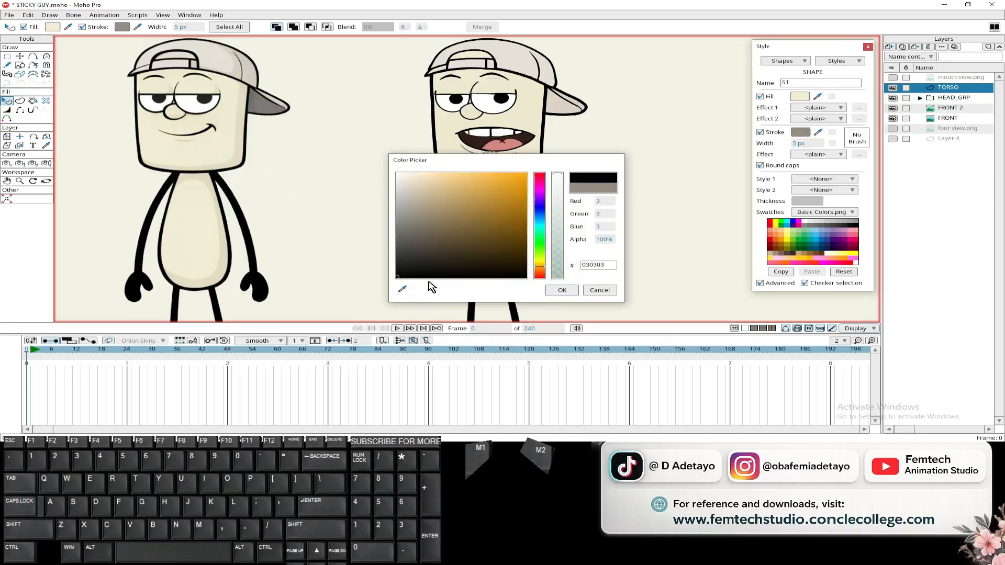
left_click(561, 289)
left_click(936, 139)
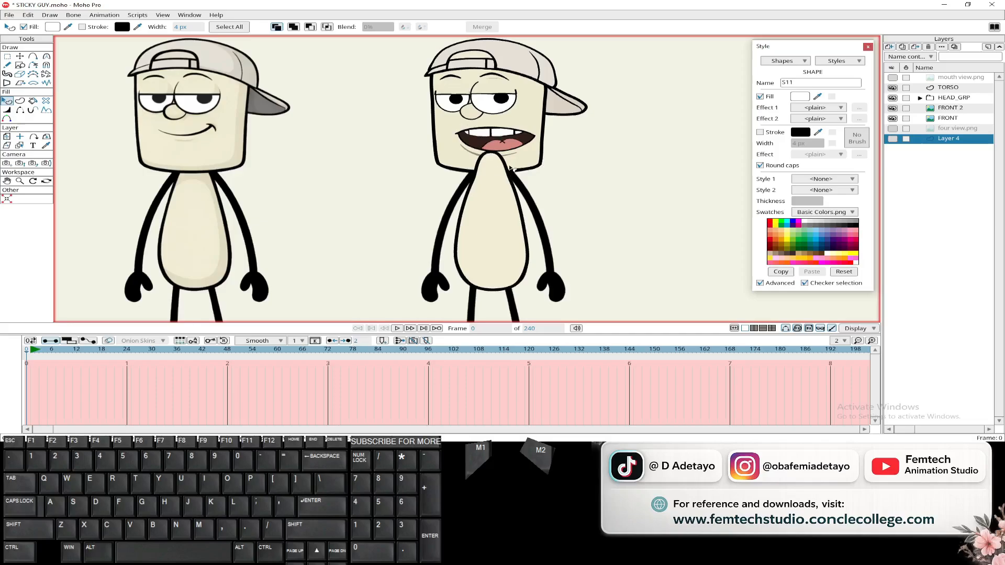
Step: Move the TORSO layer directly below HEAD_GRP so the head covers the top of the torso
left_click(948, 88)
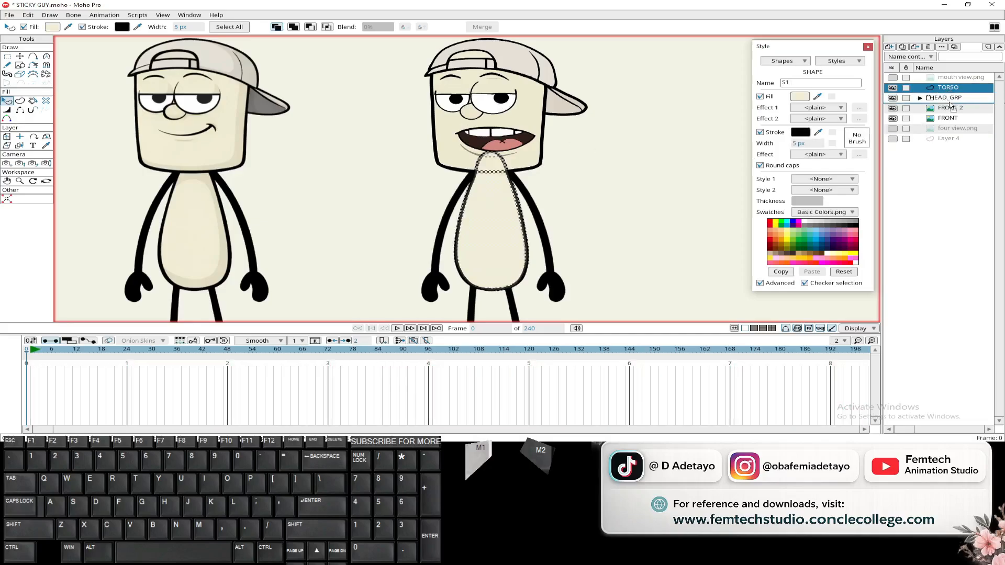
left_click_drag(952, 108, 955, 110)
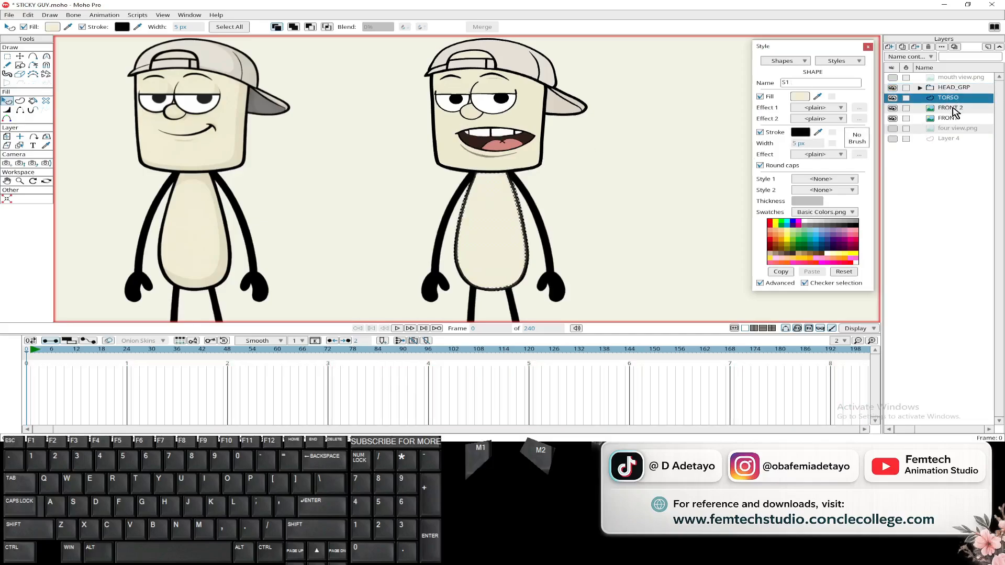
left_click(950, 139)
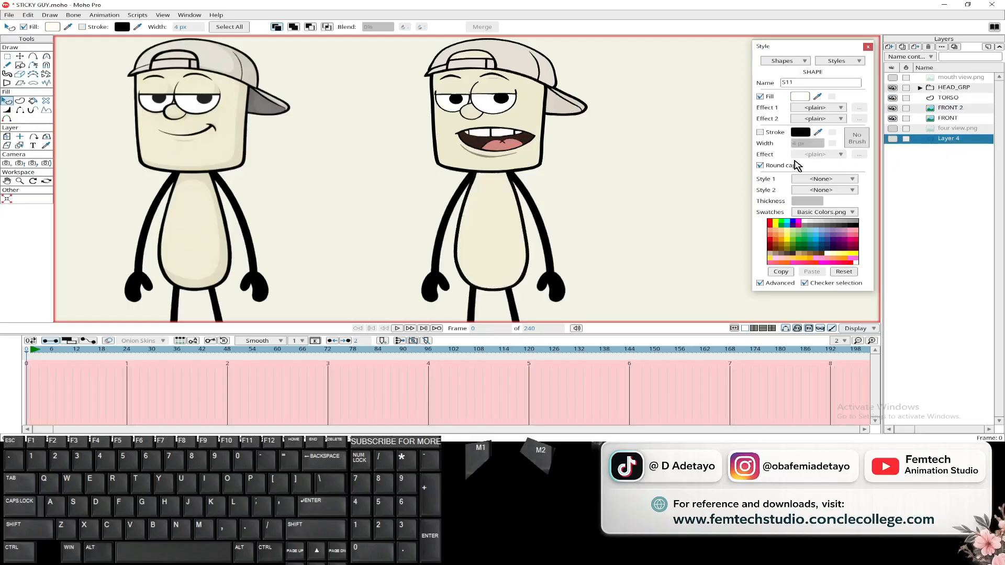
scroll(576, 168, "down", 3)
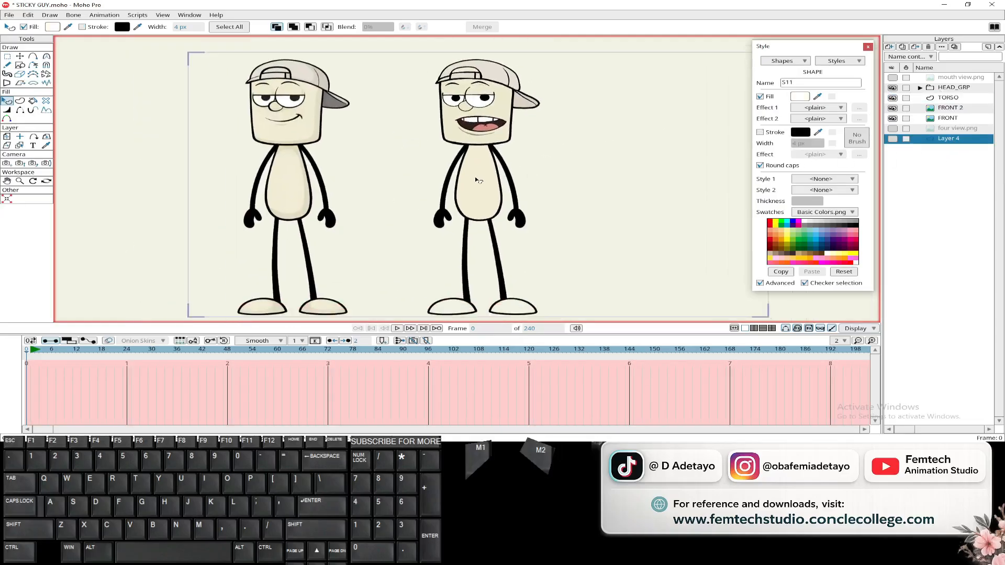
scroll(496, 166, "up", 2)
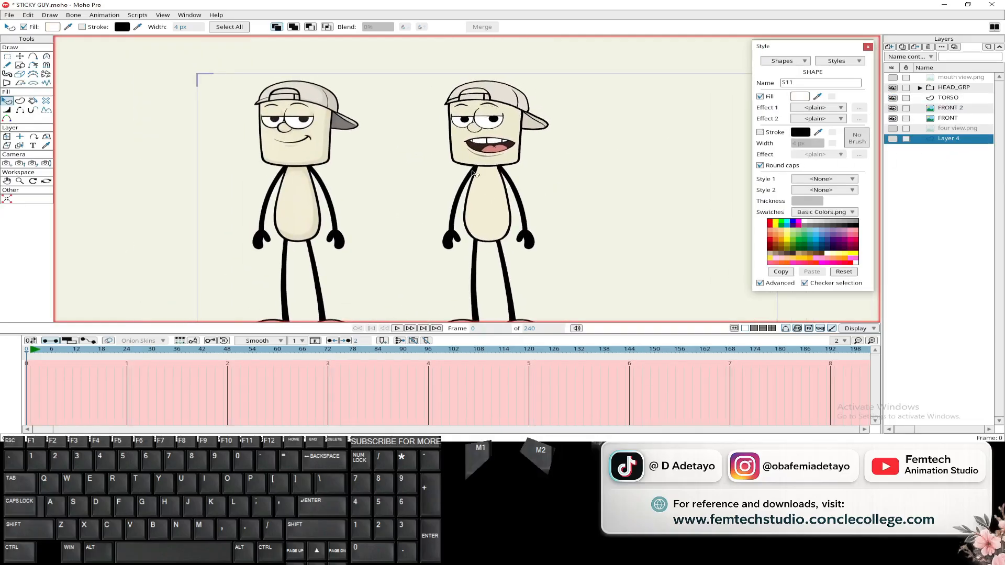
left_click_drag(547, 231, 571, 183)
left_click_drag(584, 254, 609, 230)
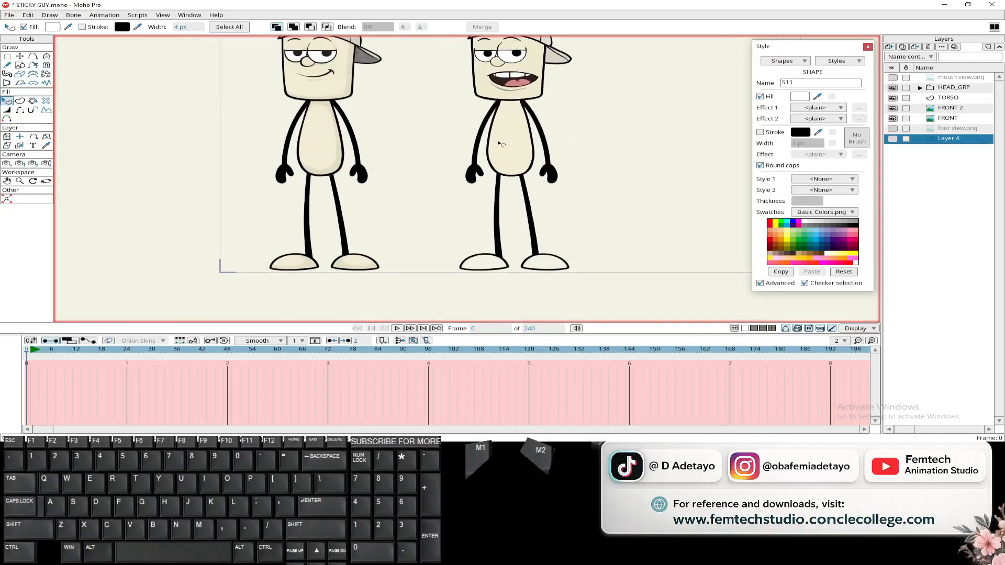
left_click_drag(531, 231, 512, 217)
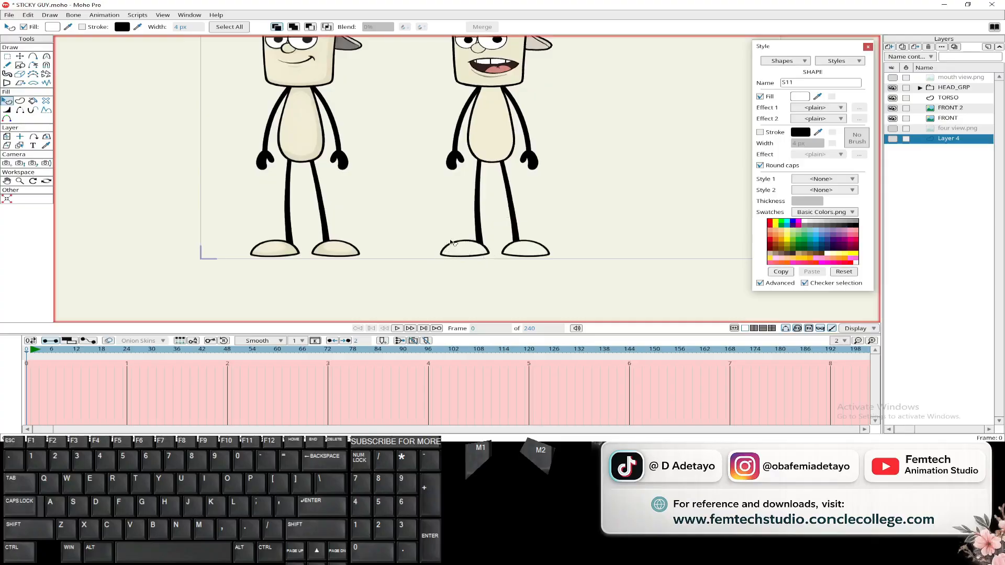
left_click_drag(496, 248, 447, 210)
left_click_drag(454, 145, 463, 188)
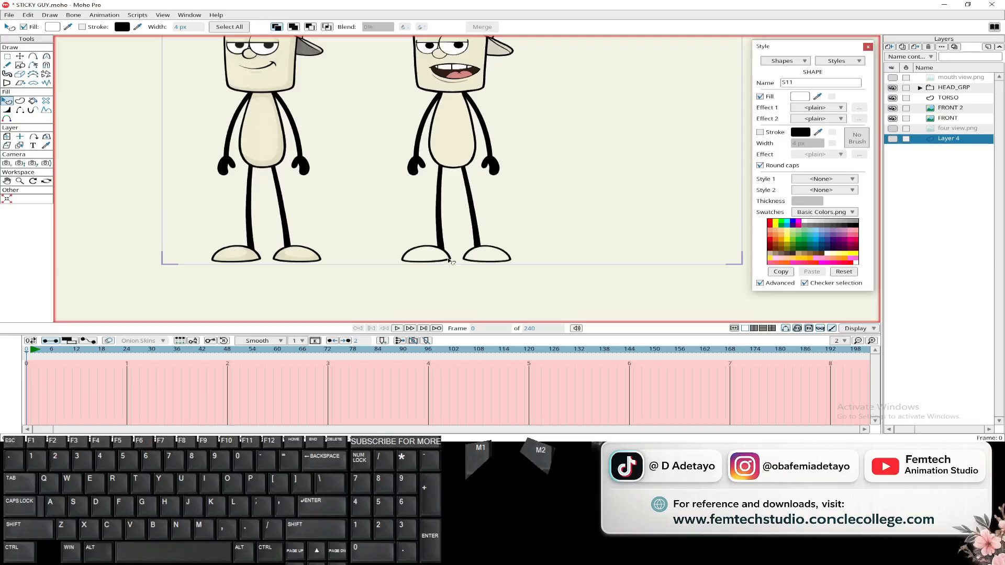
Step: Add a new vector layer above Layer 4 and name it FOOT_L
left_click(893, 49)
left_click(899, 61)
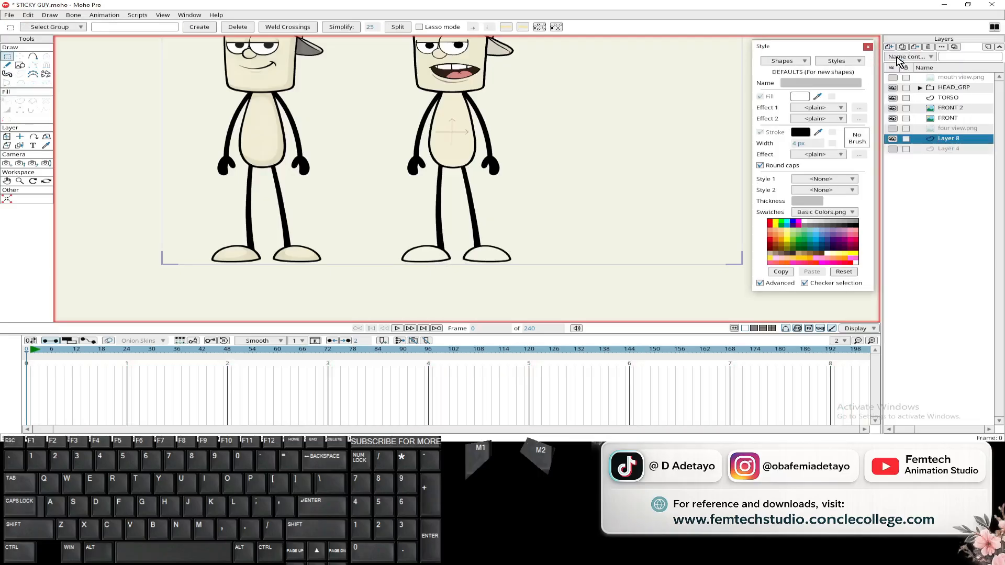
double_click(955, 140)
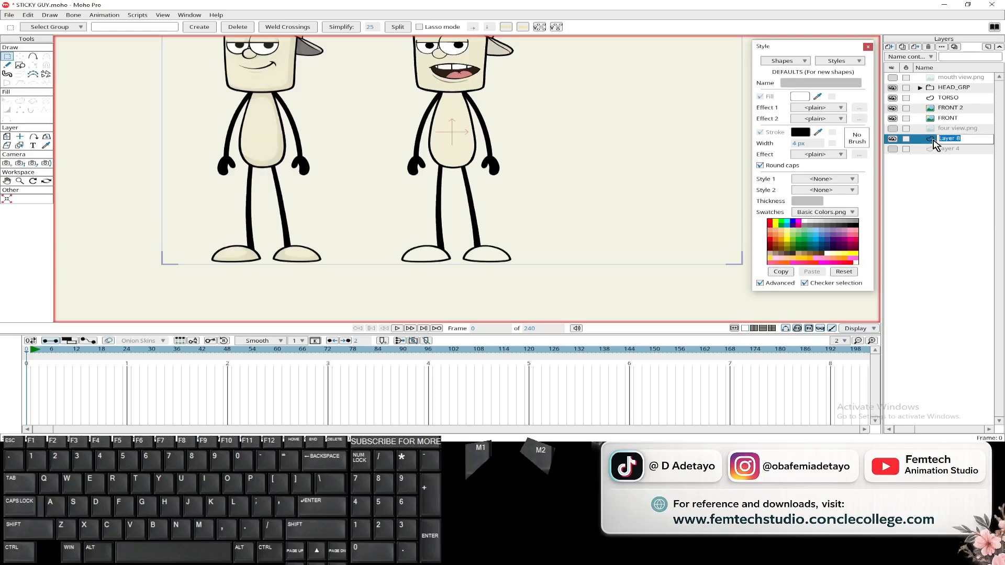
type("F")
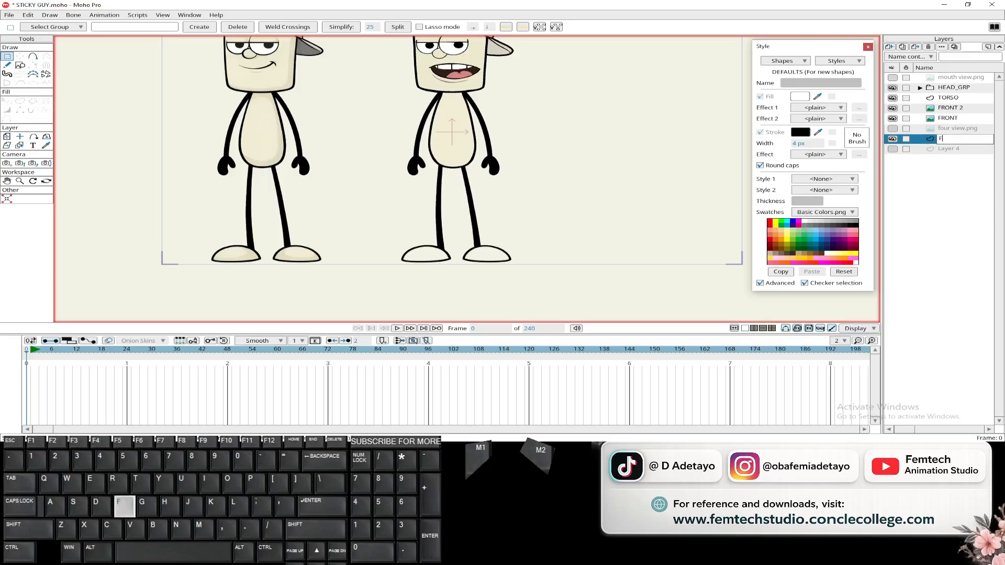
type("OO")
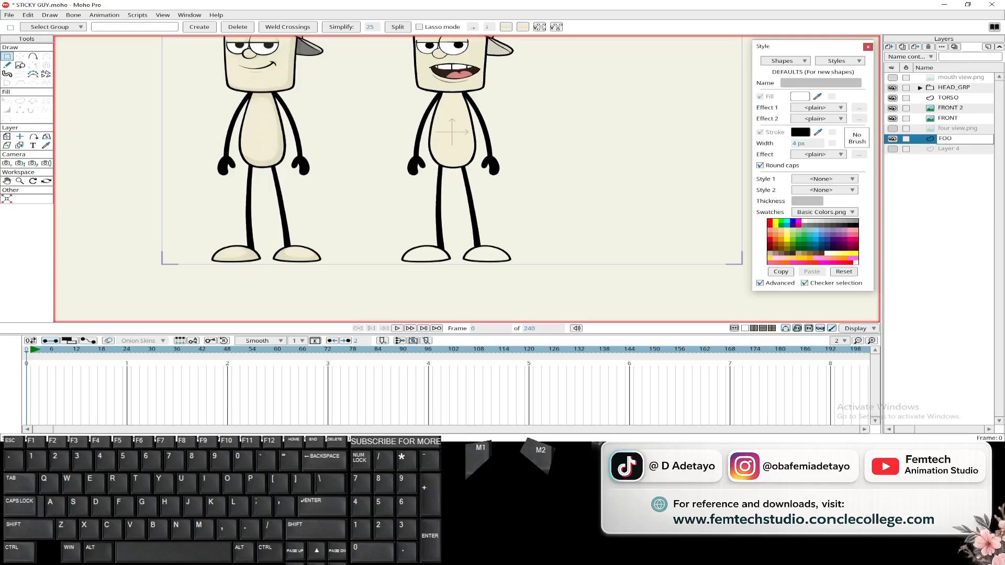
type("T_L")
key("Return")
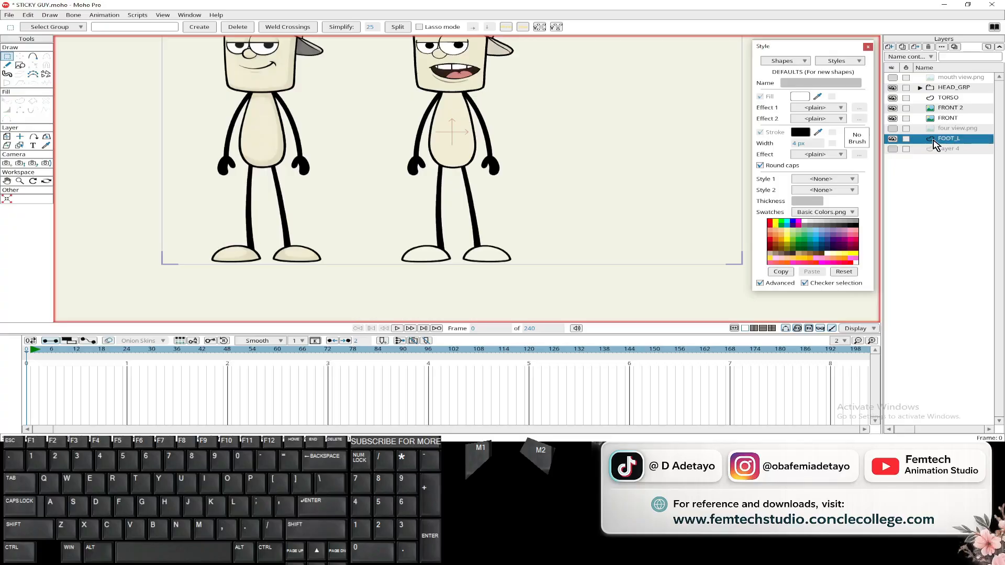
Step: Trace a closed outline with Add Point around the left foot of the uncoloured reference character
left_click(33, 57)
scroll(372, 247, "up", 3)
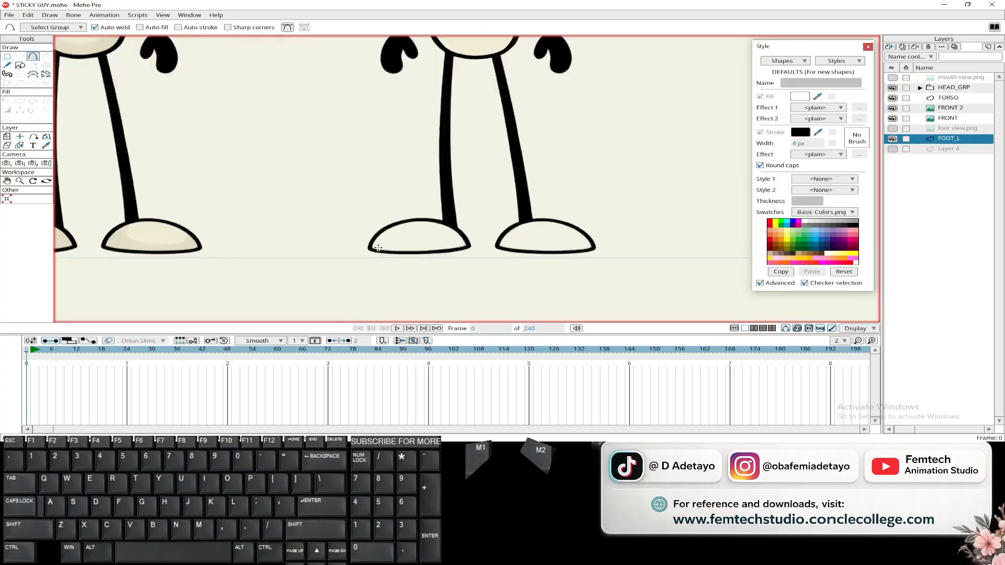
mouse_move(370, 247)
left_mouse_down()
mouse_move(405, 220)
mouse_move(442, 222)
mouse_move(472, 244)
mouse_move(353, 253)
left_mouse_up()
scroll(383, 253, "up", 3)
Step: Adjust the curvature at the left corner of the foot outline to follow the reference drawing
key("c")
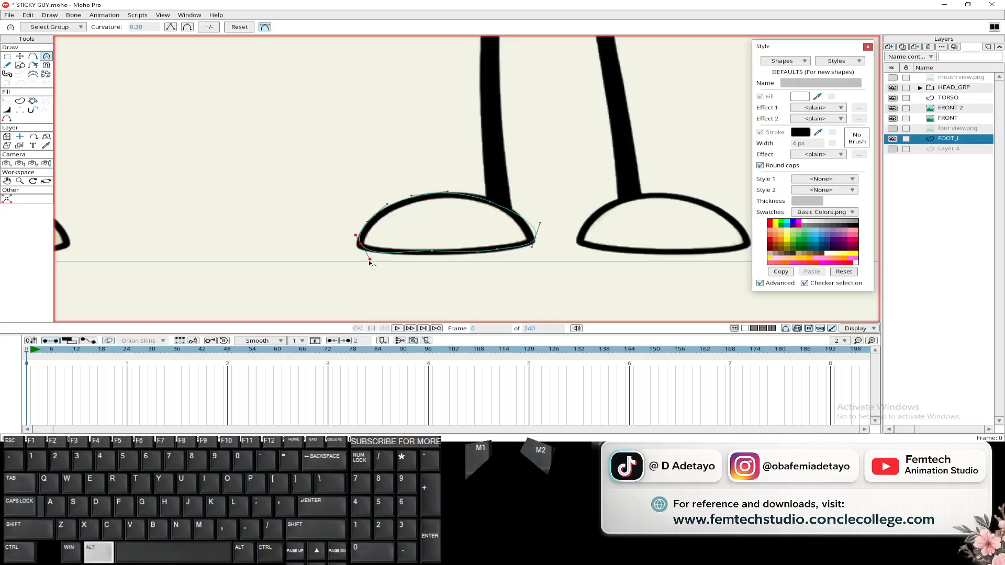
left_click_drag(369, 259, 378, 254)
key("t")
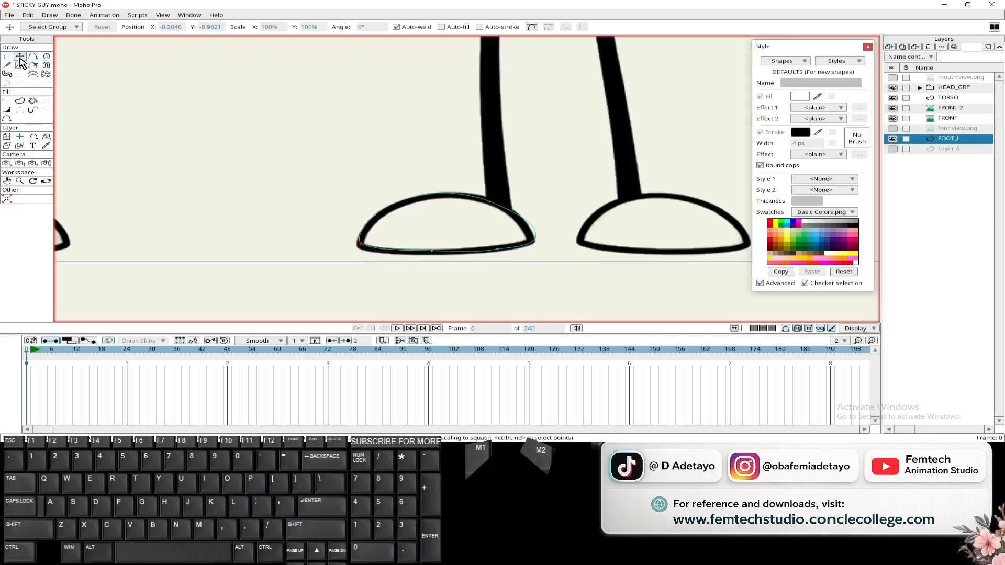
Step: Fit the FOOT_L outline's points to the reference foot and adjust the curvature at its right corner
left_click(433, 254)
left_click(534, 240)
left_click(375, 216)
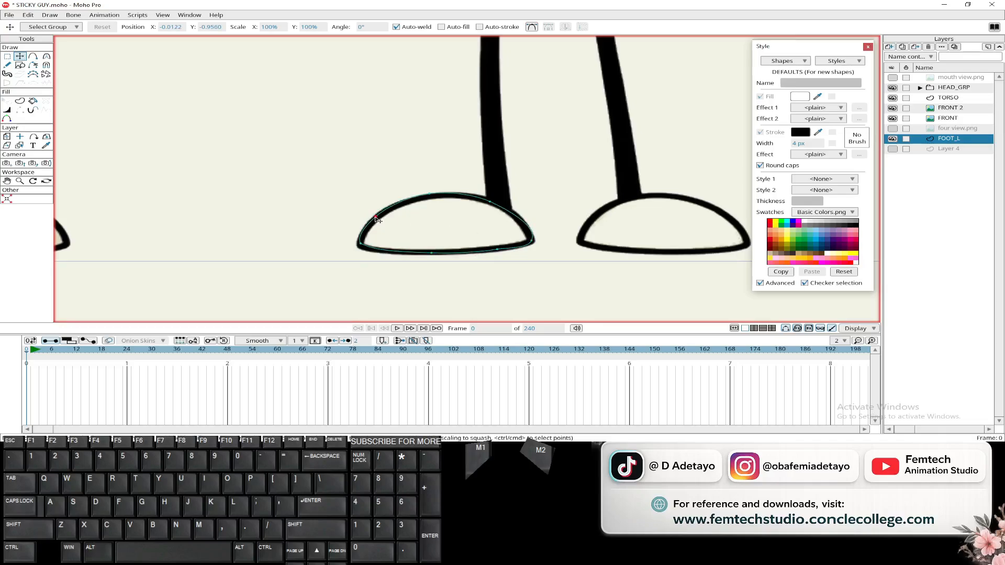
left_click(361, 244)
left_click(531, 244)
key("c")
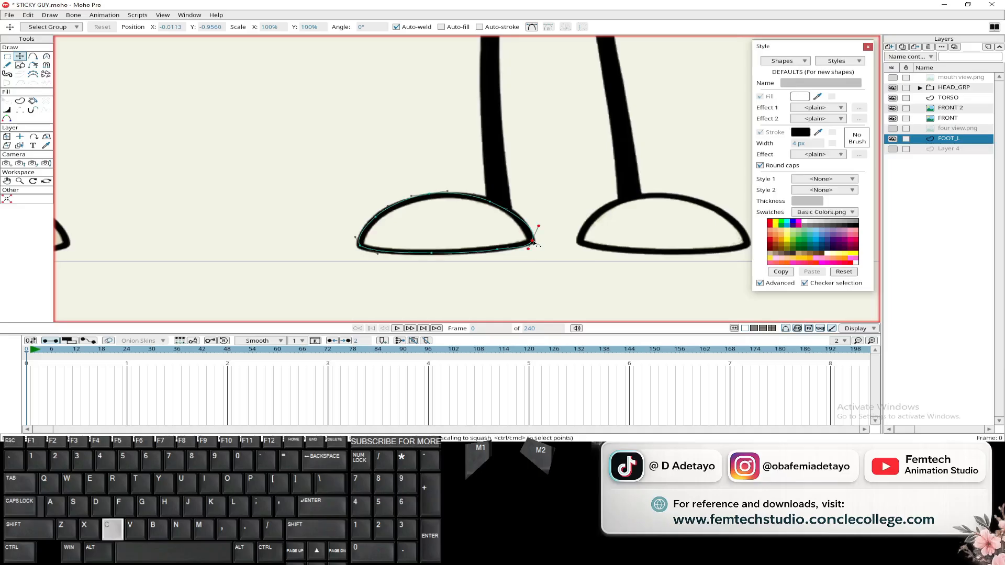
left_click_drag(528, 249, 531, 226)
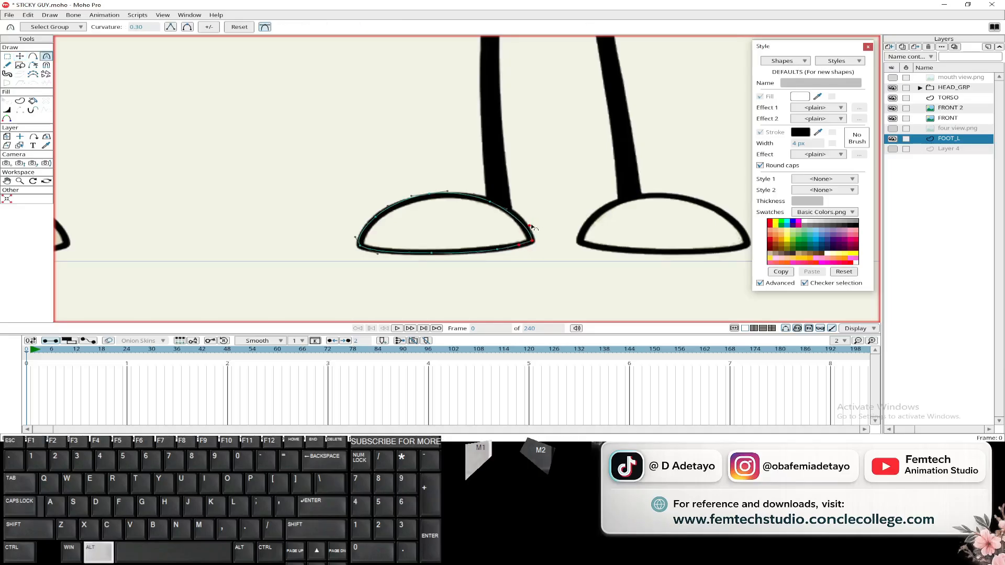
Step: Select the whole foot outline and create a shape from it with both fill and stroke
scroll(275, 183, "down", 2)
left_click(19, 100)
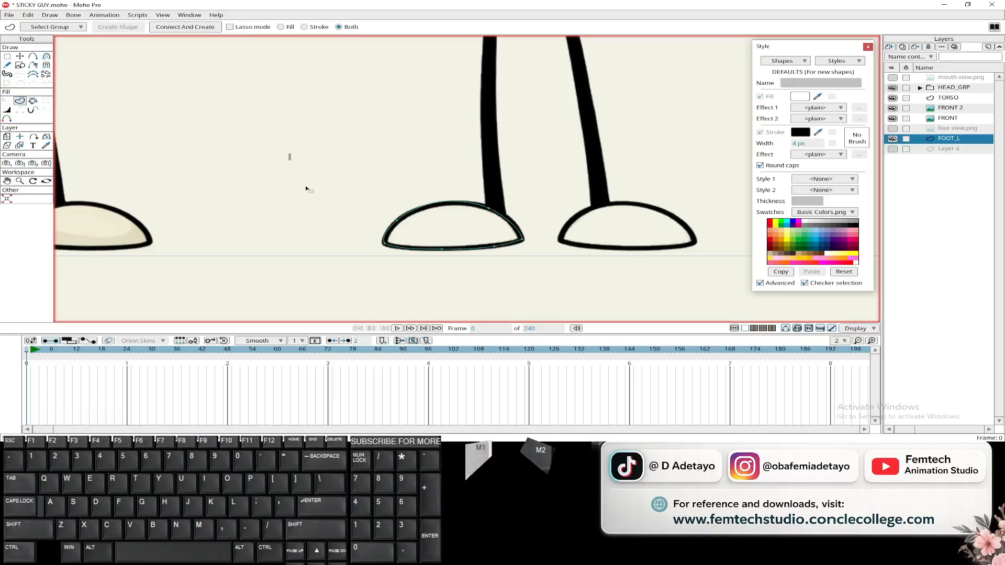
left_click_drag(289, 153, 524, 296)
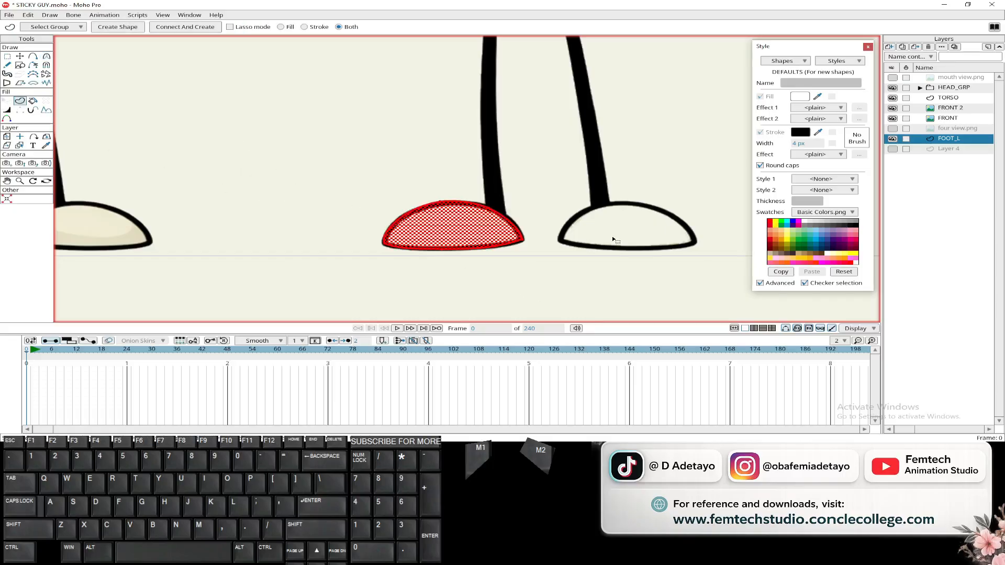
scroll(565, 240, "down", 3)
left_click_drag(337, 239, 386, 234)
left_click_drag(451, 200, 421, 228)
left_click(116, 26)
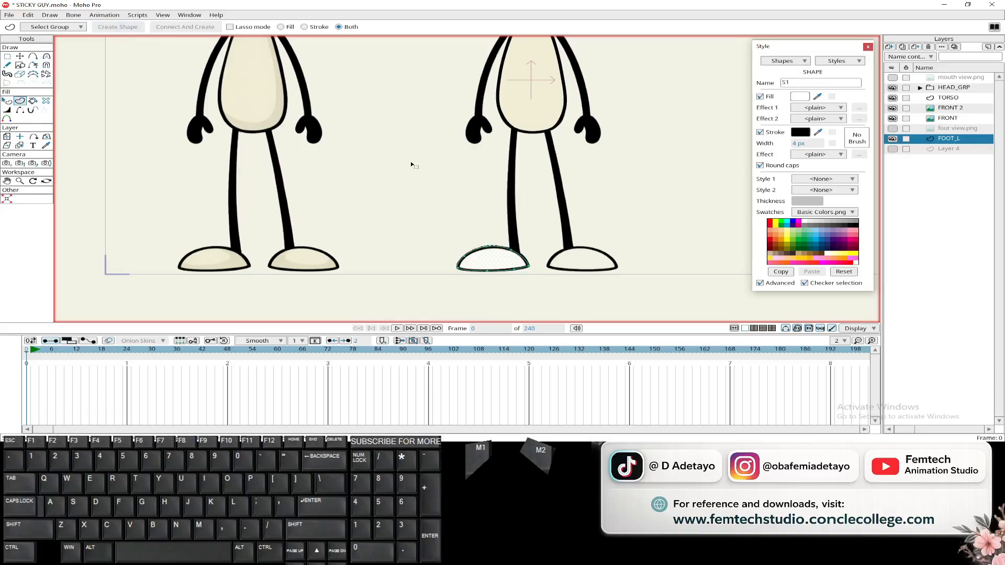
Step: Set the foot shape's stroke width to 3 px and fill it with the cream sampled from the coloured reference foot
left_click_drag(425, 178, 343, 142)
scroll(325, 128, "up", 2)
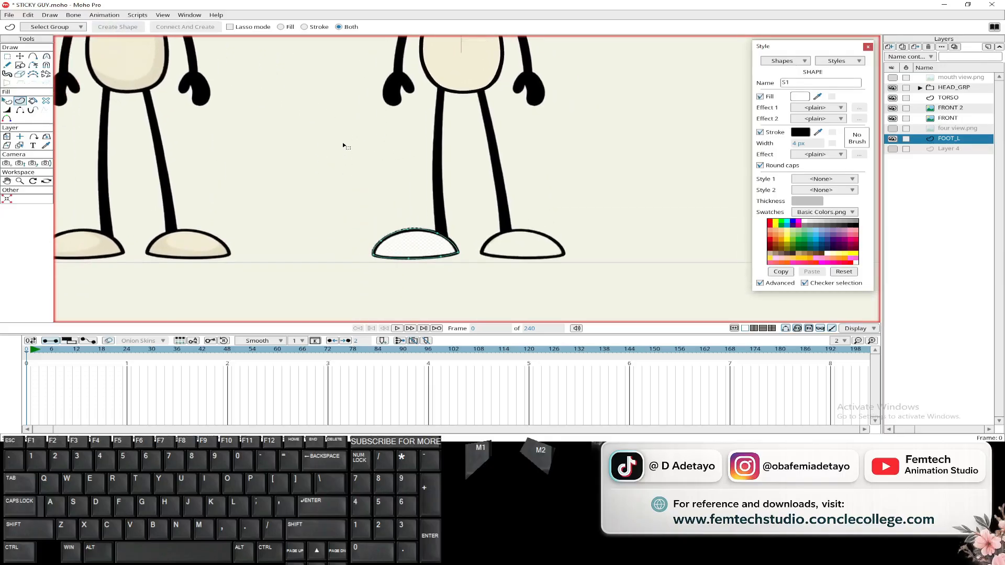
left_click(7, 101)
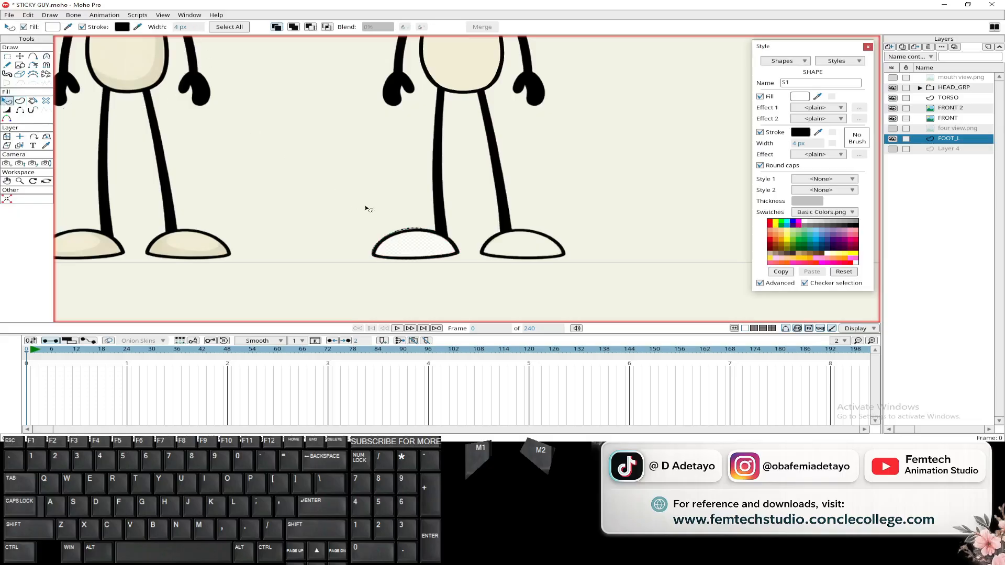
left_click(182, 27)
key("Return")
left_click(397, 244)
left_click_drag(67, 29, 72, 205)
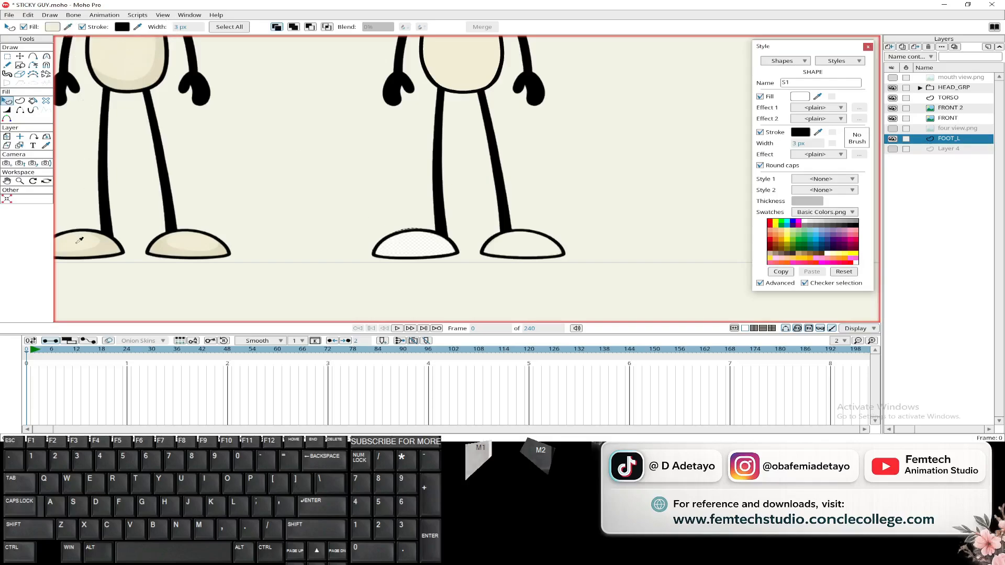
left_click_drag(80, 240, 86, 240)
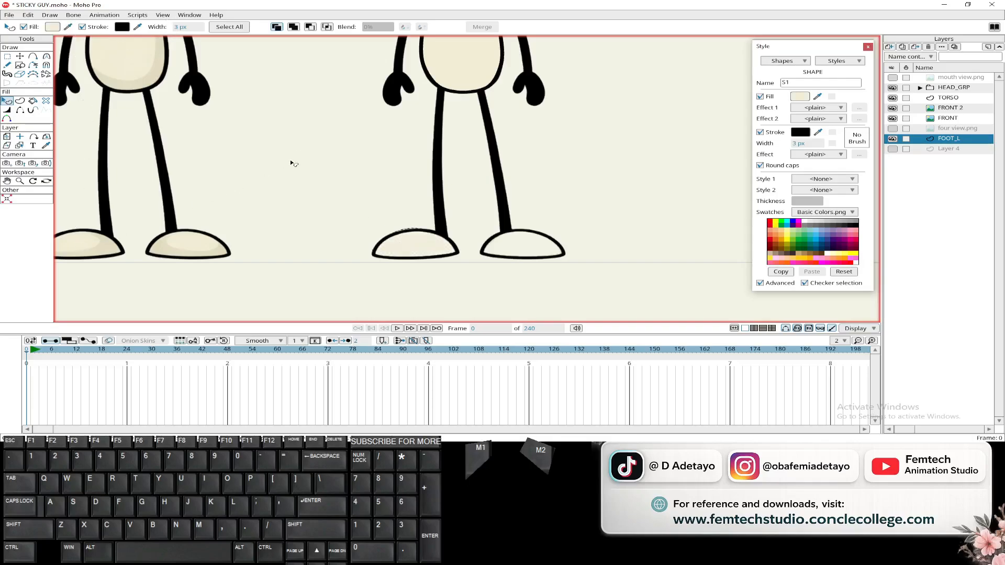
Step: Duplicate the FOOT_L layer and rename the copy FOOT_R
left_click(20, 56)
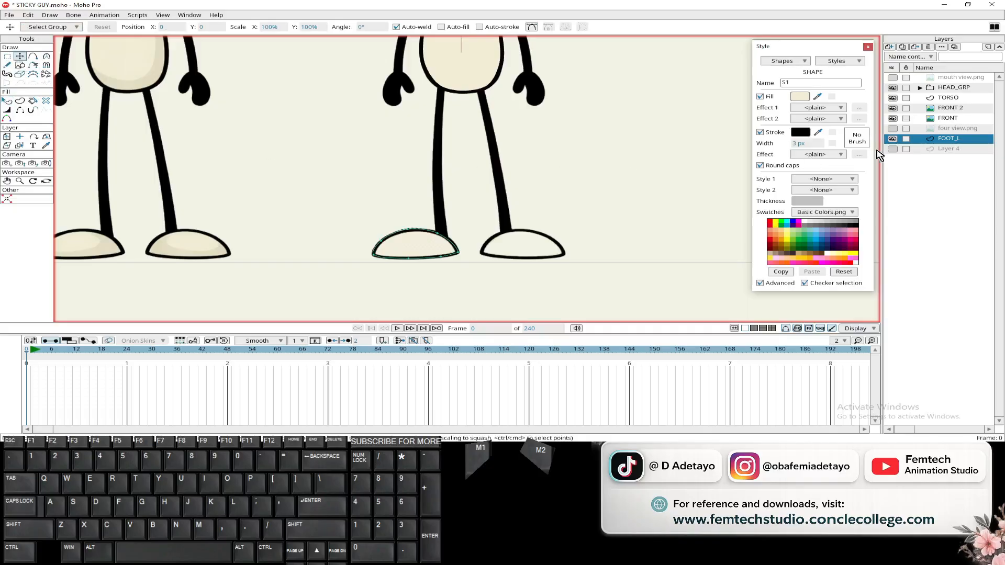
left_click(942, 149)
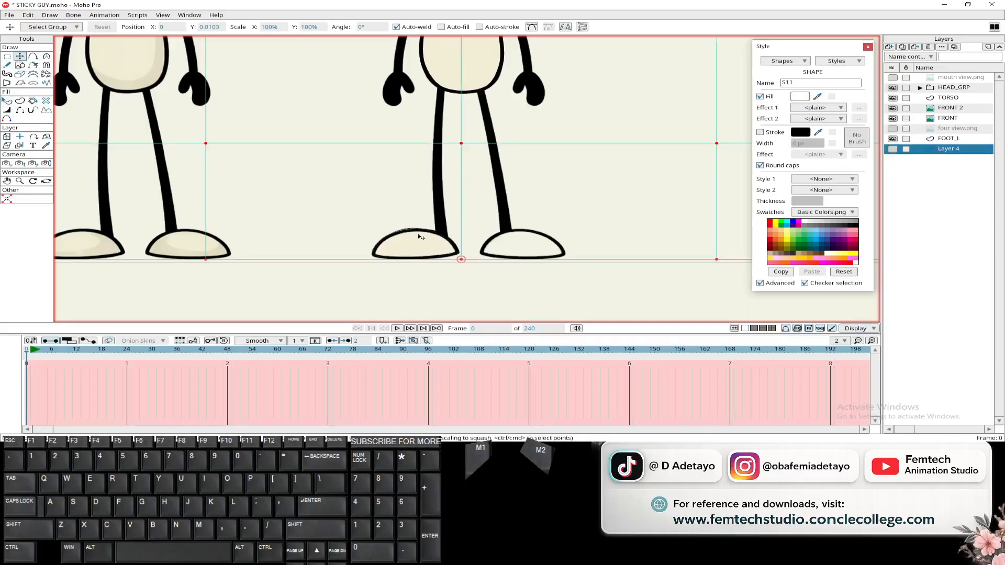
left_click(947, 138)
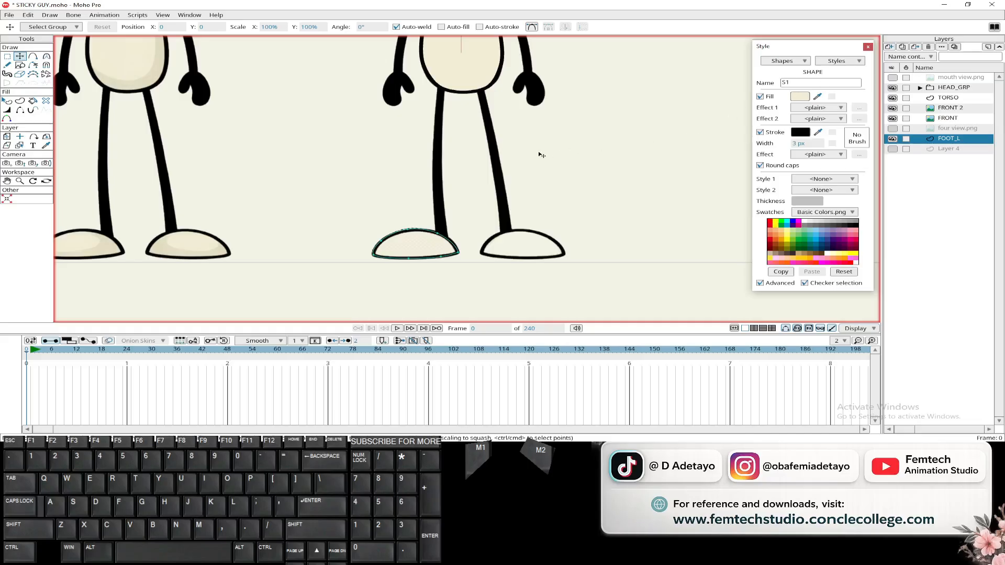
left_click(903, 48)
double_click(973, 138)
key("BackSpace")
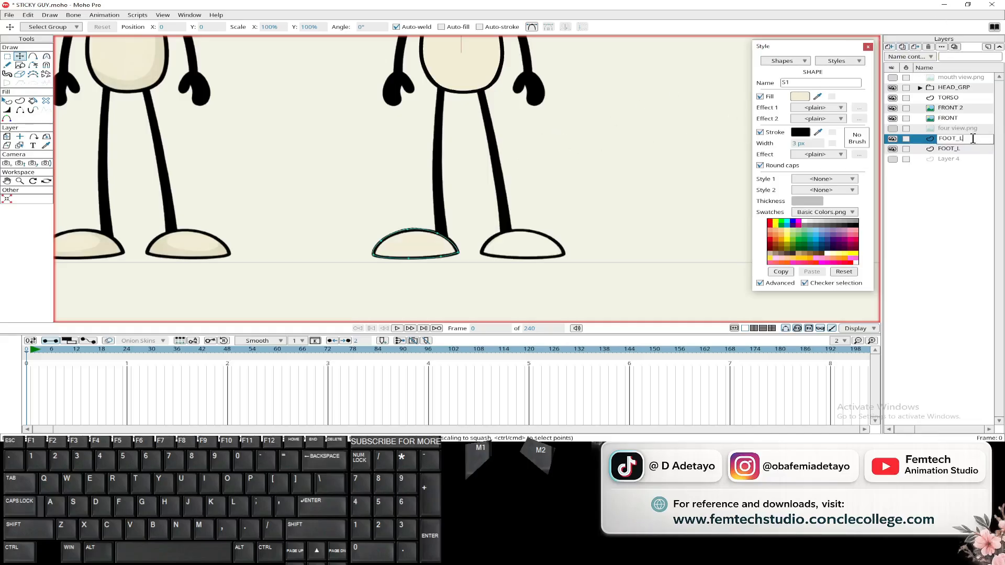
type("R")
key("Return")
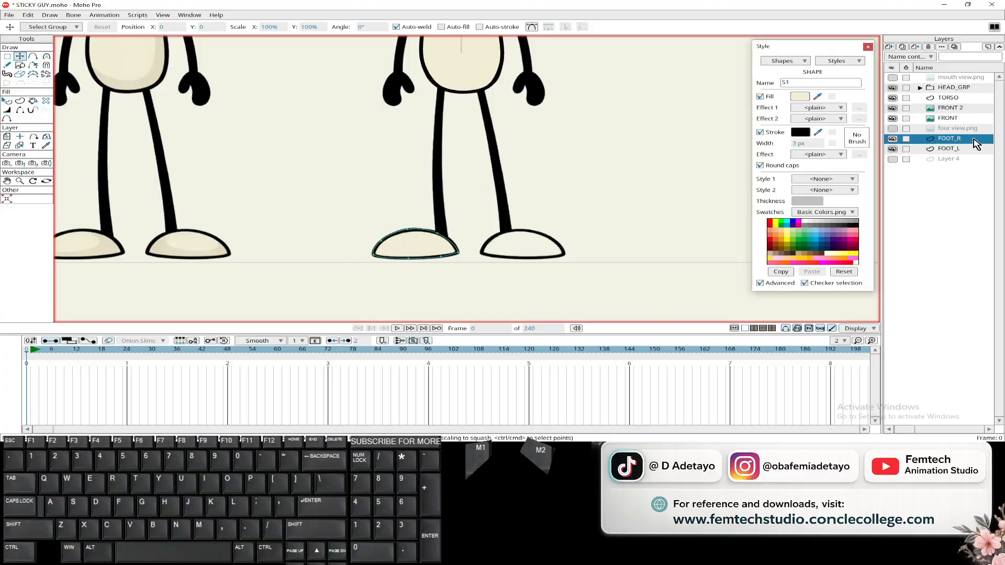
Step: Flip the FOOT_R layer horizontally, move it over the other reference foot and fit its left corner point
left_click(6, 137)
scroll(296, 152, "down", 3)
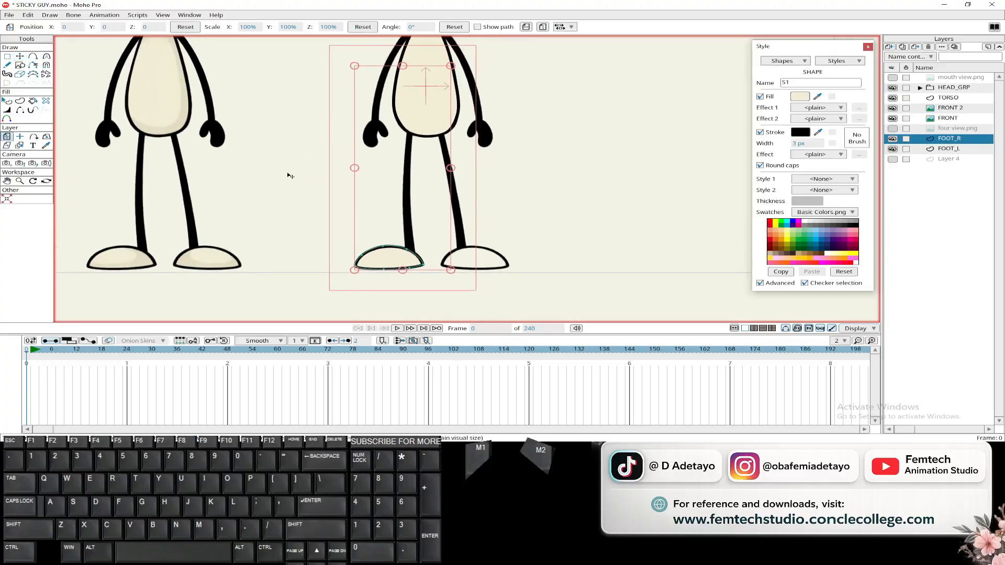
left_click(525, 26)
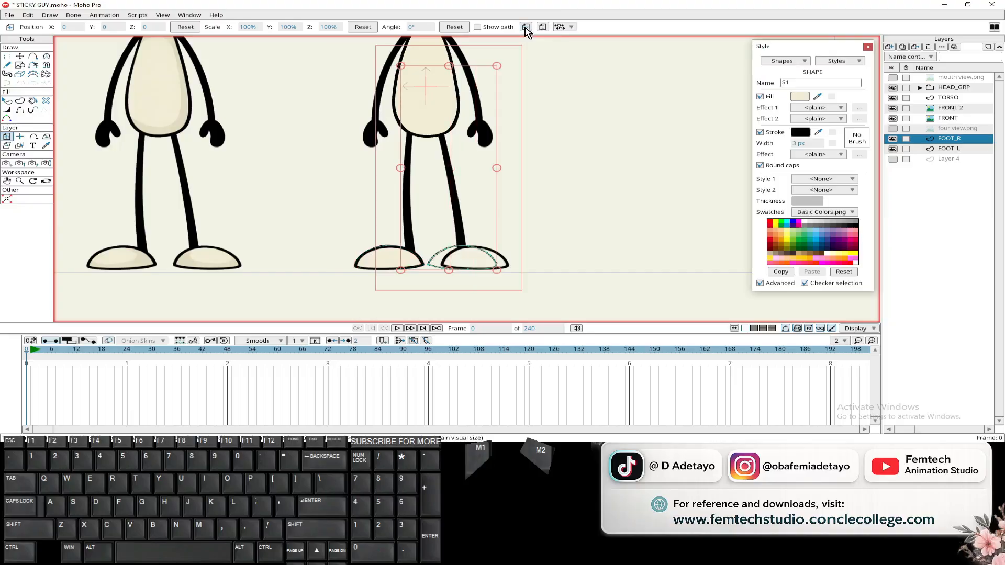
scroll(456, 258, "up", 3)
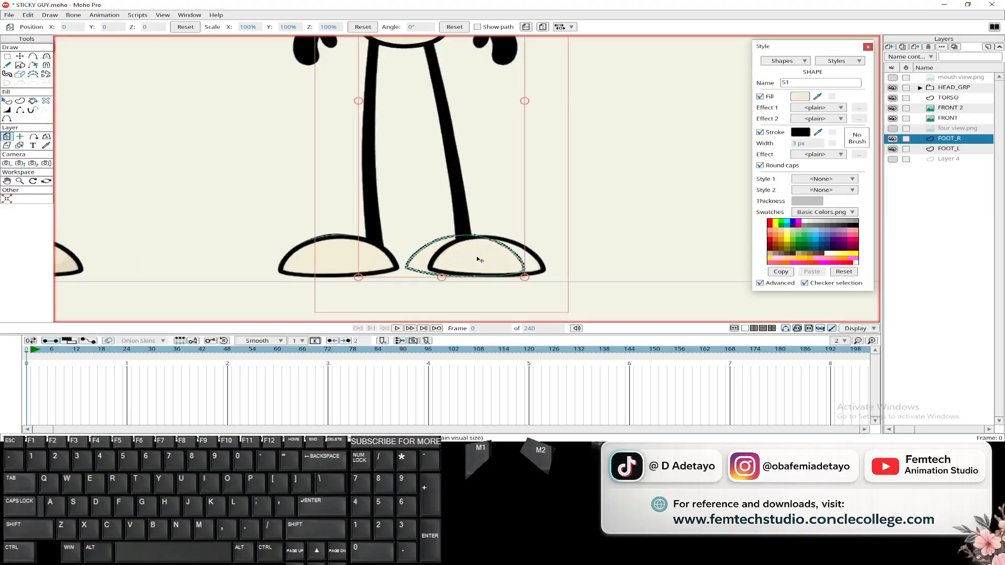
left_click_drag(477, 260, 494, 259)
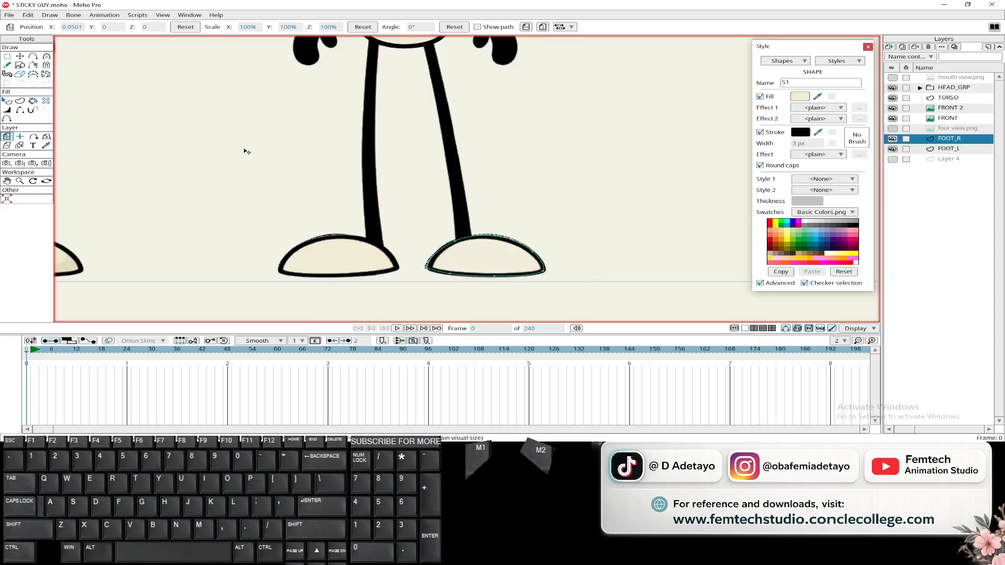
left_click(20, 56)
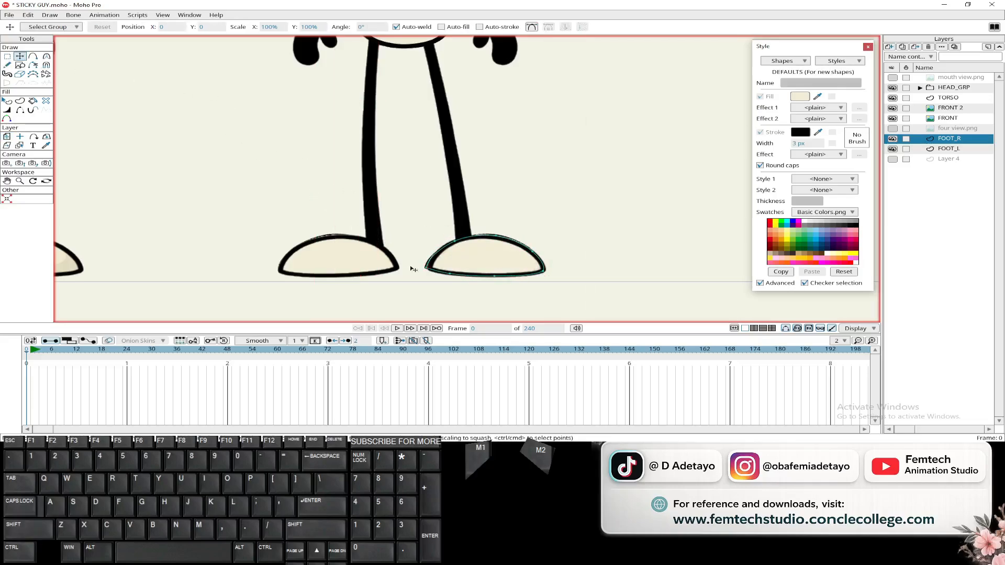
left_click_drag(428, 269, 433, 271)
Step: Hide the FRONT reference layer to inspect the drawn torso and feet on their own
scroll(386, 182, "down", 5)
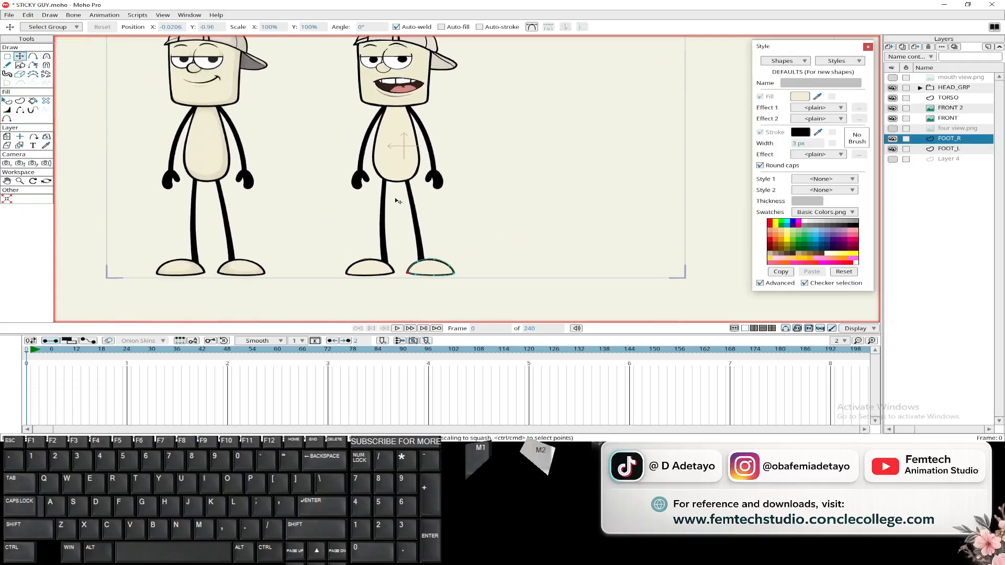
left_click(892, 118)
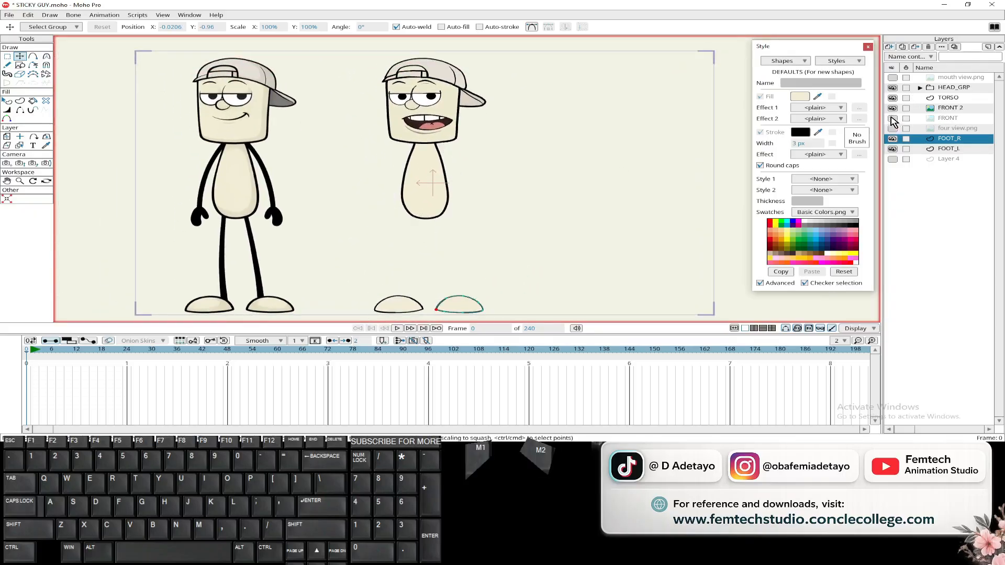
left_click_drag(526, 248, 528, 239)
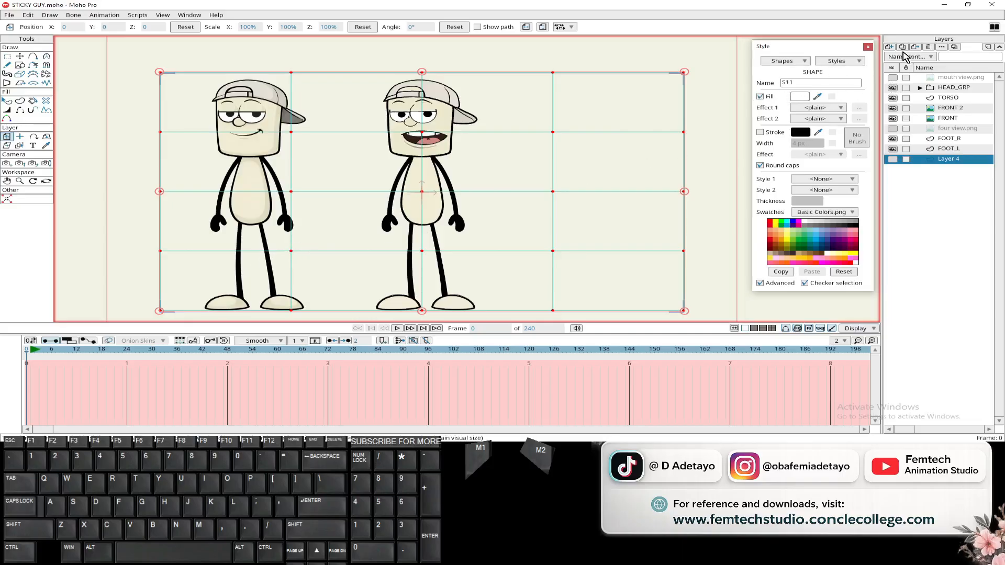
Step: Place the TORSO layer in a new group and name the group BODY
left_click(941, 101)
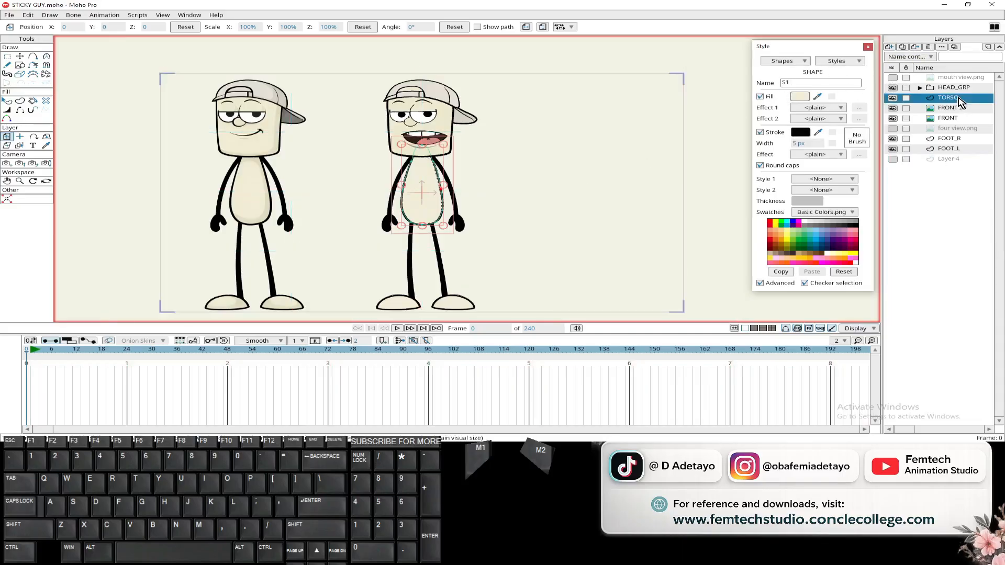
left_click(890, 47)
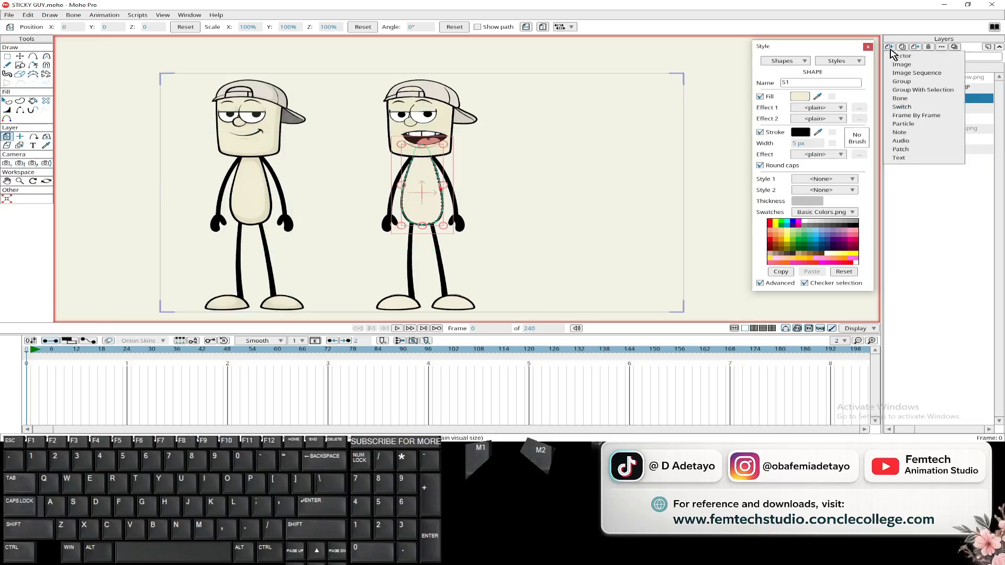
left_click(912, 91)
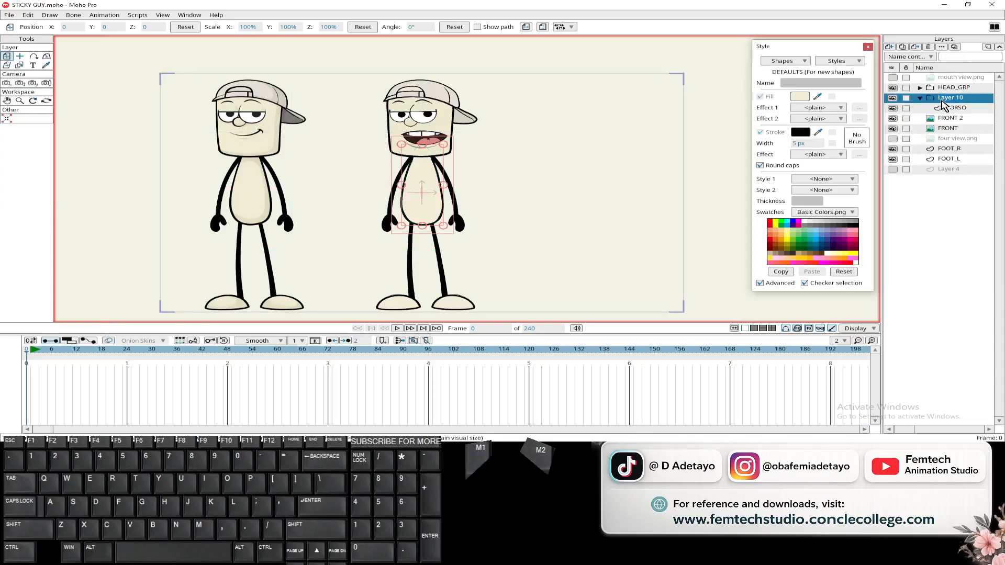
double_click(948, 99)
type("BODY")
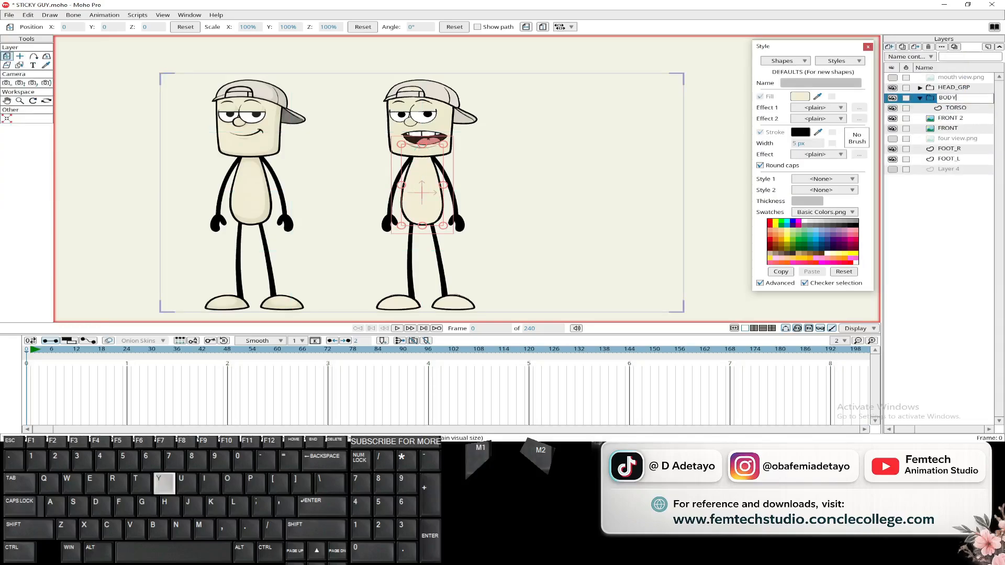
key("Return")
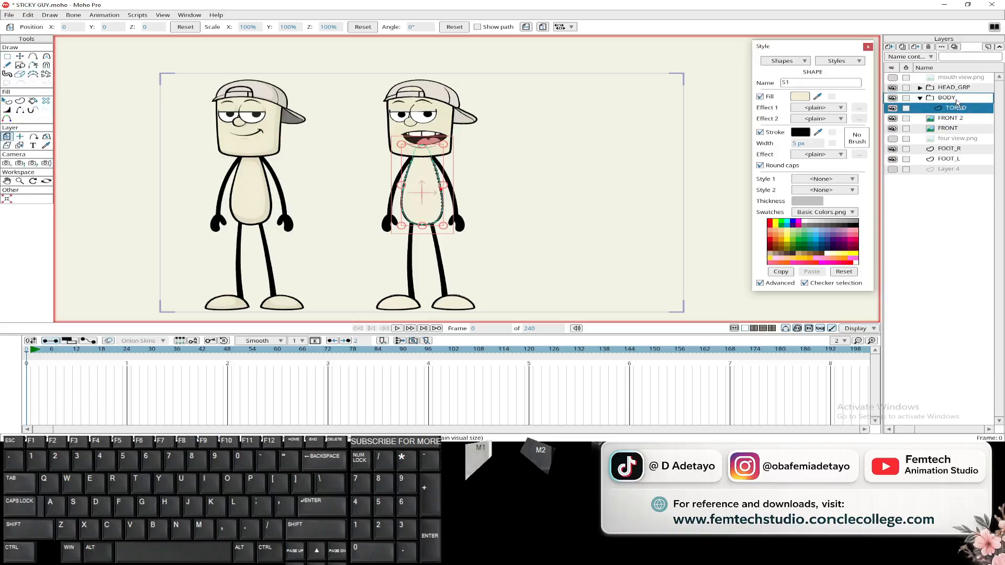
left_click(920, 98)
left_click(920, 97)
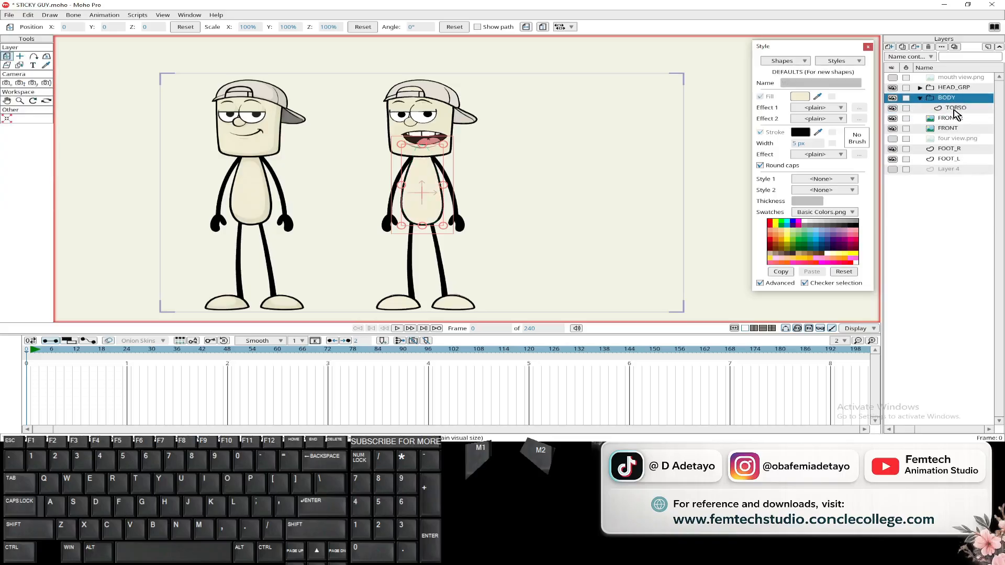
Step: Add a new vector layer above TORSO inside the BODY group and name it ARM_L
left_click(953, 108)
left_click(893, 48)
left_click(895, 62)
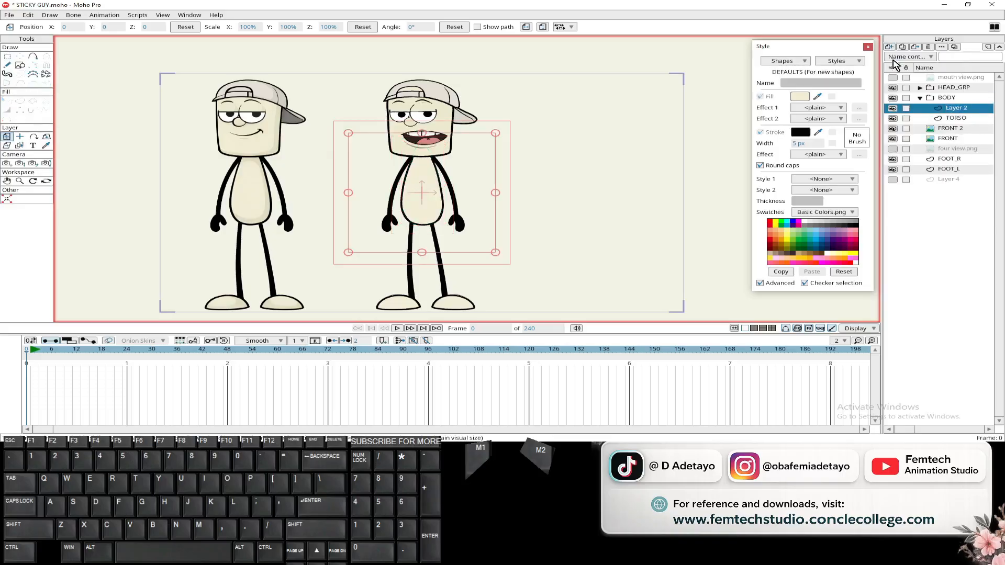
double_click(954, 108)
type("ARM_L")
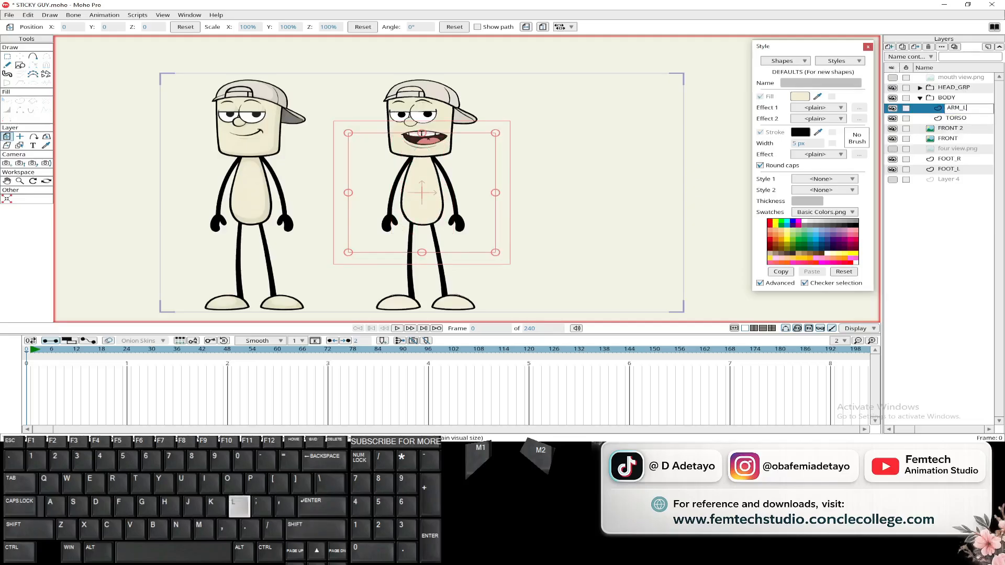
key("Return")
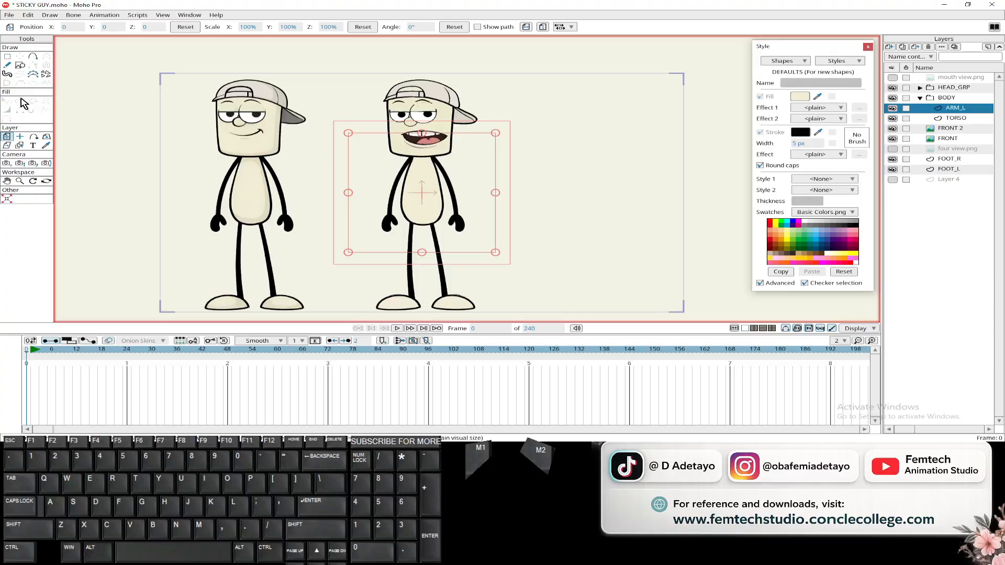
Step: Turn off the viewport display of fills so that the drawn layers show only their outlines over the reference
left_click(33, 56)
scroll(361, 175, "up", 5)
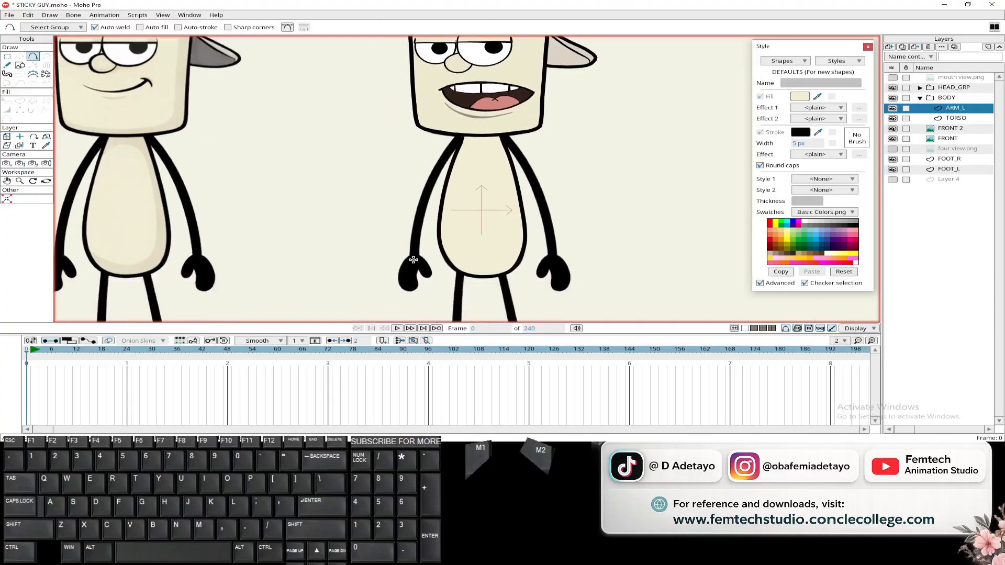
left_click_drag(383, 250, 416, 217)
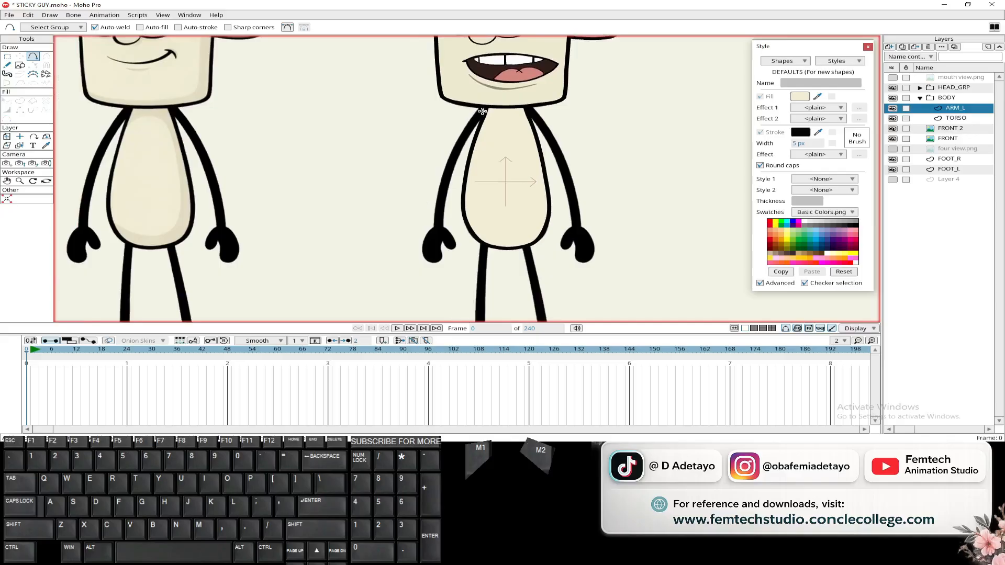
mouse_move(424, 182)
left_mouse_down()
mouse_move(424, 203)
mouse_move(439, 186)
left_mouse_up()
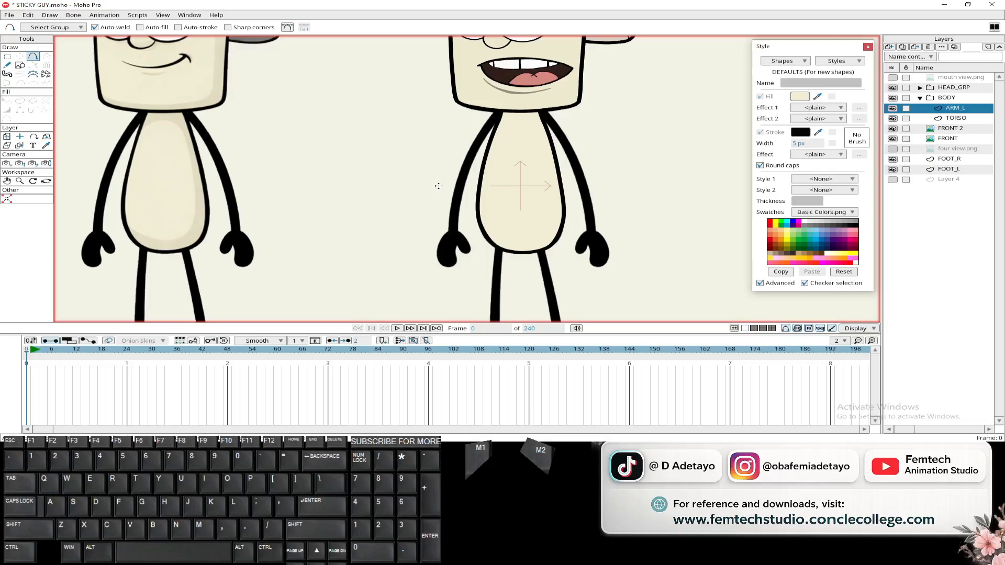
left_click(853, 330)
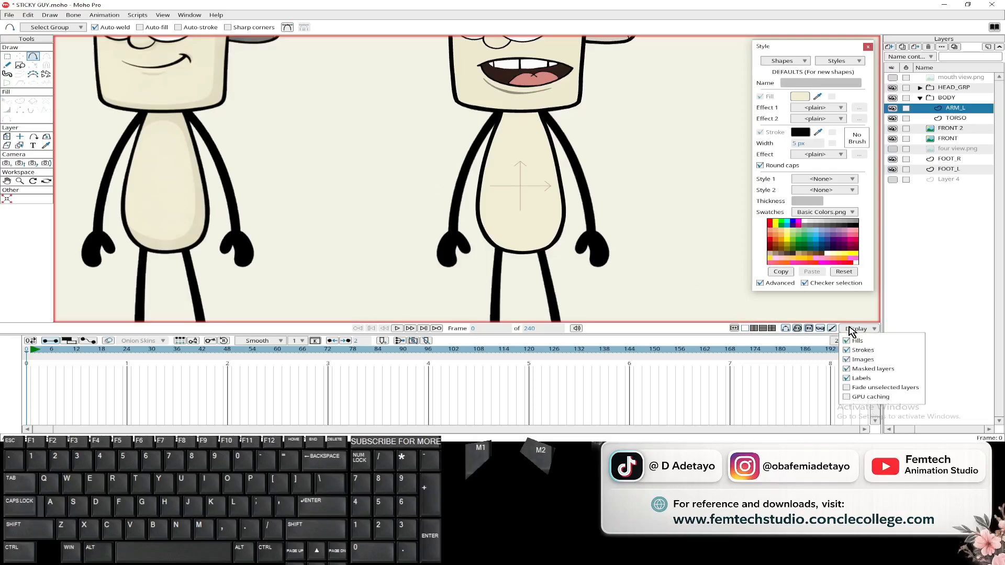
left_click(858, 359)
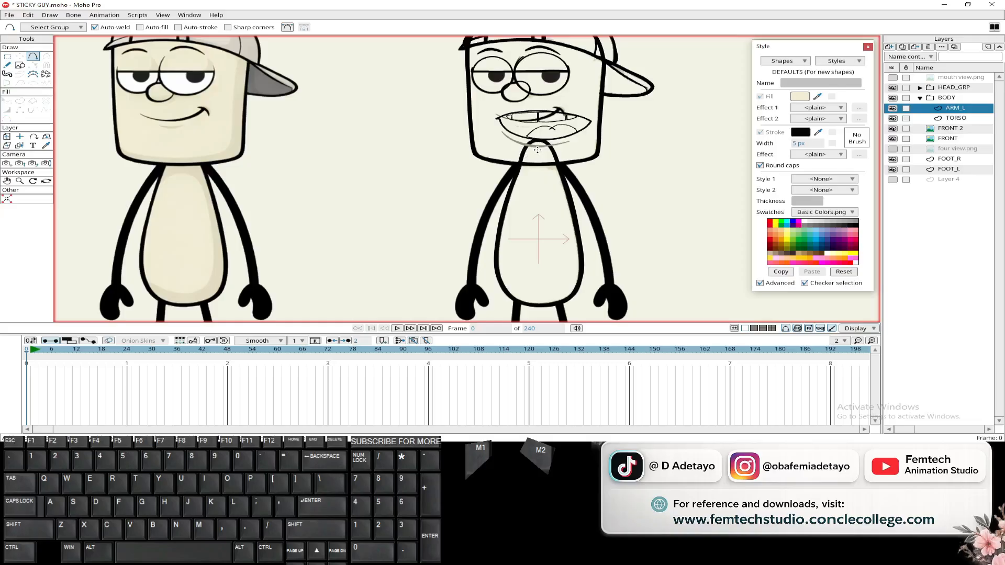
Step: Trace the character's left-hand arm on ARM_L as an open curve from inside the neck through shoulder and elbow to the wrist
left_click_drag(537, 150, 515, 168)
scroll(514, 167, "up", 3)
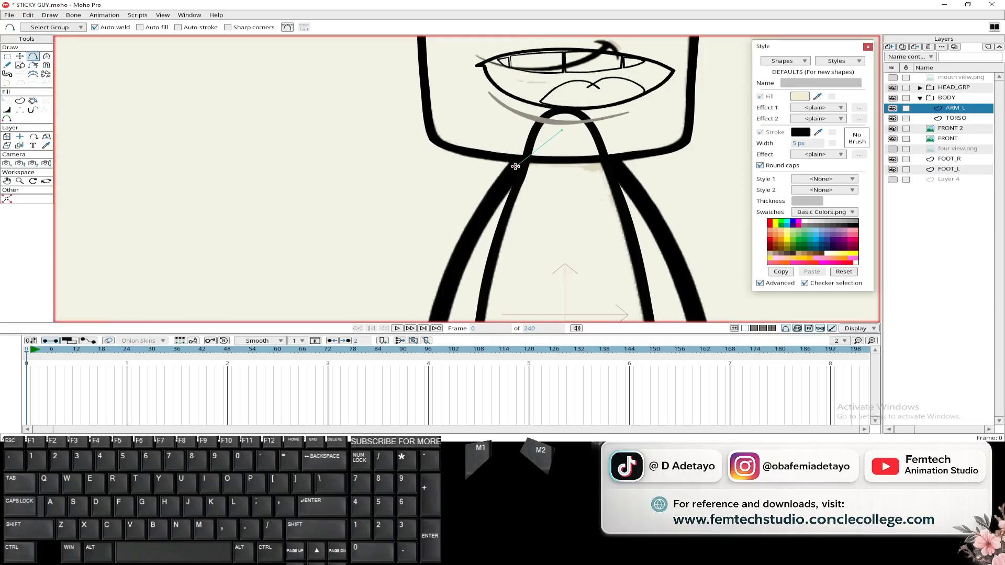
scroll(515, 166, "down", 3)
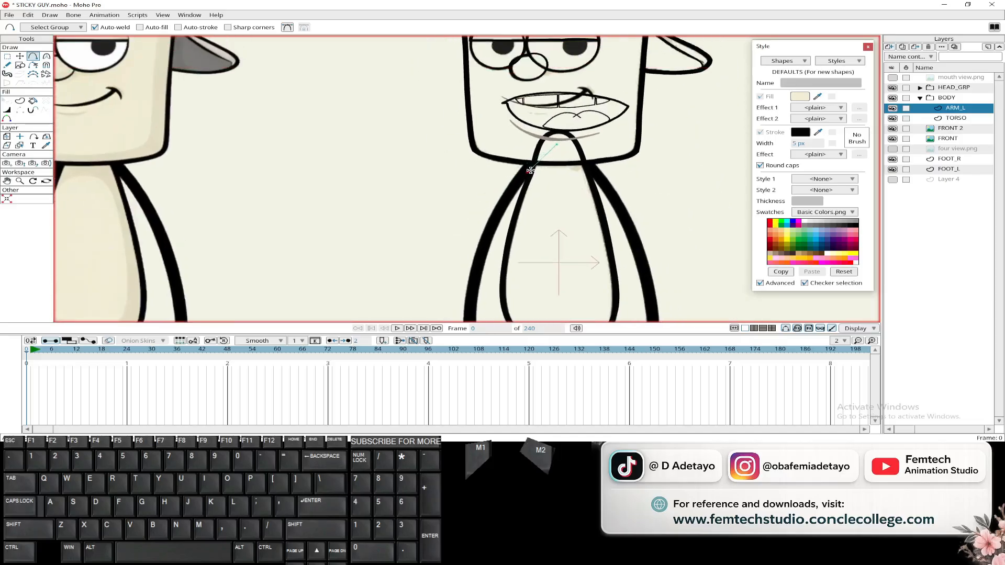
scroll(531, 170, "up", 2)
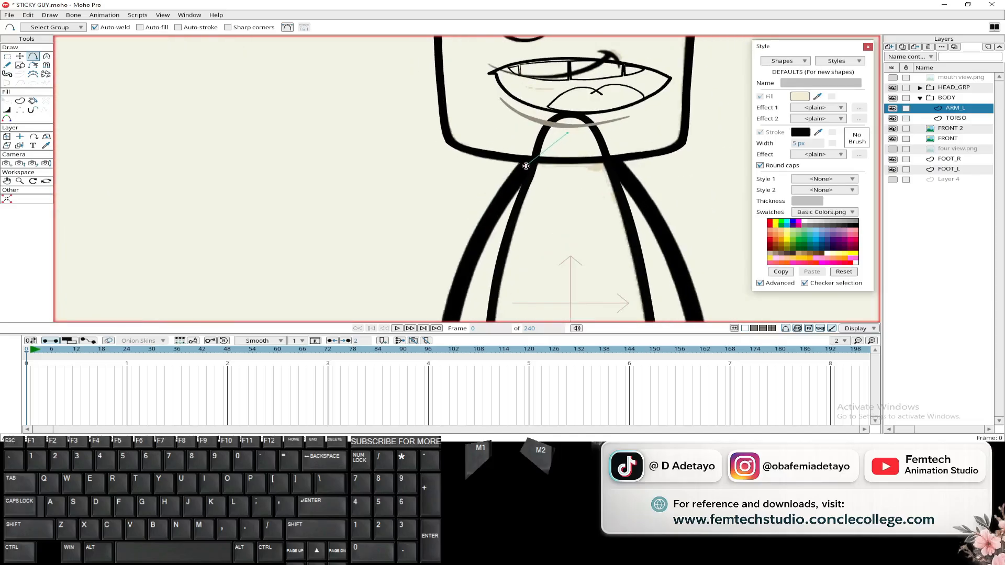
left_click(525, 166)
scroll(510, 191, "down", 3)
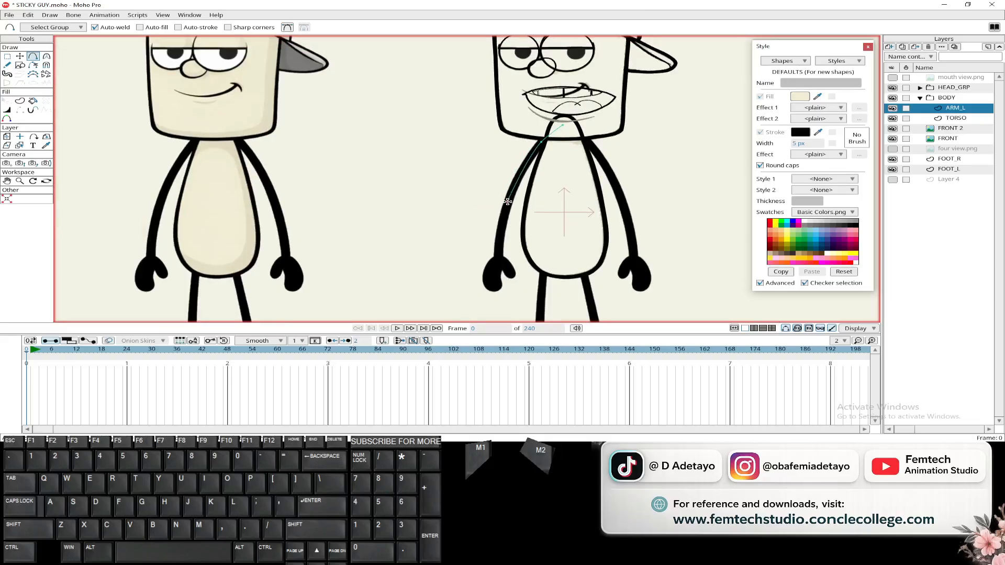
left_click(507, 201)
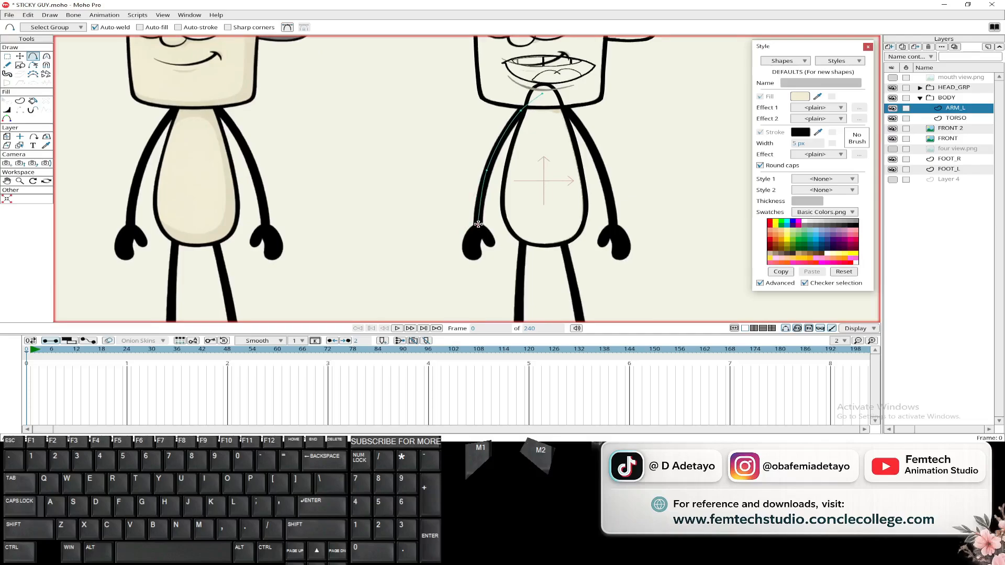
left_click(477, 224)
key("Escape")
Step: Hide the FRONT 2 and FRONT reference layers to leave only the vector drawing in view
left_click_drag(436, 148, 431, 194)
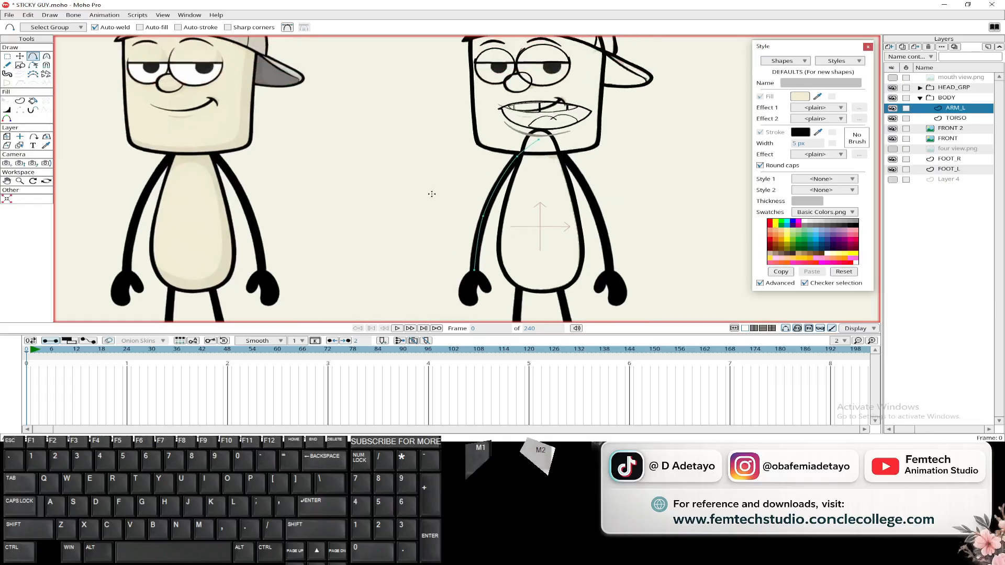
left_click(893, 128)
left_click(893, 139)
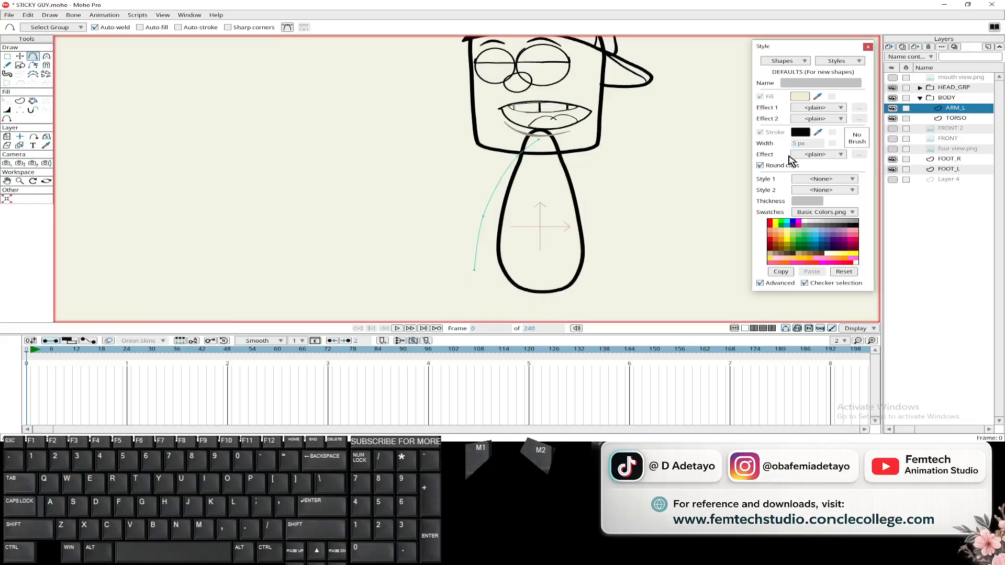
left_click_drag(382, 182, 387, 191)
Step: Create a stroke-only shape from the complete arm curve
left_click(19, 101)
mouse_move(318, 107)
left_mouse_down()
mouse_move(326, 129)
mouse_move(581, 307)
left_mouse_up()
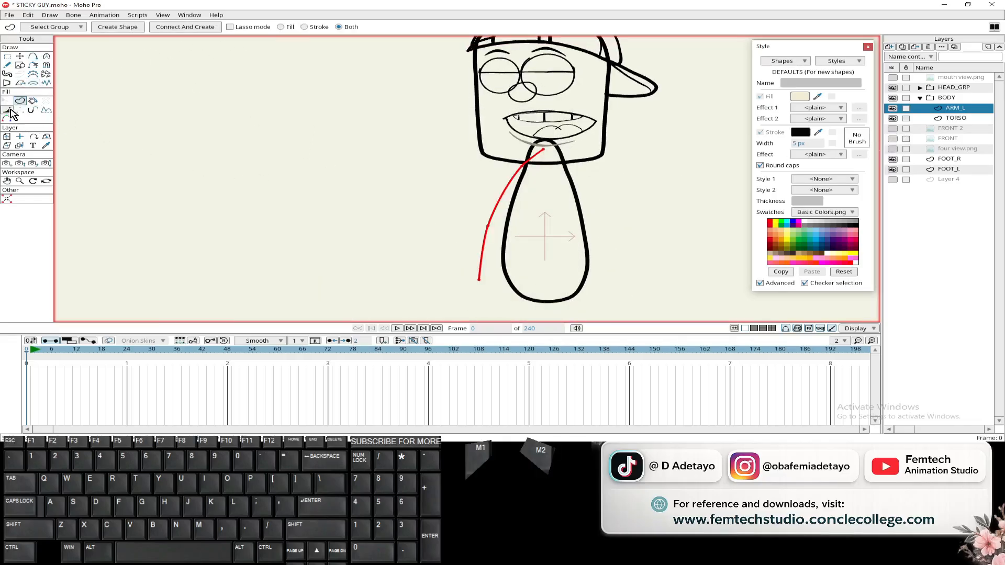
left_click(312, 28)
left_click(116, 28)
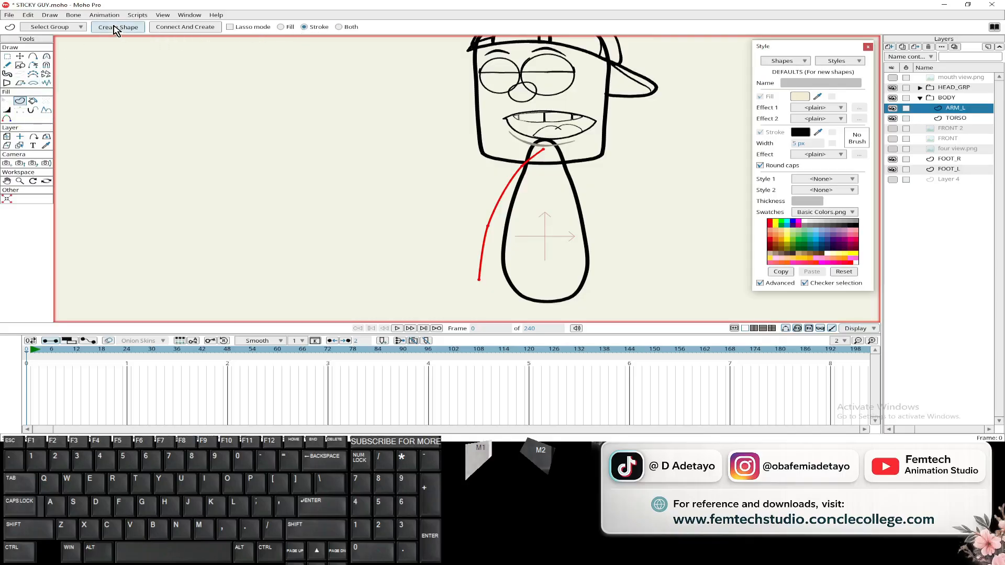
left_click_drag(470, 169, 462, 142)
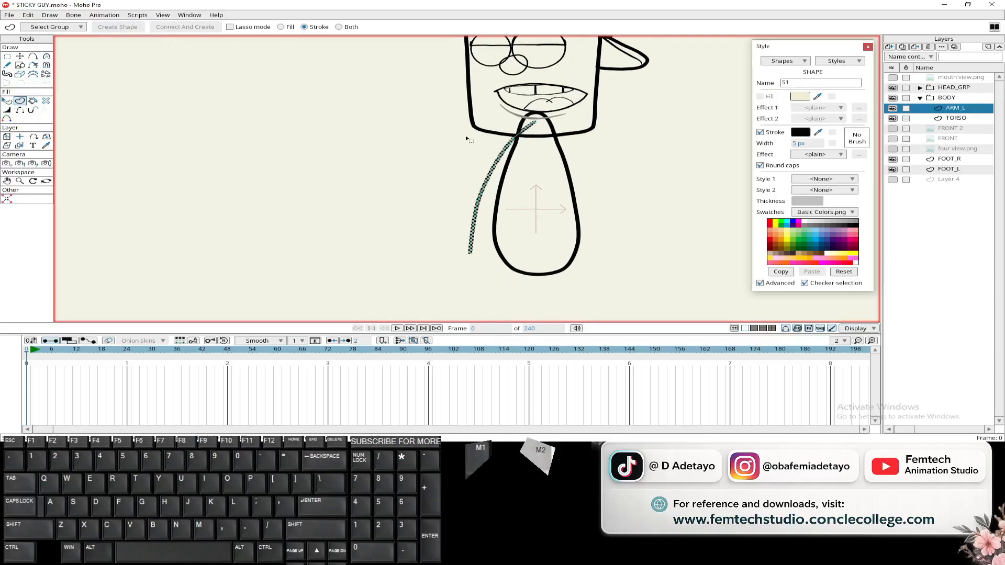
Step: Compare the new arm stroke with the reference by toggling the FRONT layer's visibility
left_click(893, 139)
left_click(893, 139)
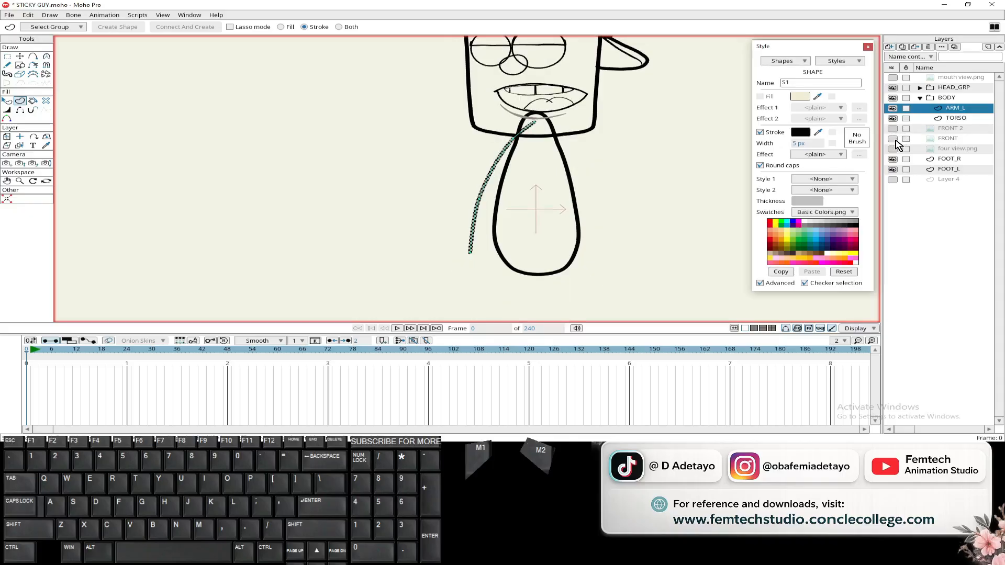
left_click(893, 139)
left_click(893, 139)
Step: Set the line width of all points on the arm curve to 200%
left_click(7, 110)
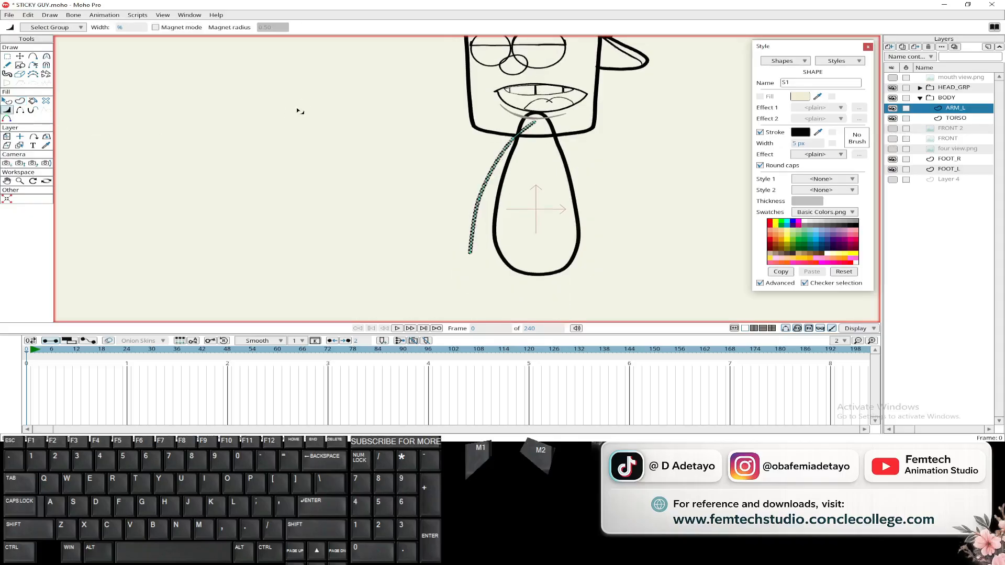
left_click_drag(356, 110, 393, 135)
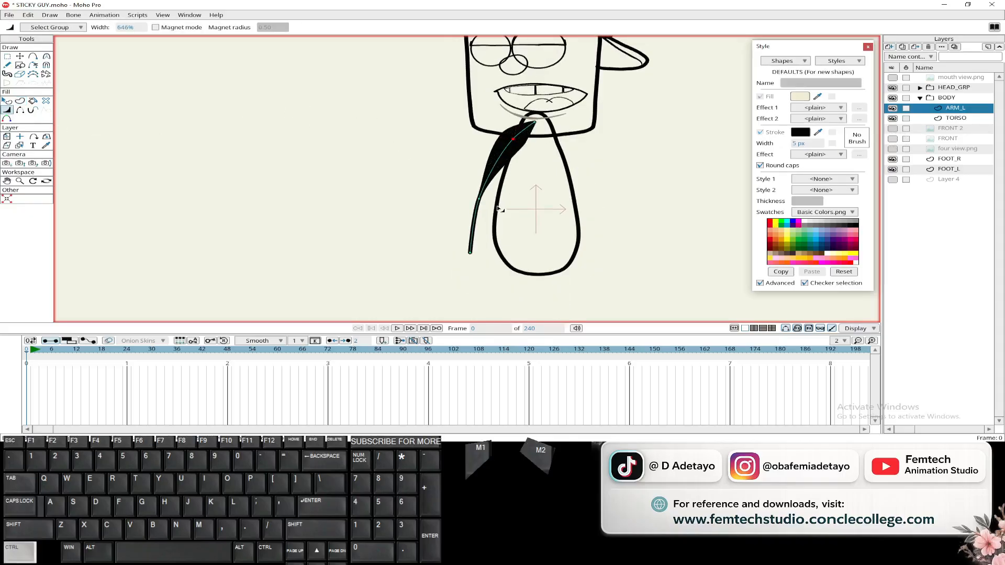
key("ctrl+z")
left_click(536, 124)
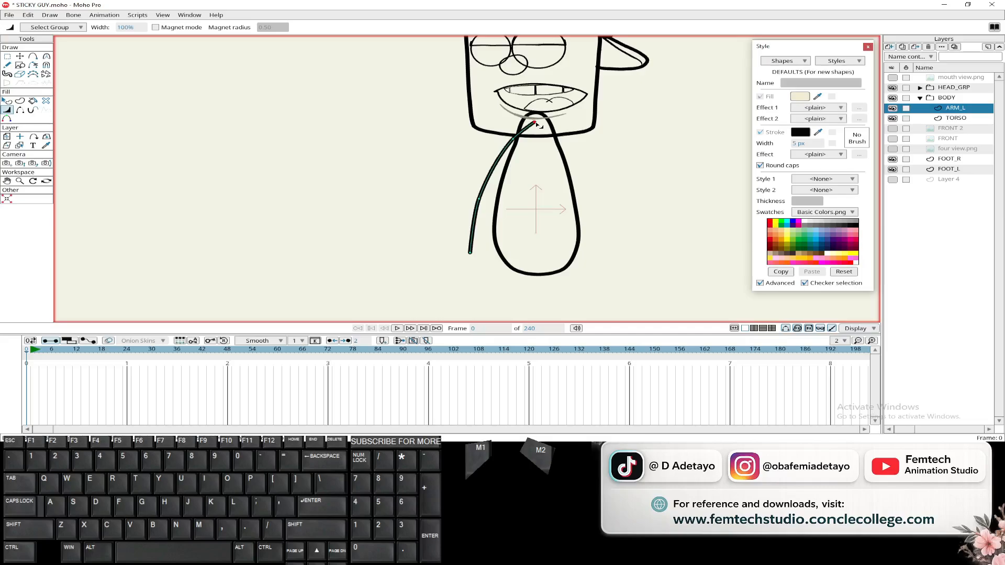
key("ctrl+a")
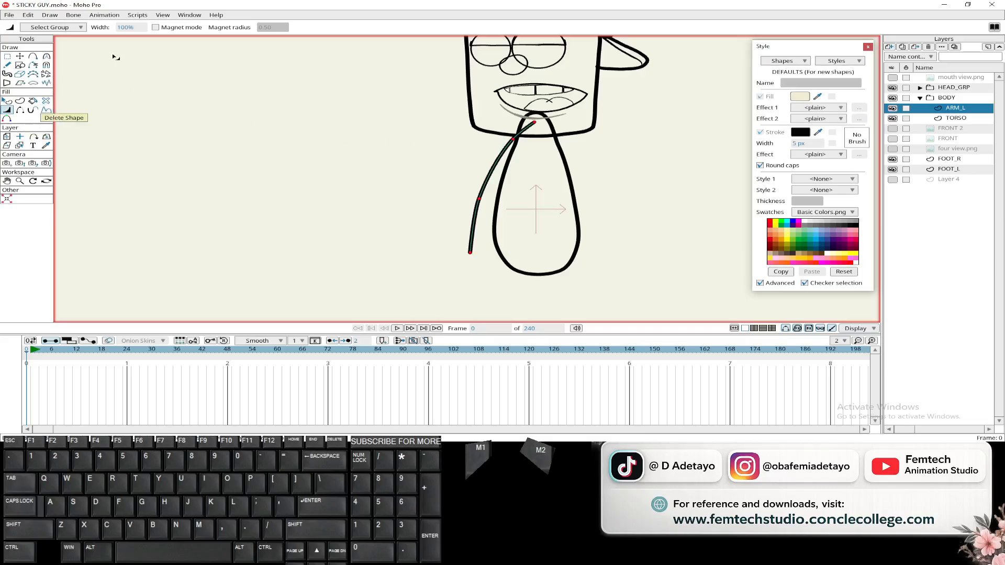
type("200")
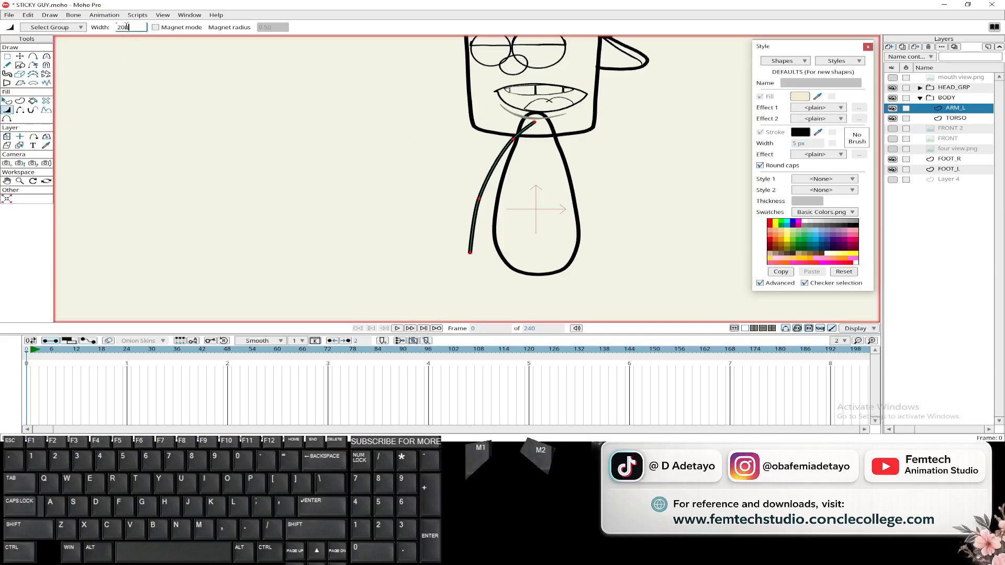
key("Return")
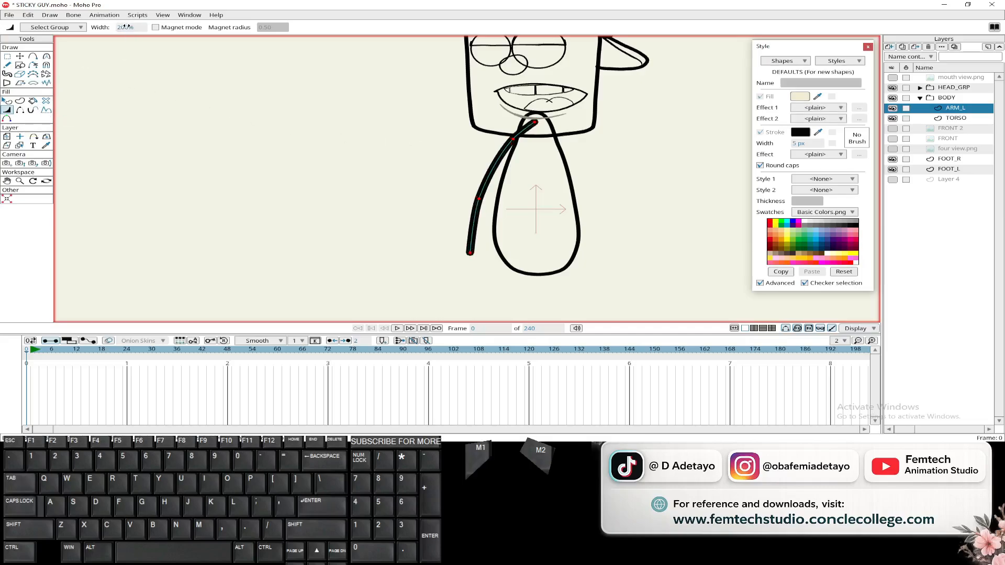
Step: Check the thickened arm against the reference arm by repeatedly toggling the FRONT layer's visibility
left_click(893, 138)
left_click(893, 138)
left_click(893, 139)
left_click(893, 139)
left_click(892, 139)
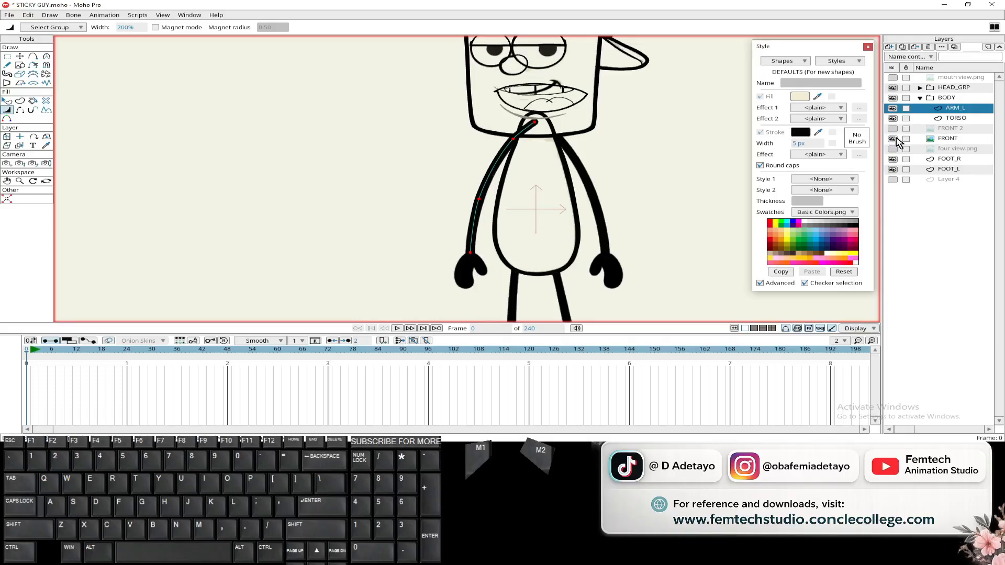
left_click(893, 139)
left_click(893, 139)
left_click(893, 138)
left_click(893, 139)
left_click(895, 139)
left_click(895, 138)
left_click(895, 139)
left_click(895, 138)
left_click(895, 139)
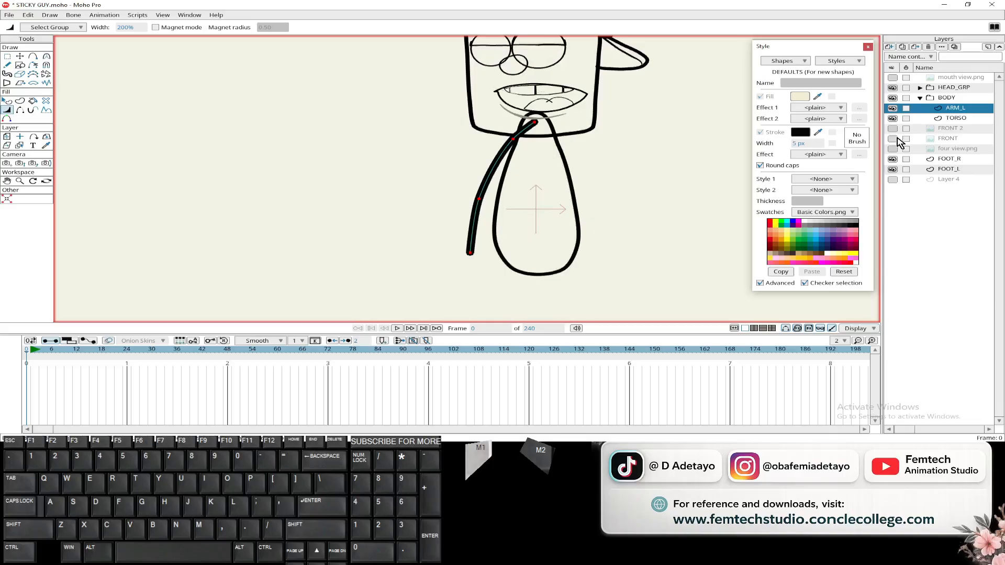
left_click(896, 139)
left_click(895, 139)
left_click(895, 139)
left_click(896, 139)
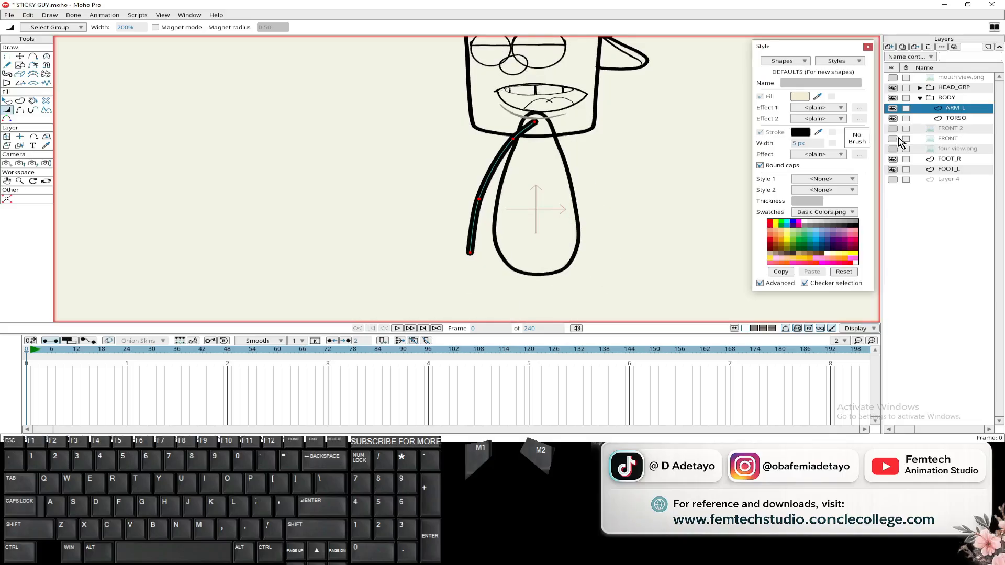
left_click(897, 139)
left_click(897, 139)
key("ctrl")
Step: Set the curvature of all points on the arm curve to 0.5
left_click(46, 56)
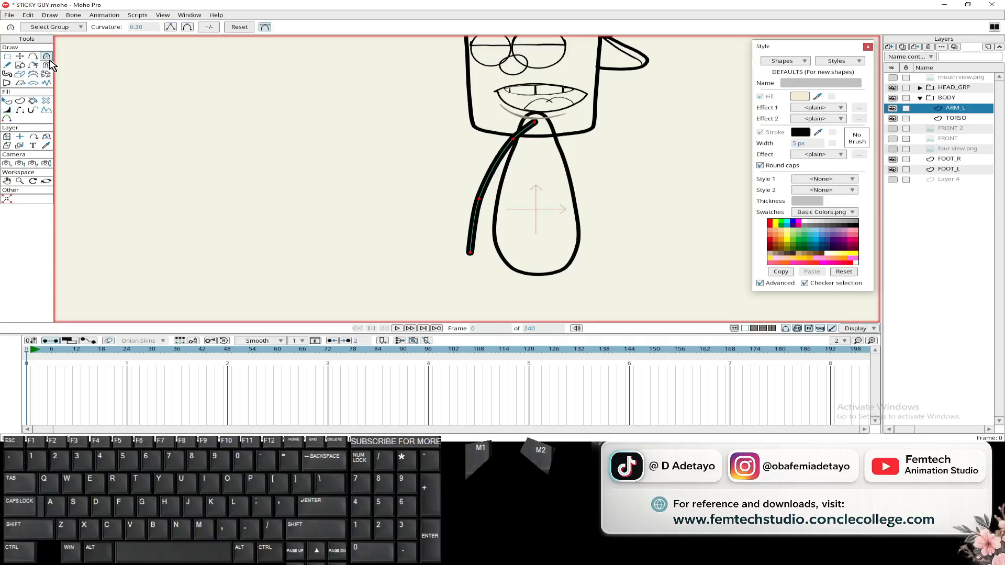
double_click(137, 27)
key("BackSpace")
key("Return")
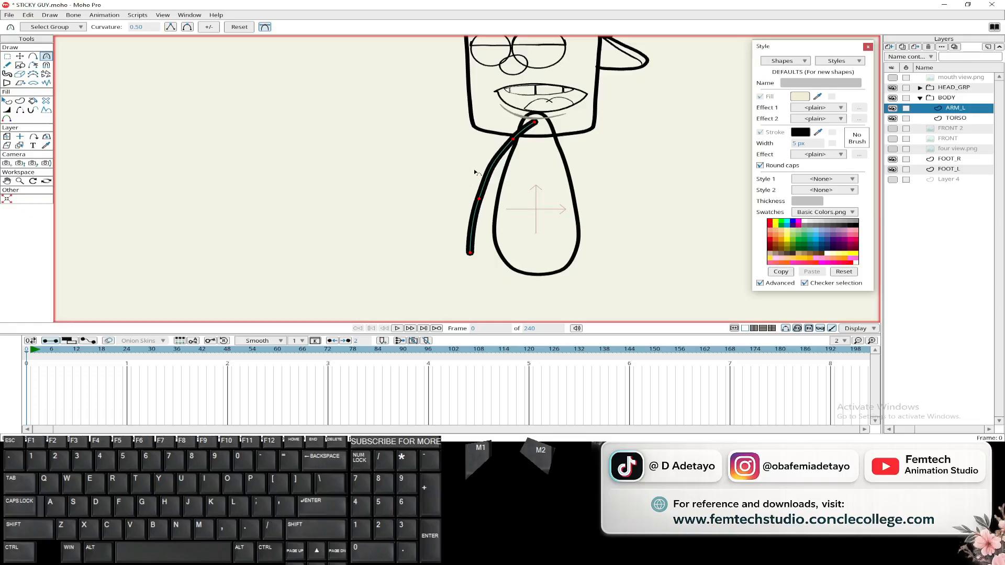
left_click_drag(474, 171, 395, 184)
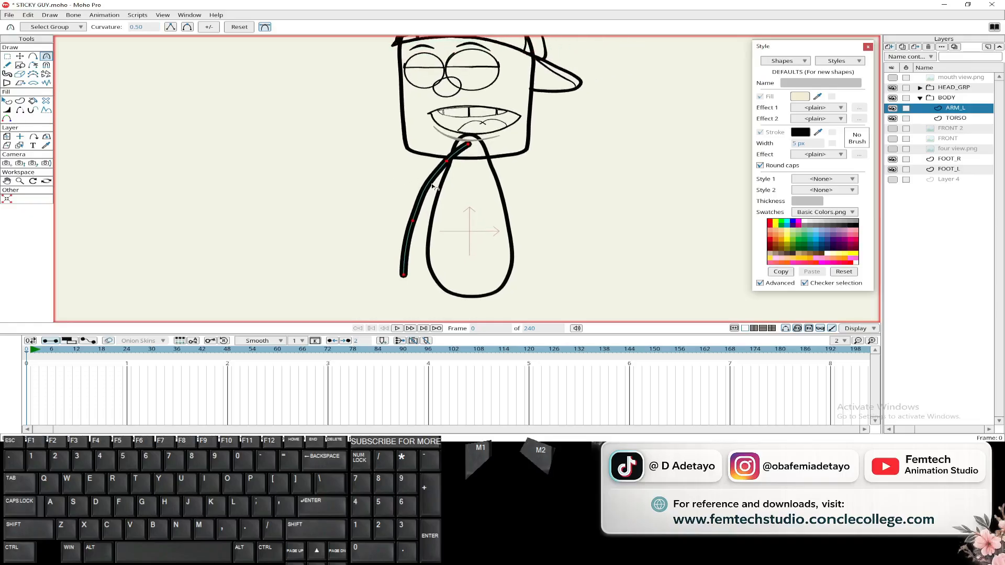
mouse_move(137, 27)
left_mouse_down()
mouse_move(117, 31)
mouse_move(135, 27)
left_mouse_up()
left_click(136, 26)
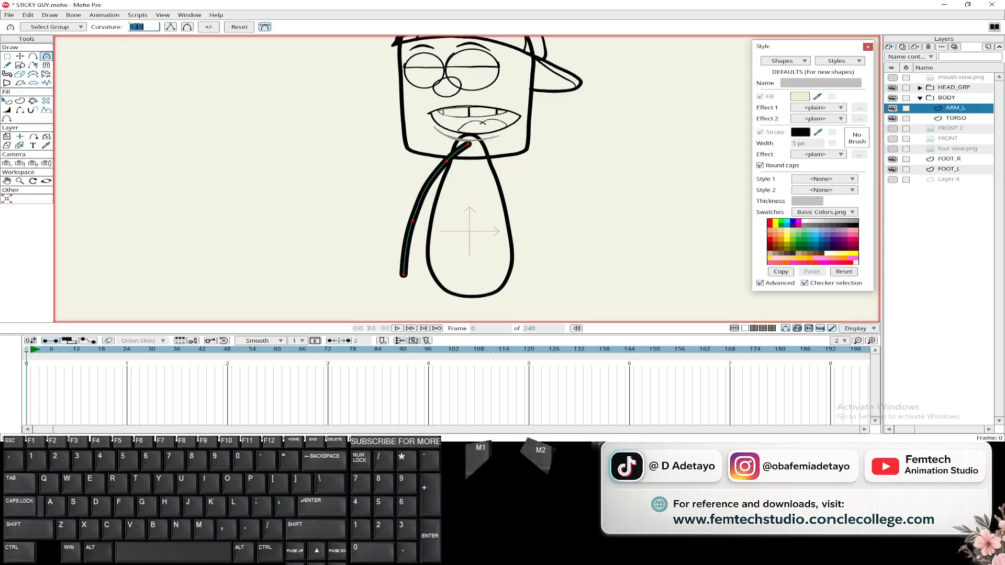
type("0.5")
key("Return")
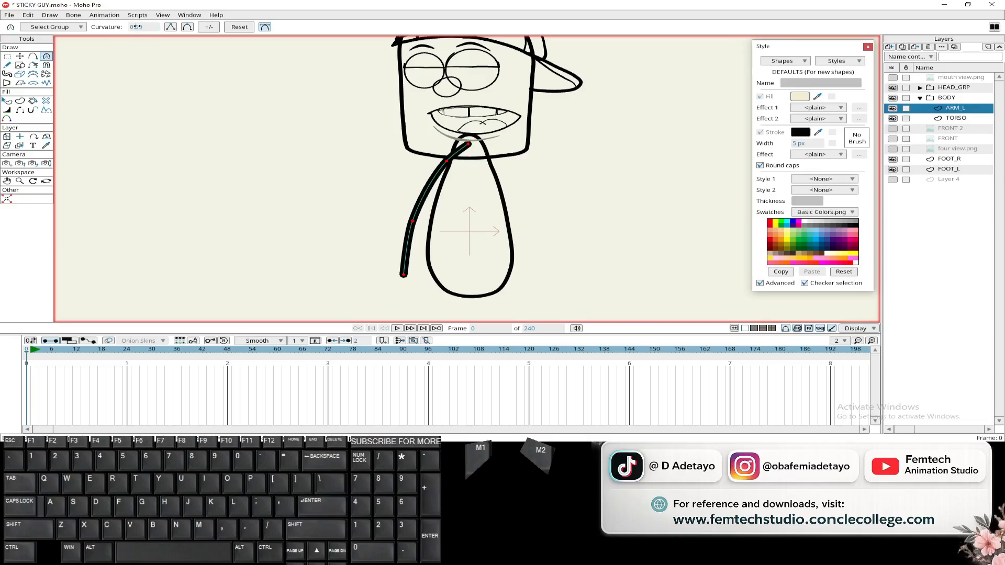
Step: Nudge the arm curve's shoulder point slightly to smooth the bend just below the head
left_click(21, 57)
left_click(247, 171)
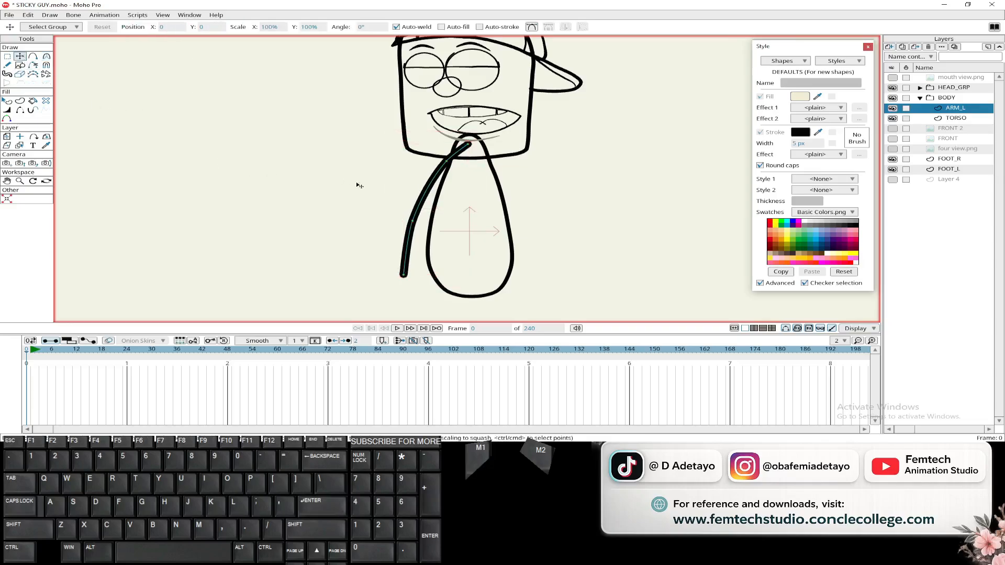
left_click_drag(443, 166, 447, 164)
scroll(354, 177, "down", 5)
mouse_move(355, 177)
left_mouse_down()
mouse_move(371, 168)
mouse_move(355, 187)
mouse_move(344, 175)
mouse_move(370, 172)
left_mouse_up()
scroll(371, 169, "up", 4)
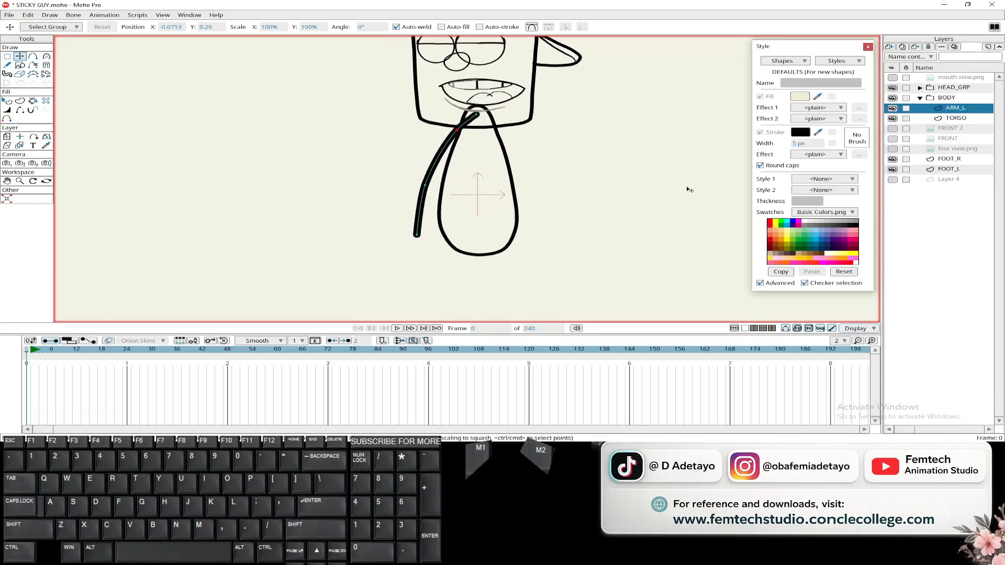
Step: Show the FRONT 2 reference layer and add a vector layer named HAND_L above ARM_L in the BODY group
left_click(893, 128)
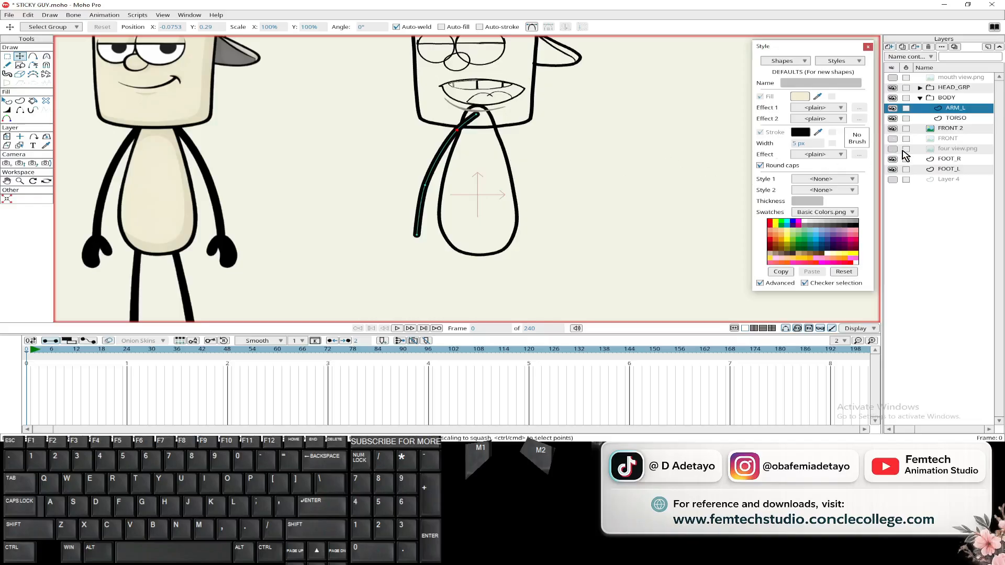
left_click_drag(217, 211, 283, 202)
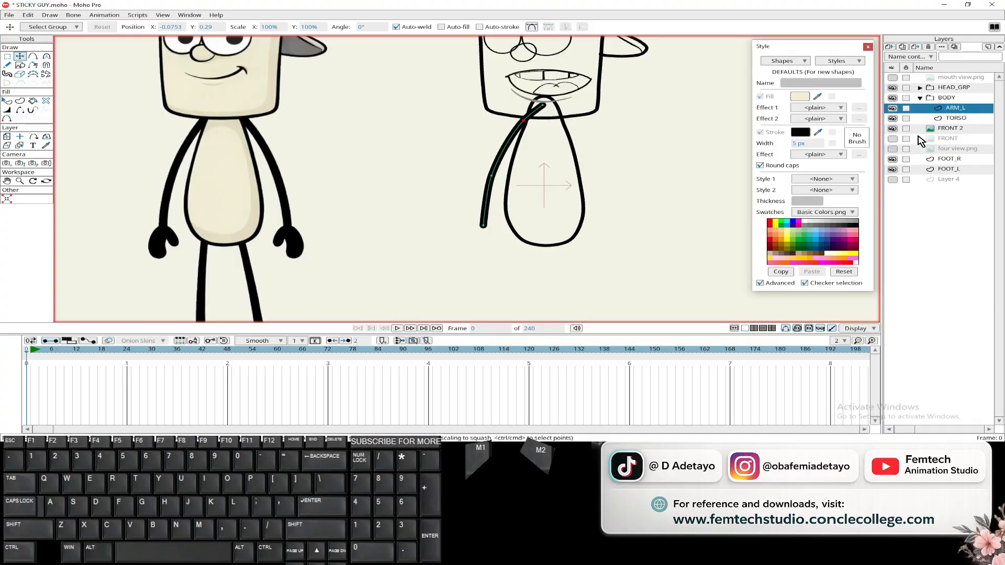
left_click(889, 47)
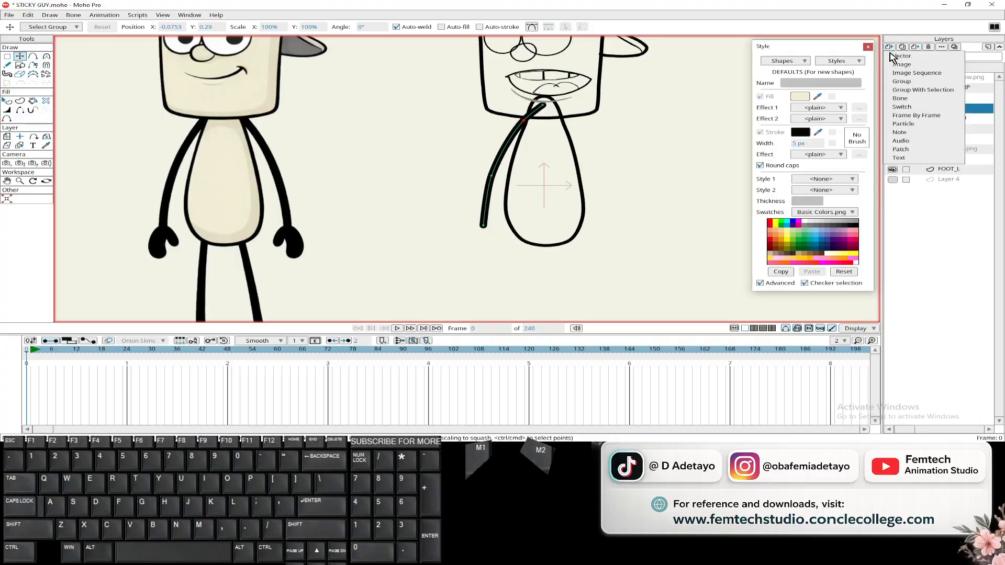
left_click(905, 54)
double_click(956, 107)
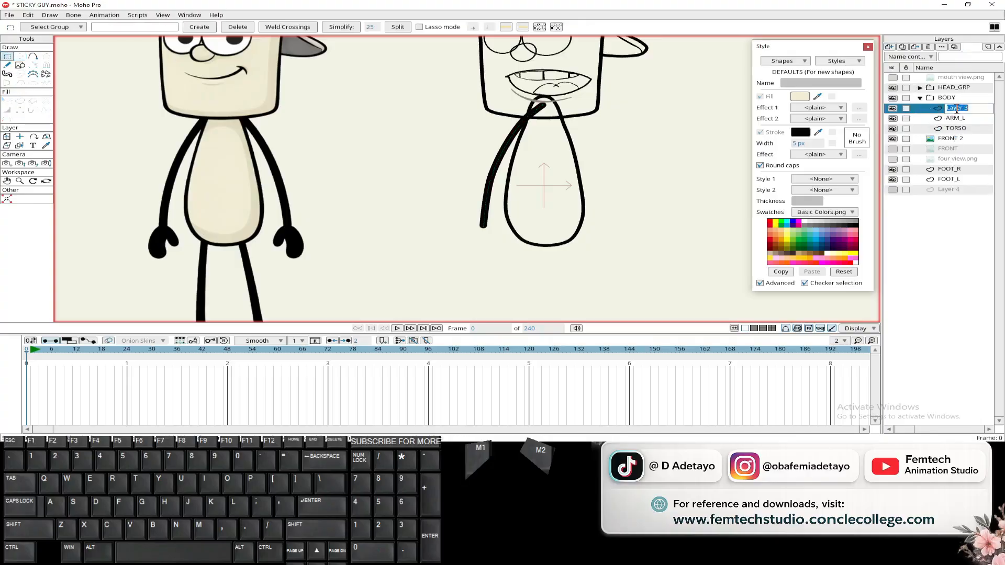
type("HAND_L")
key("Return")
Step: Show the FRONT reference and trace the hand's outer edge with points from the wrist down around the mitten tip
left_click(892, 148)
left_click_drag(474, 226, 482, 198)
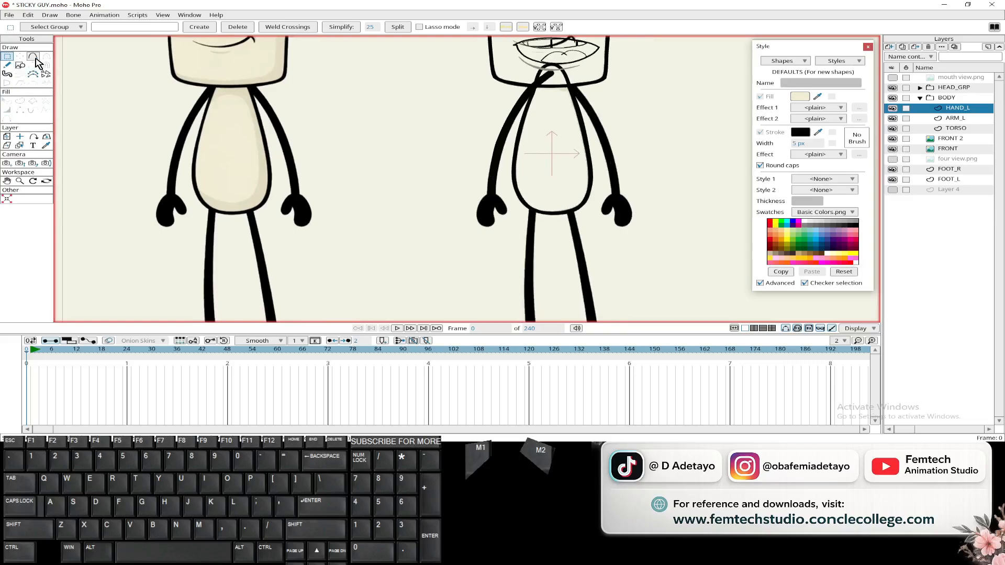
left_click(33, 56)
scroll(484, 186, "up", 5)
left_click(481, 187)
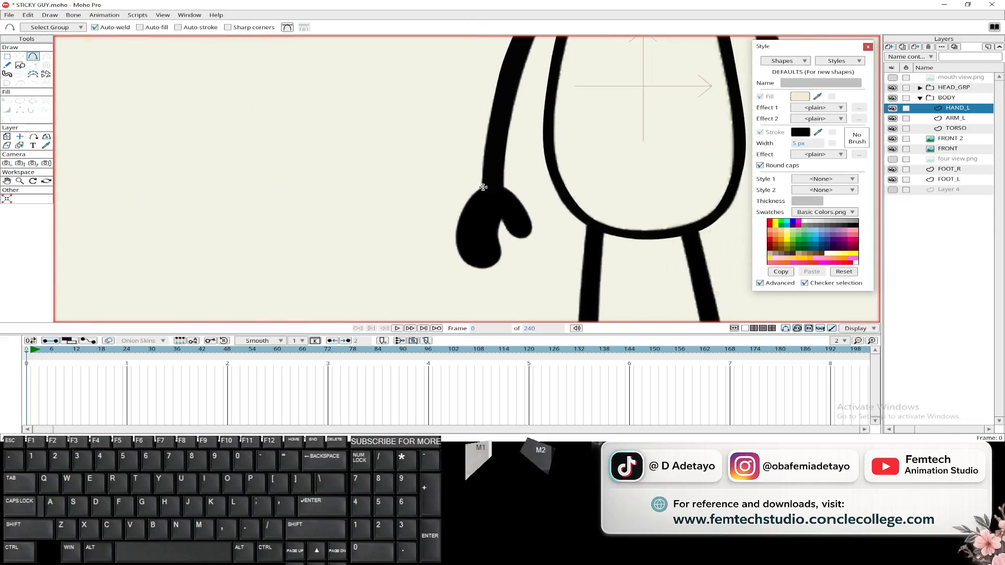
left_click(469, 198)
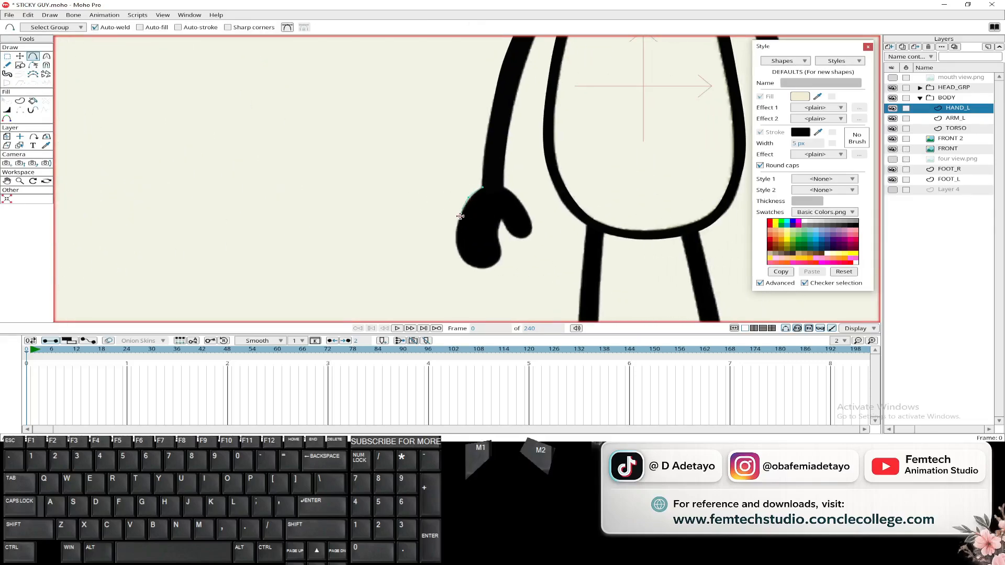
left_click(455, 239)
left_click(472, 268)
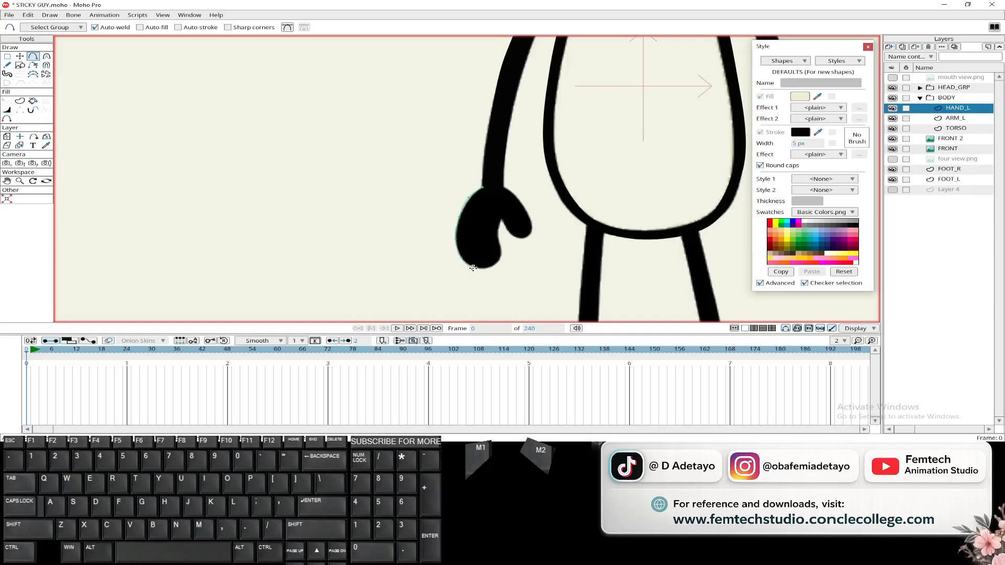
left_click(498, 264)
left_click(499, 260)
left_click(501, 254)
left_click(499, 246)
Step: Trace the thumb notch, thumb and wrist edge with points, closing the hand outline at its starting point
left_click(501, 219)
left_click(505, 230)
left_click(514, 235)
left_click(522, 238)
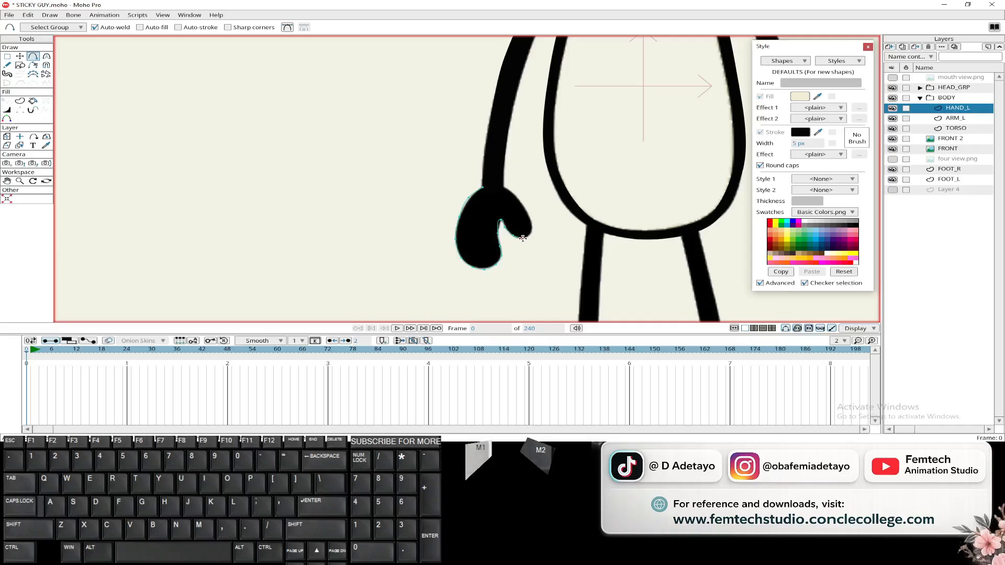
left_click(531, 229)
left_click(531, 223)
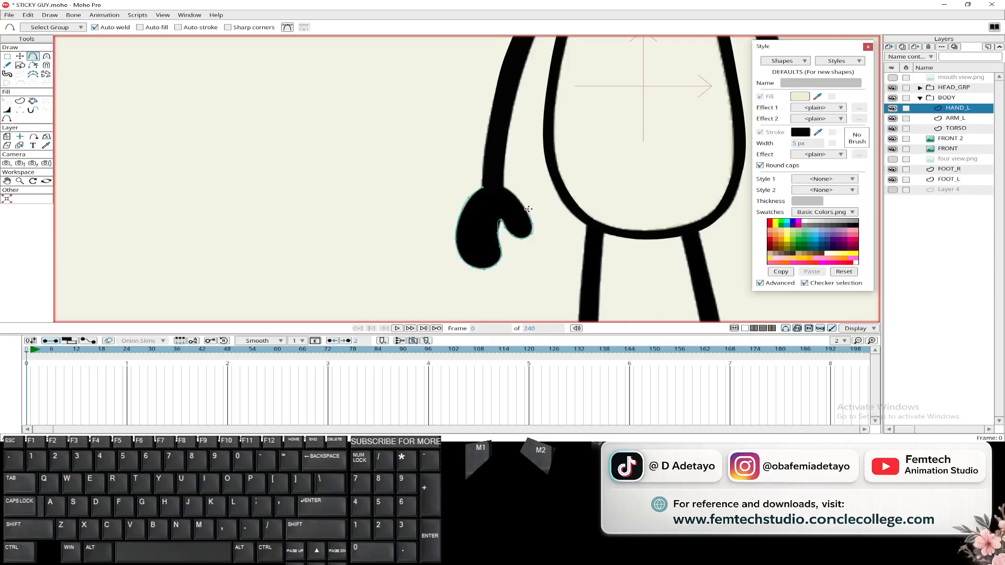
left_click(526, 209)
left_click(502, 184)
left_click(493, 185)
left_click(481, 187)
scroll(368, 168, "down", 2)
scroll(394, 165, "up", 3)
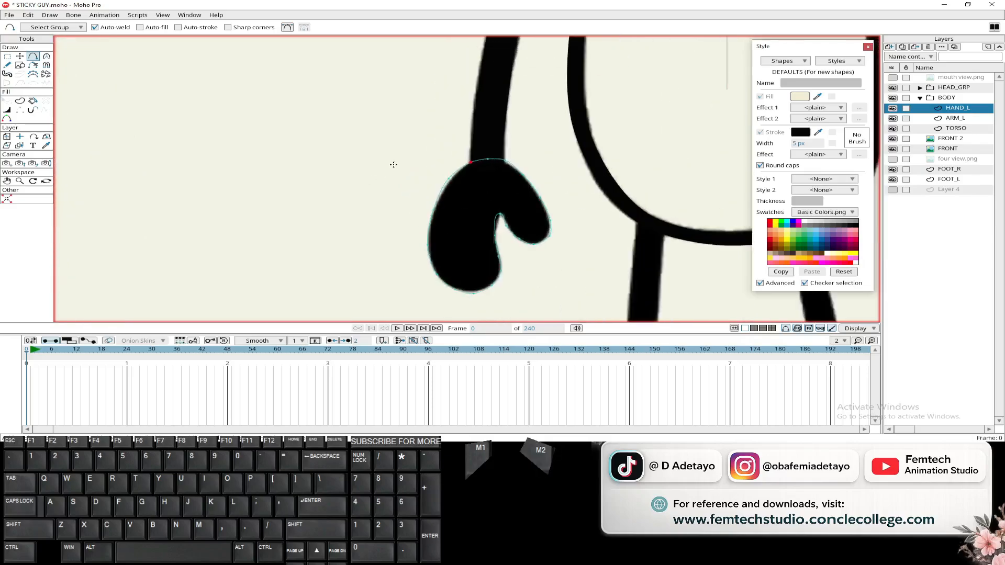
Step: Fine-tune the lowest point of the hand outline and the curvature of the notch between mitten and thumb
left_click(20, 56)
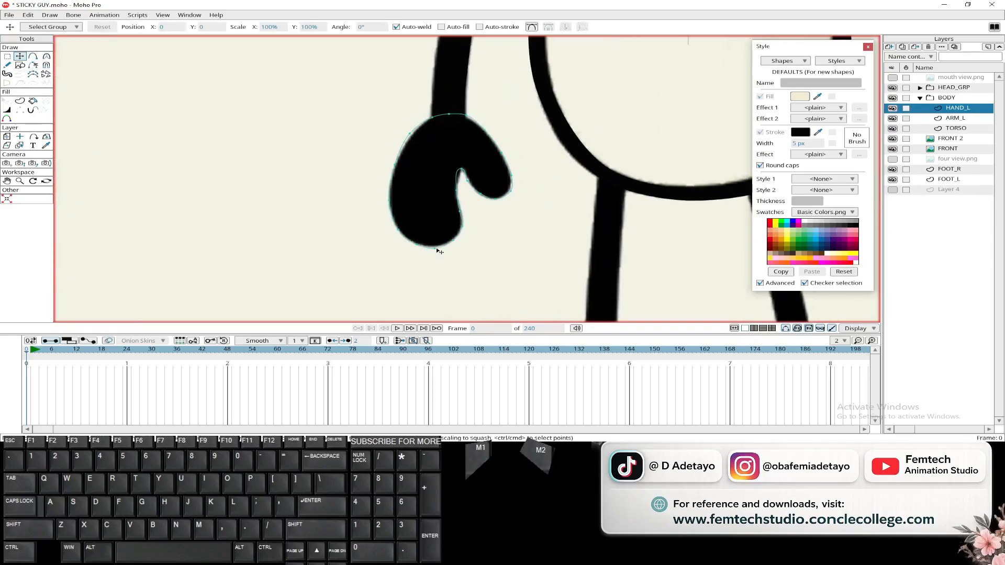
left_click(435, 248)
left_click_drag(438, 250, 457, 189)
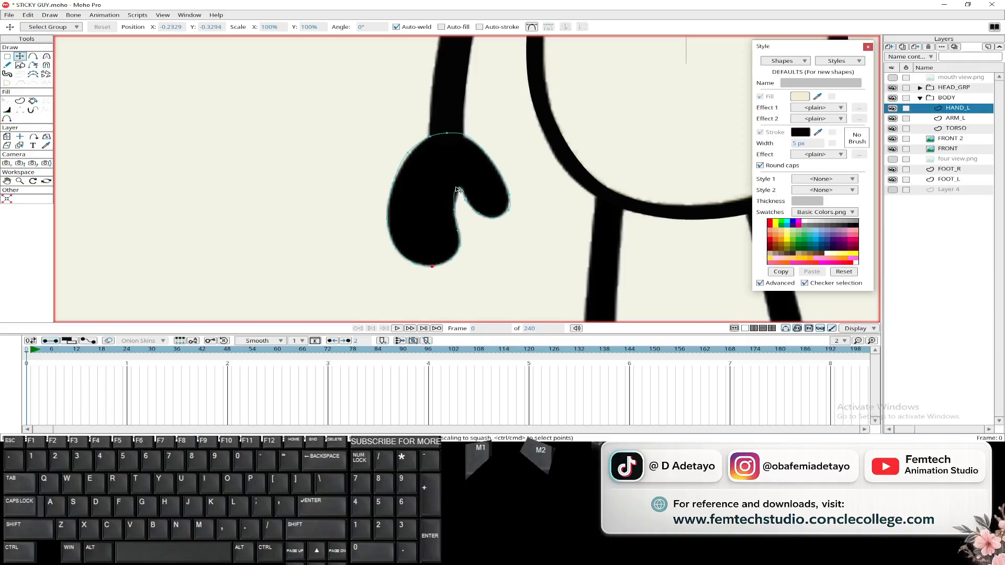
key("c")
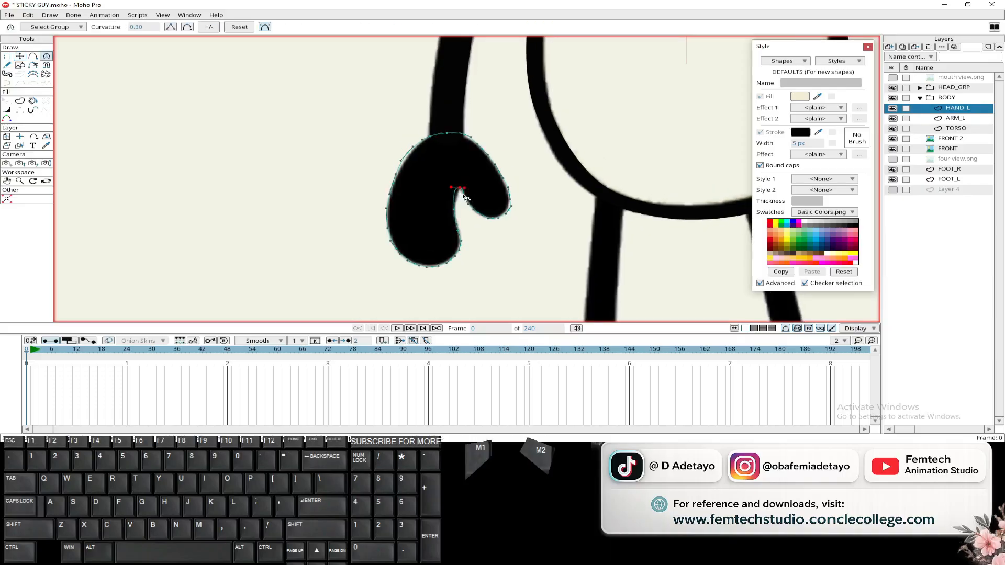
left_click_drag(459, 194, 469, 192)
left_click(466, 196, "alt")
Step: Nudge the hand outline's upper points on both sides of the wrist to match the reference hand
left_click(20, 57)
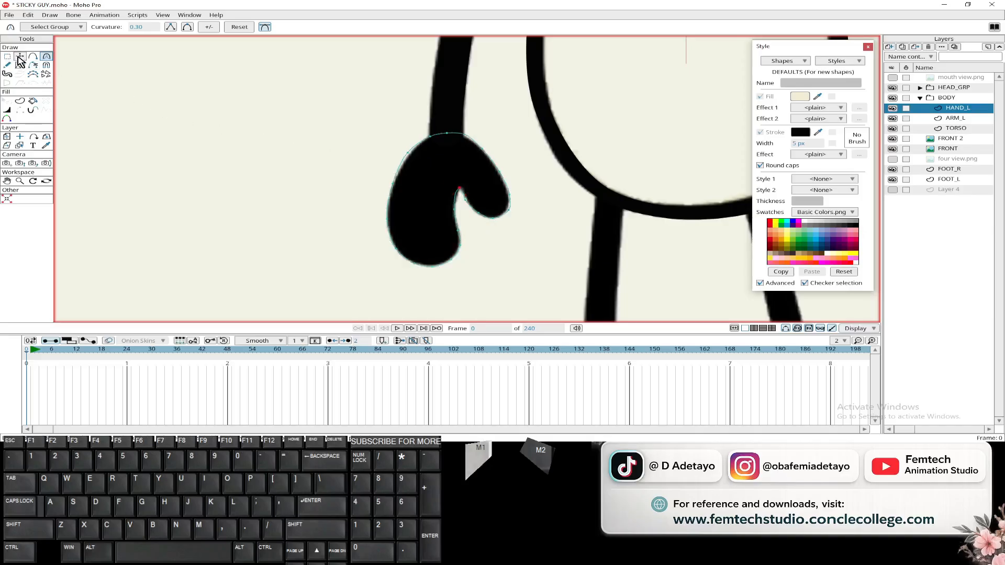
left_click(409, 155)
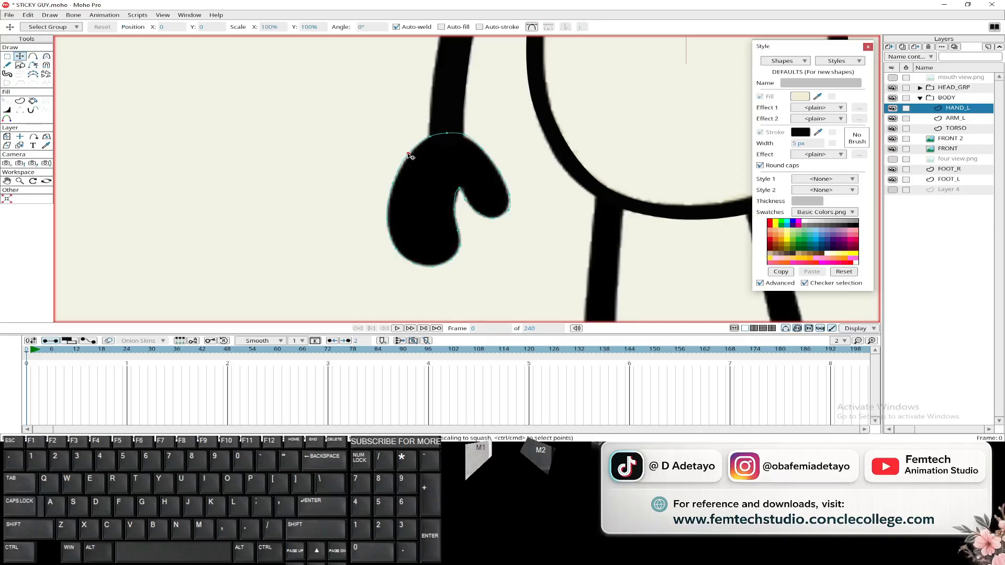
left_click(464, 135)
scroll(454, 147, "down", 1)
left_click_drag(423, 172, 404, 189)
scroll(405, 186, "down", 2)
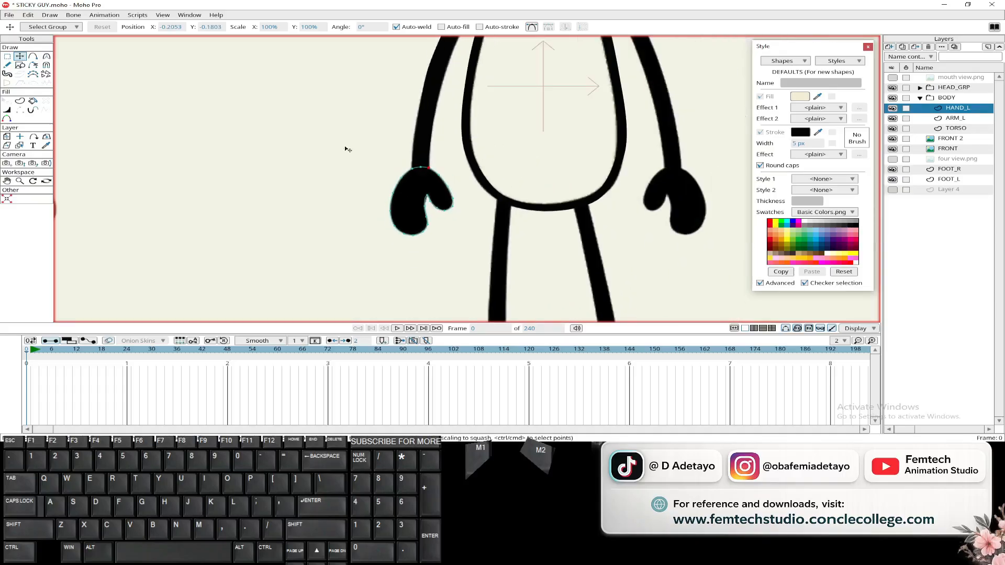
left_click_drag(348, 149, 348, 171)
Step: Hide the FRONT 2 and FRONT reference layers to inspect the hand outline at the end of the arm
left_click(892, 139)
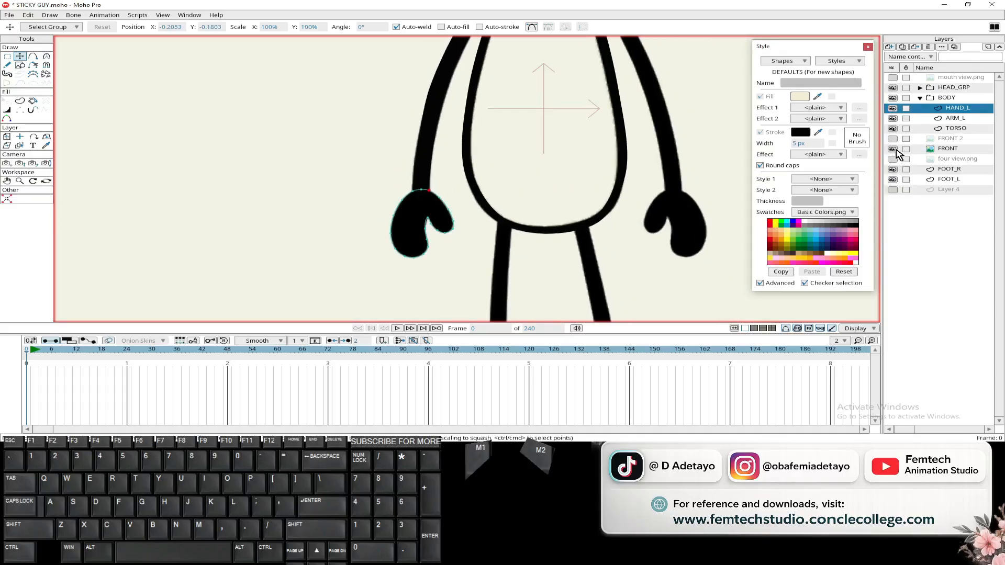
left_click(892, 150)
scroll(418, 188, "down", 2)
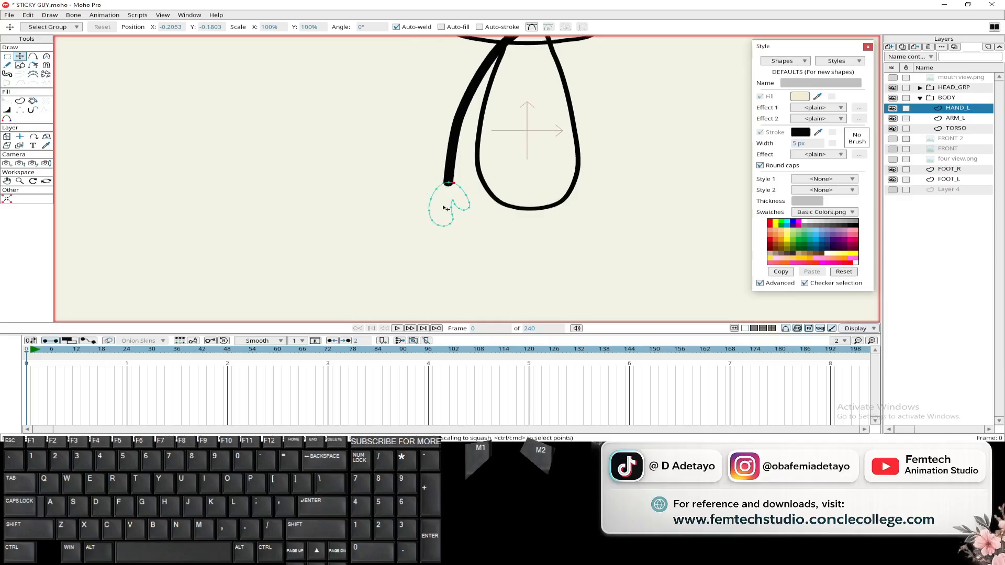
scroll(373, 195, "up", 1)
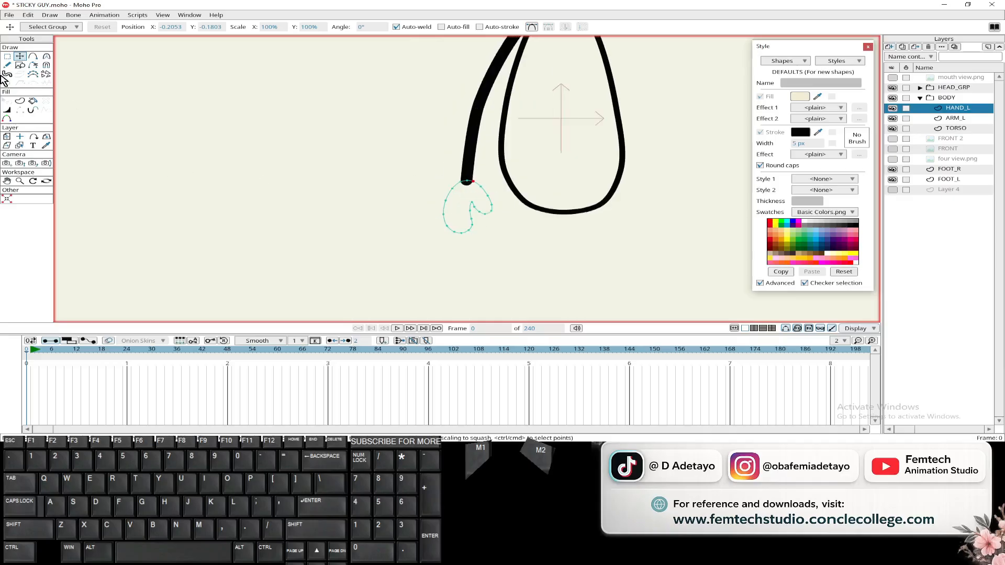
Step: Create a fill-only shape without a stroke from the closed hand outline
left_click(19, 101)
left_click_drag(380, 153, 510, 258)
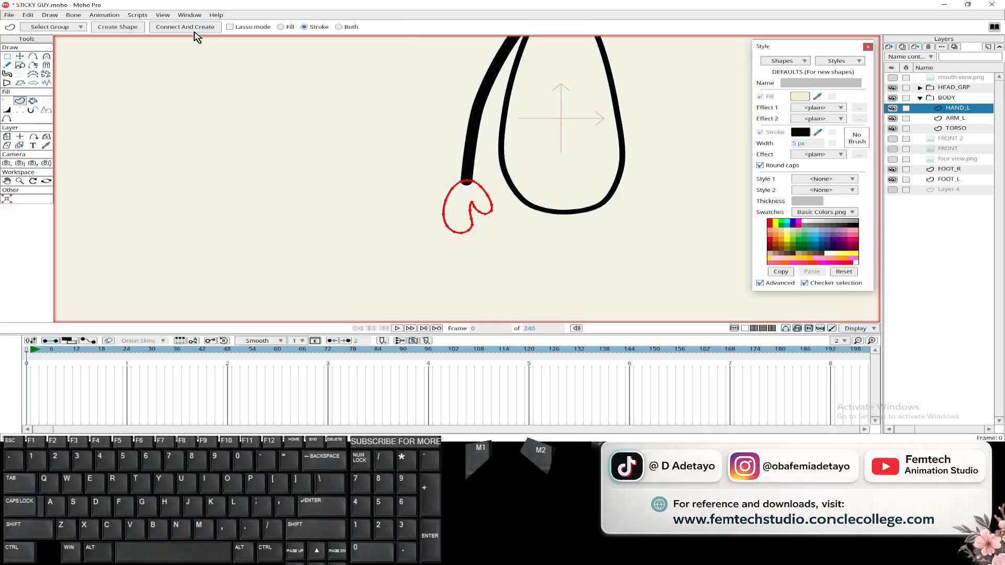
left_click(281, 27)
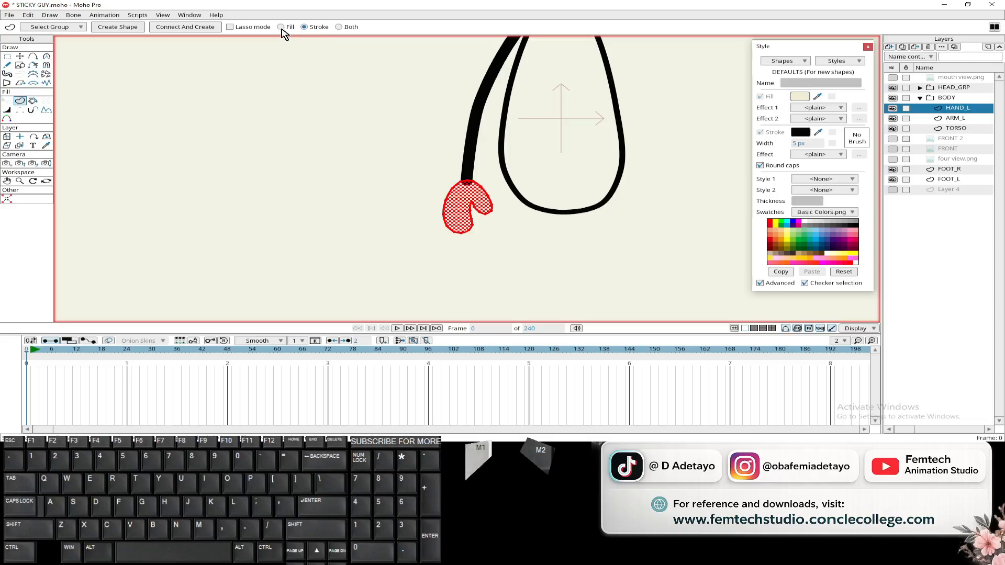
left_click(111, 28)
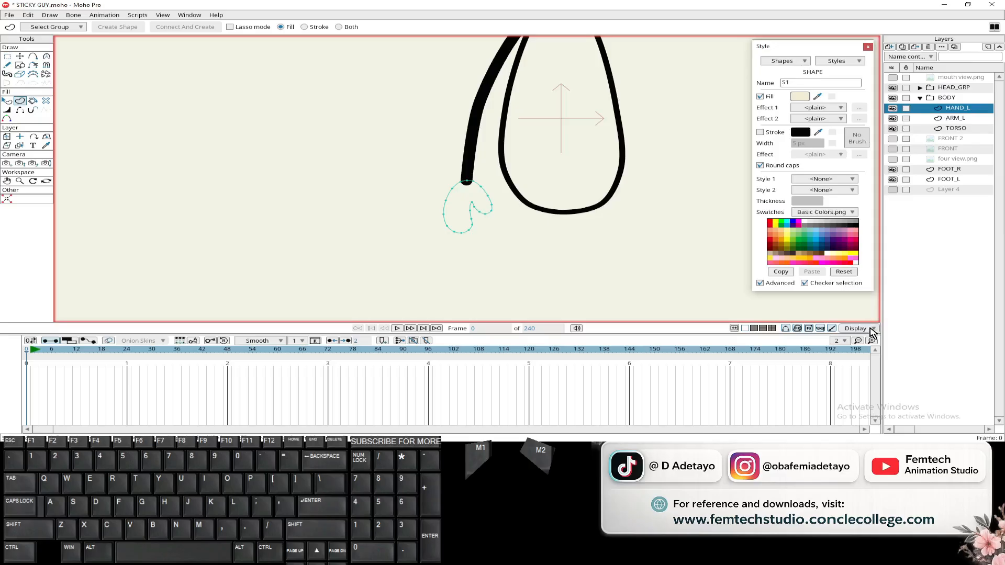
Step: Turn on the display of fills in the canvas so the hand and body colours are drawn
key("q")
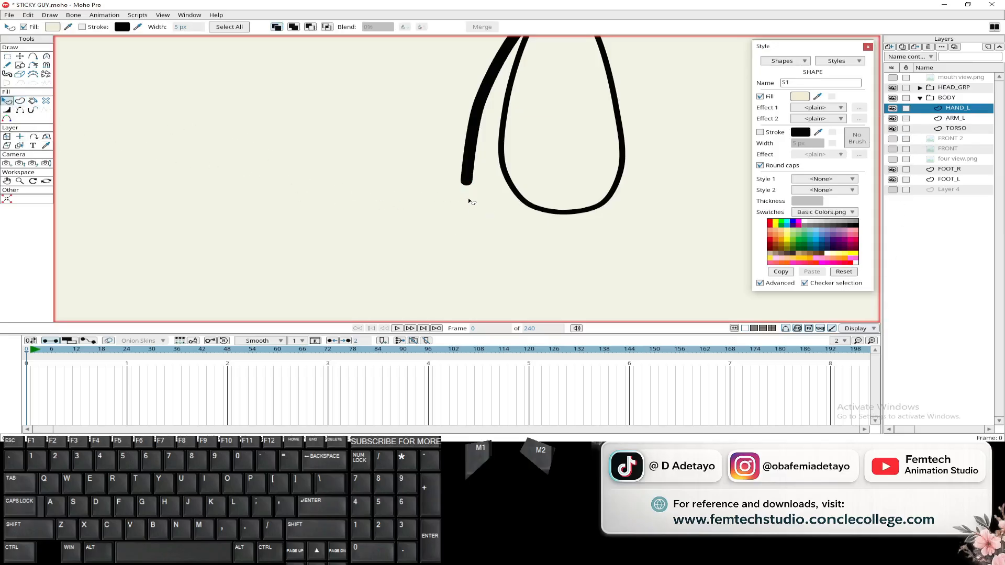
left_click(855, 329)
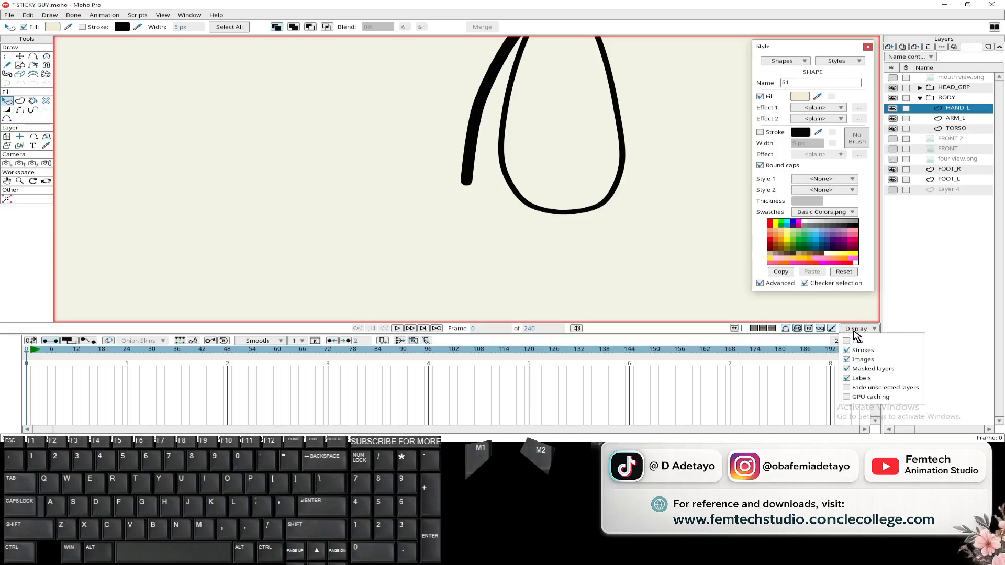
left_click(468, 203)
scroll(437, 181, "down", 3)
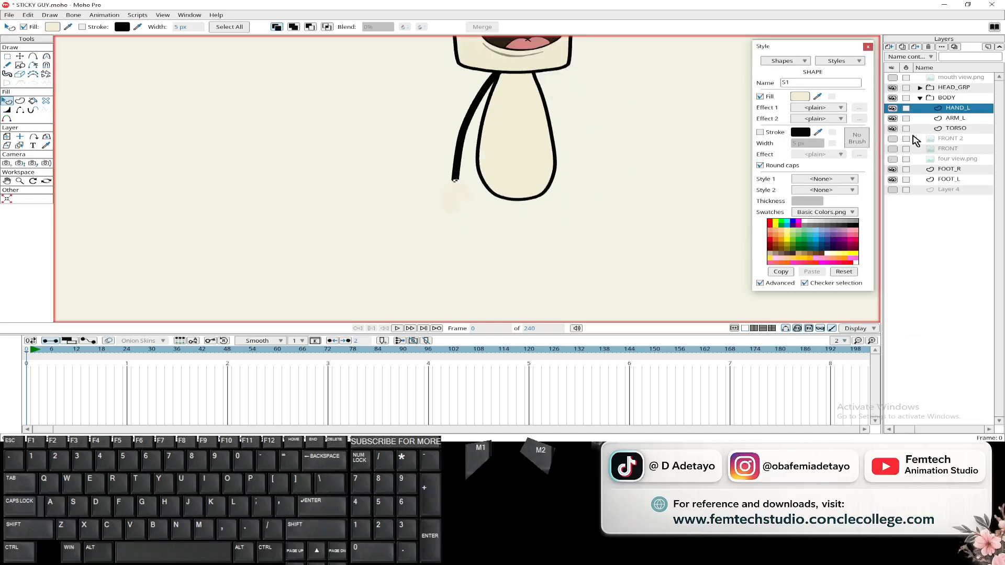
Step: Select the hand shape on HAND_L and set its fill to black sampled from the arm
left_click(944, 129)
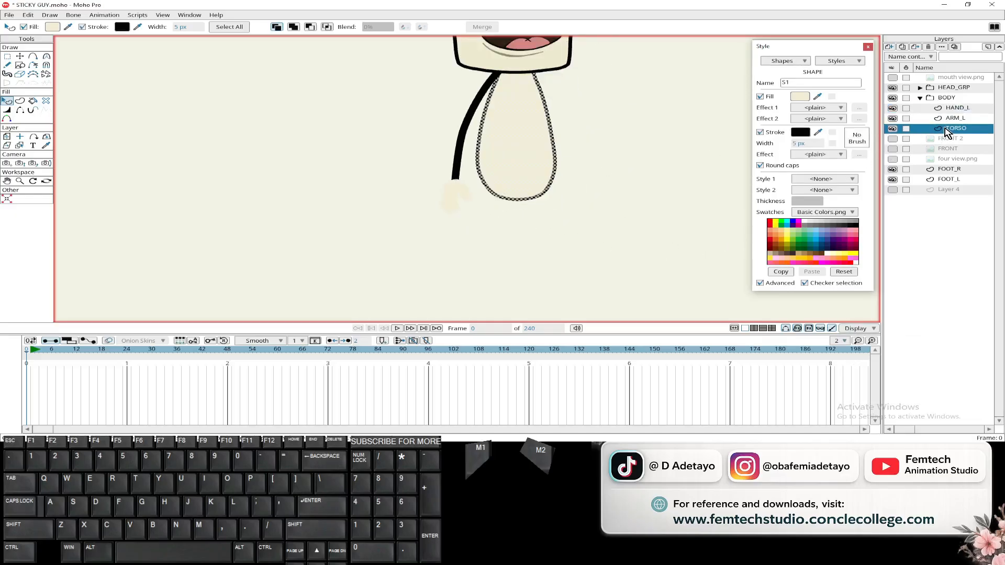
left_click(445, 198)
right_click(454, 196, "alt")
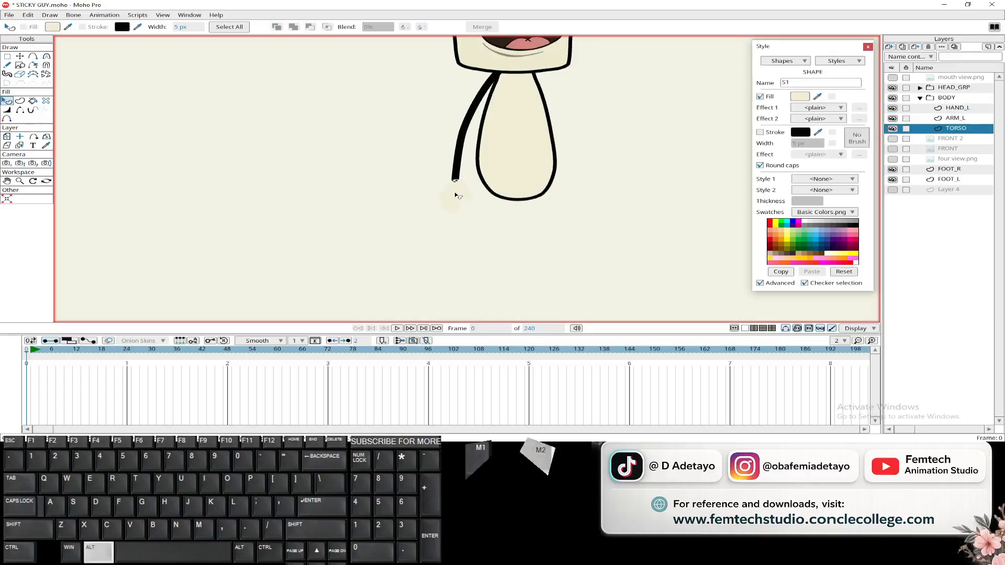
left_click(69, 26)
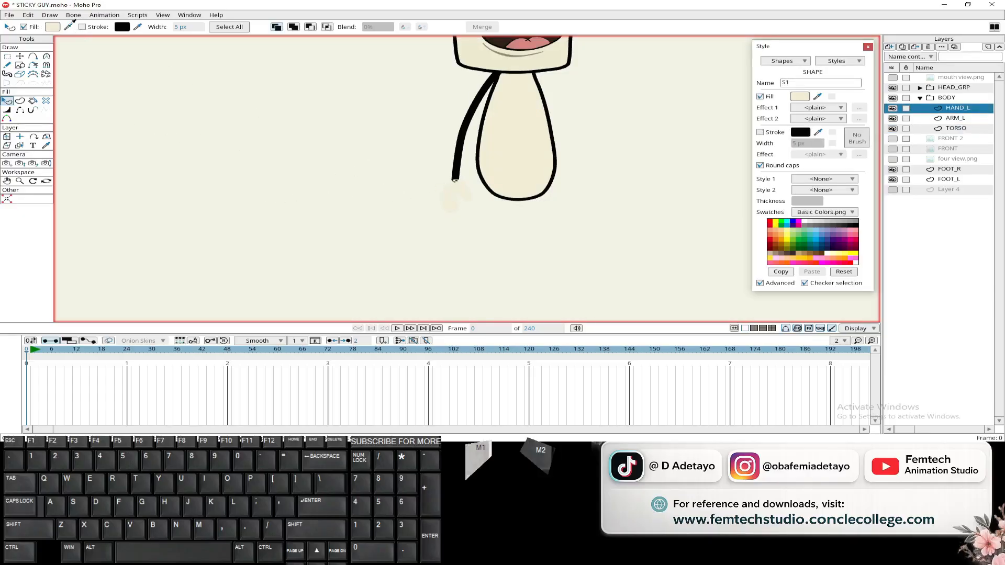
left_click(451, 118)
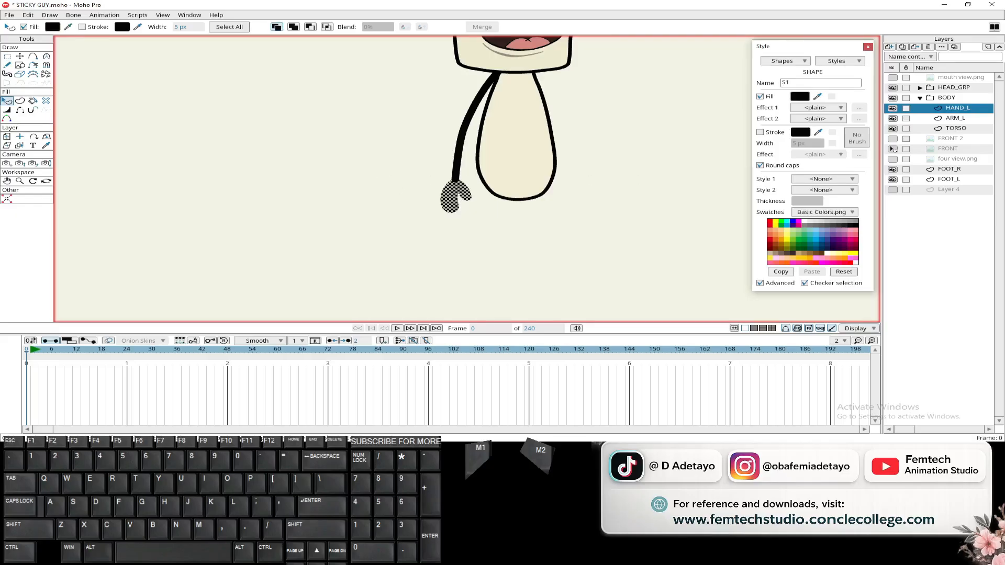
left_click(950, 138)
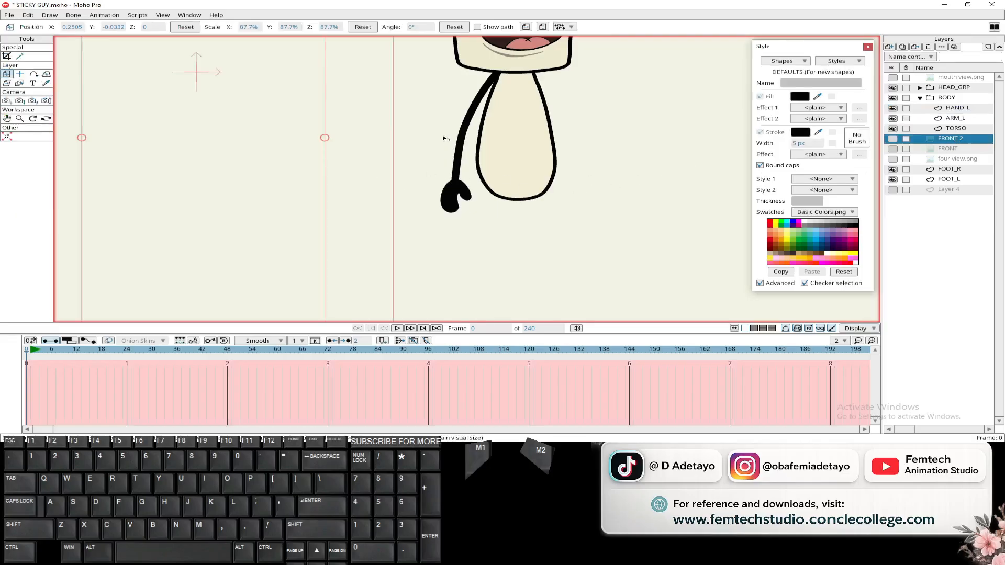
scroll(444, 138, "down", 2)
left_click_drag(444, 138, 434, 166)
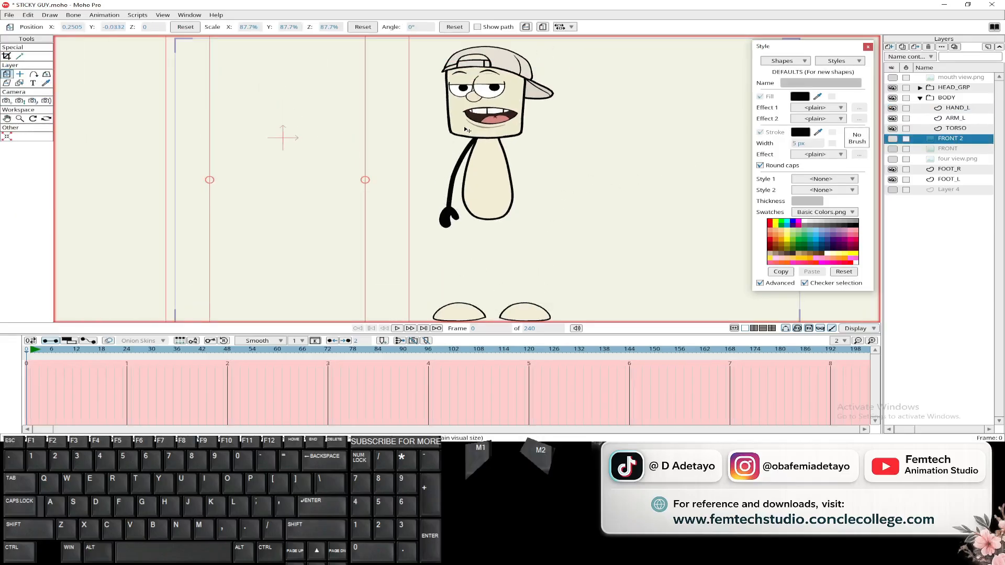
Step: Group the HAND_L and ARM_L layers inside BODY and name the new group HAND_L_GRP
left_click(961, 118)
left_click(961, 109, "shift")
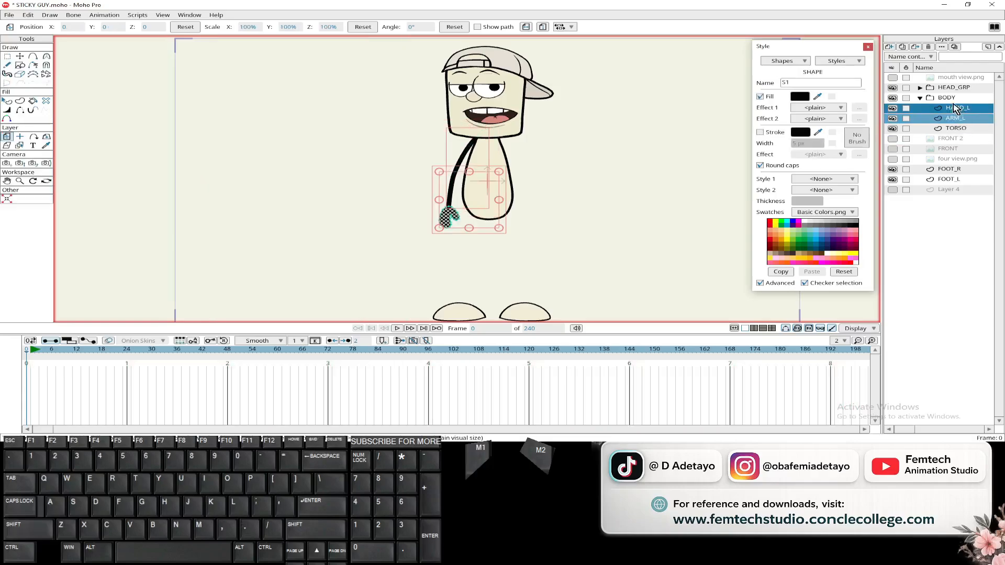
left_click(893, 48)
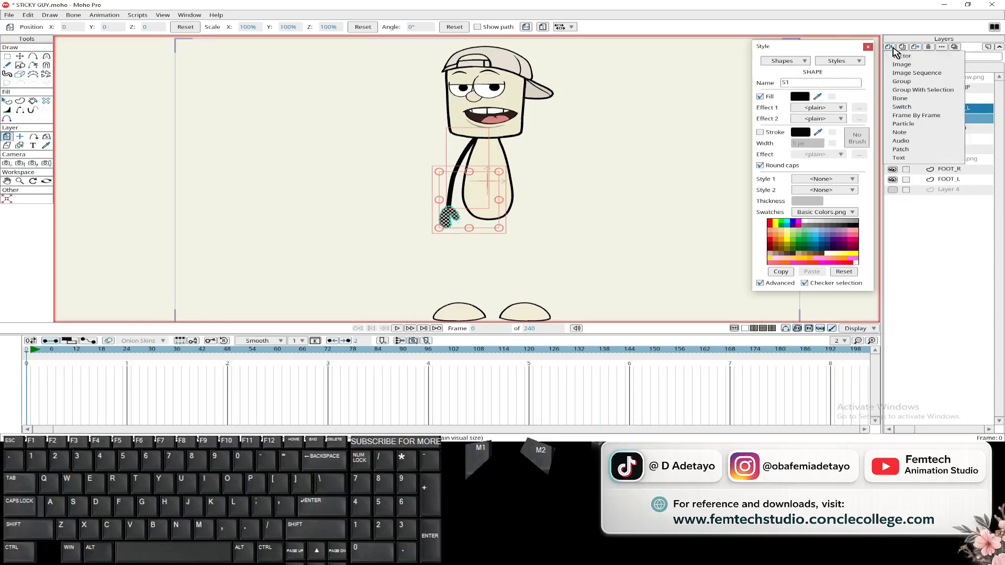
left_click(907, 93)
double_click(960, 108)
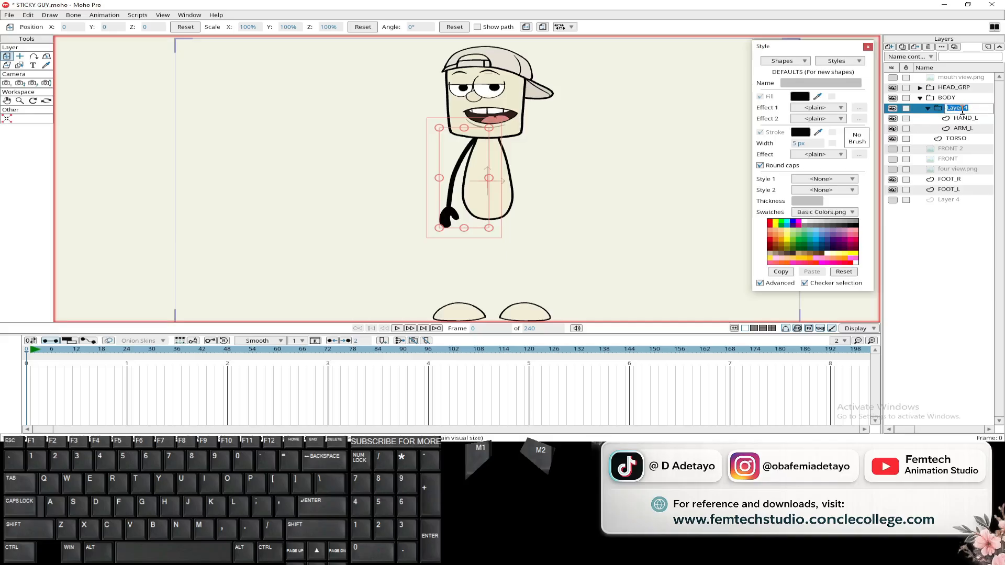
type("HAND_L_GRP")
key("Return")
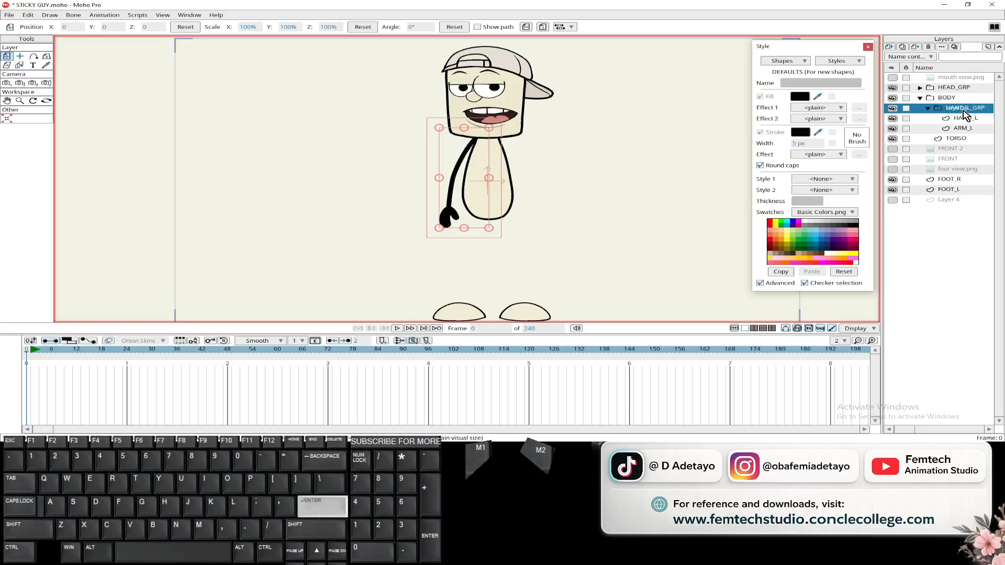
Step: Rename the HAND_L layer as HAND and the ARM_L layer as ARM, and collapse HAND_L_GRP
double_click(963, 118)
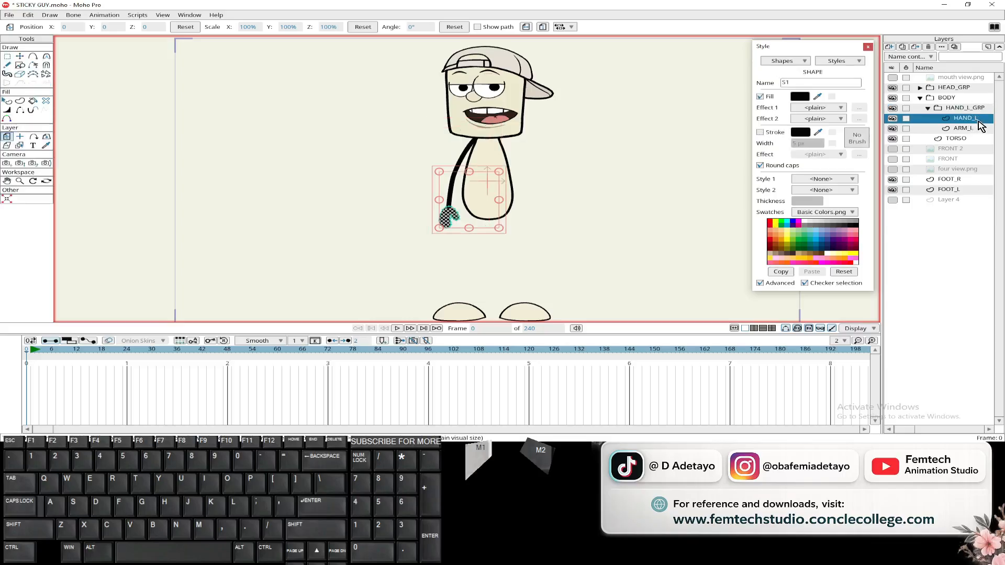
left_click(192, 61)
key("BackSpace")
key("BackSpace")
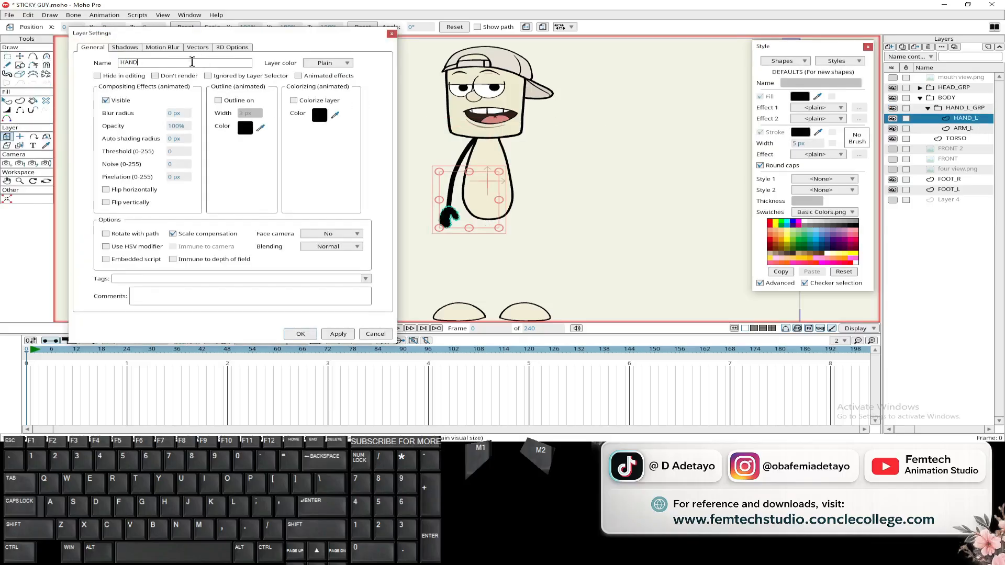
key("Return")
left_click(962, 129)
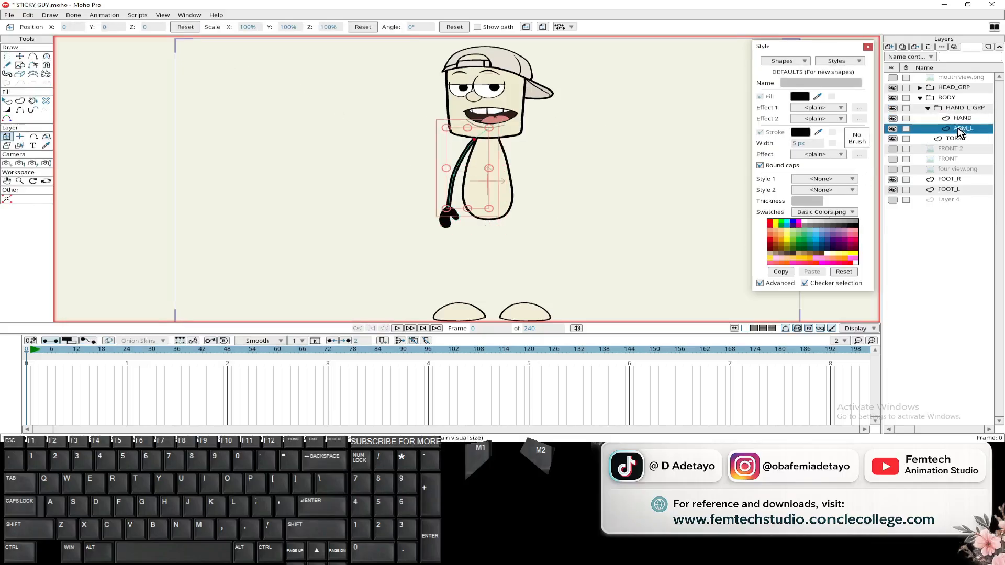
double_click(962, 128)
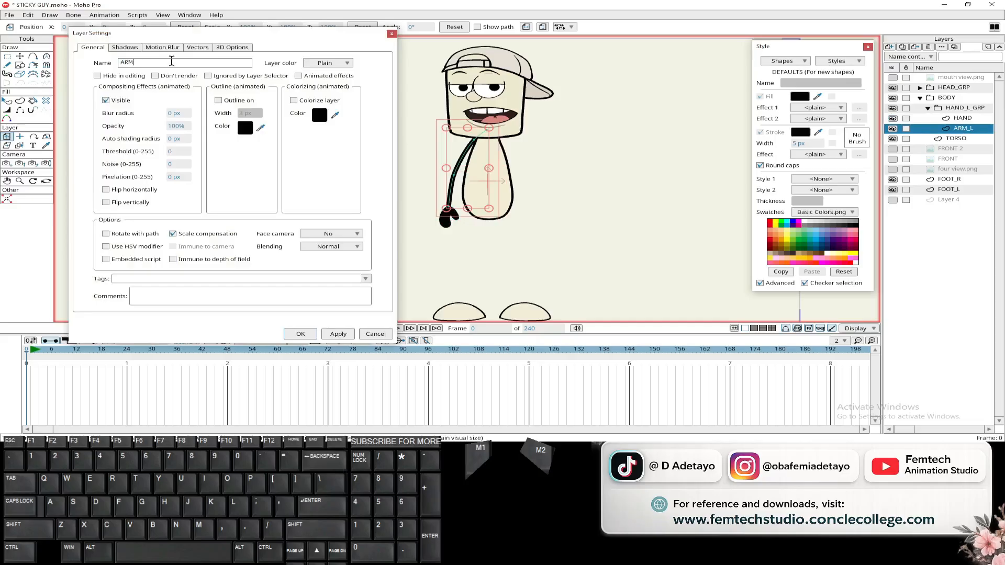
key("Return")
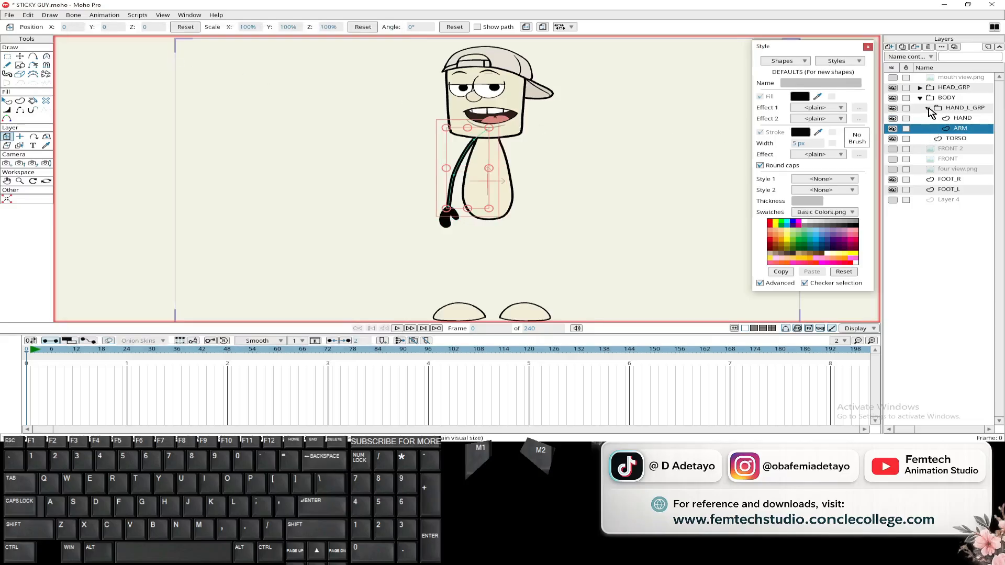
left_click(928, 108)
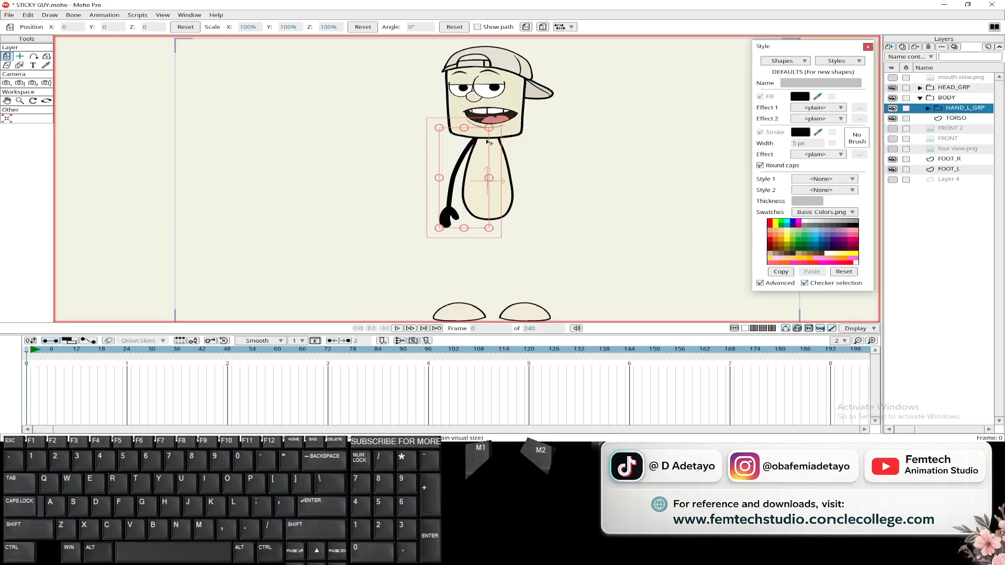
Step: Hide HEAD_GRP and select the ARM layer inside HAND_L_GRP to inspect the arm's upper end against the torso
scroll(487, 137, "up", 3)
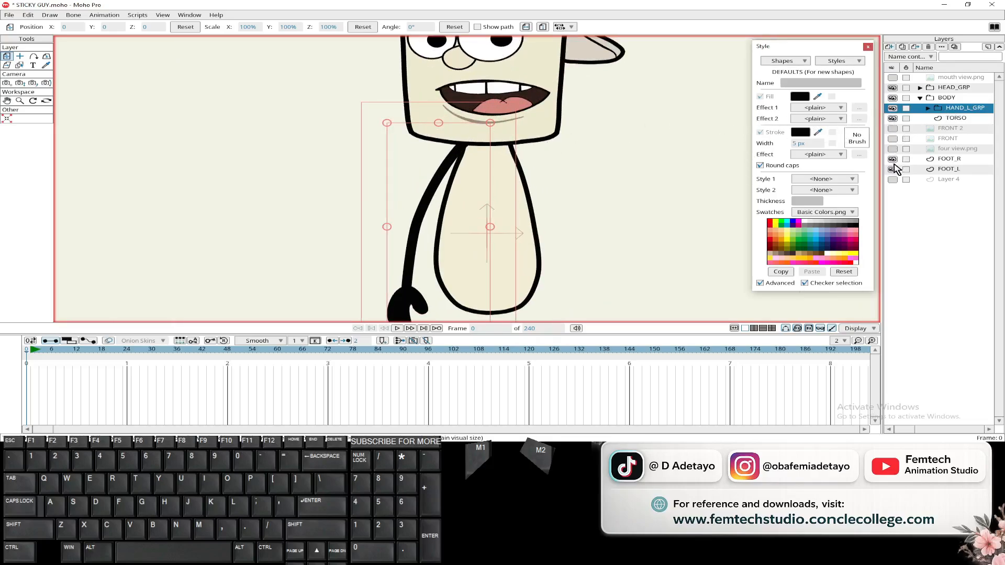
left_click(892, 88)
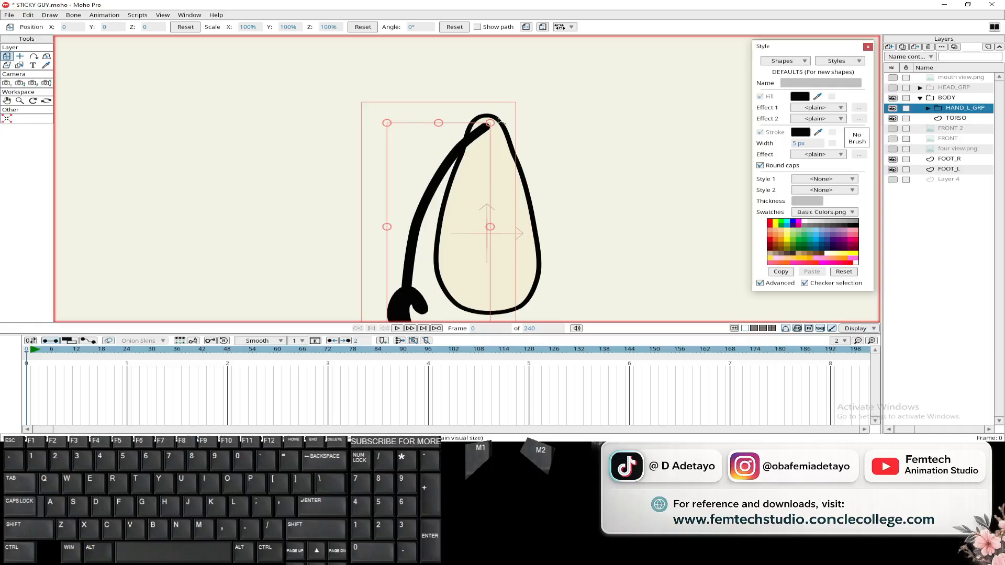
scroll(571, 149, "up", 3)
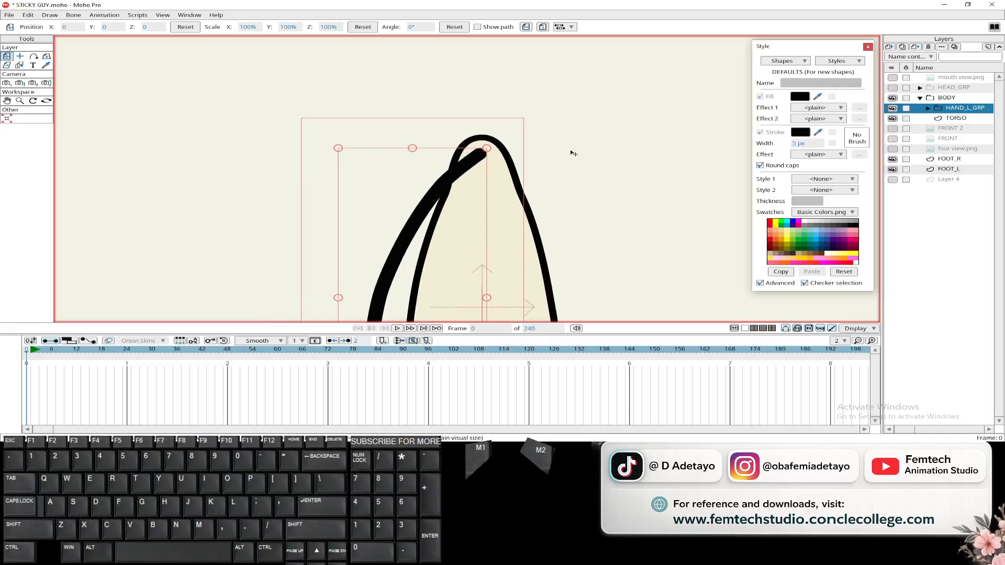
left_click(928, 107)
left_click(957, 128)
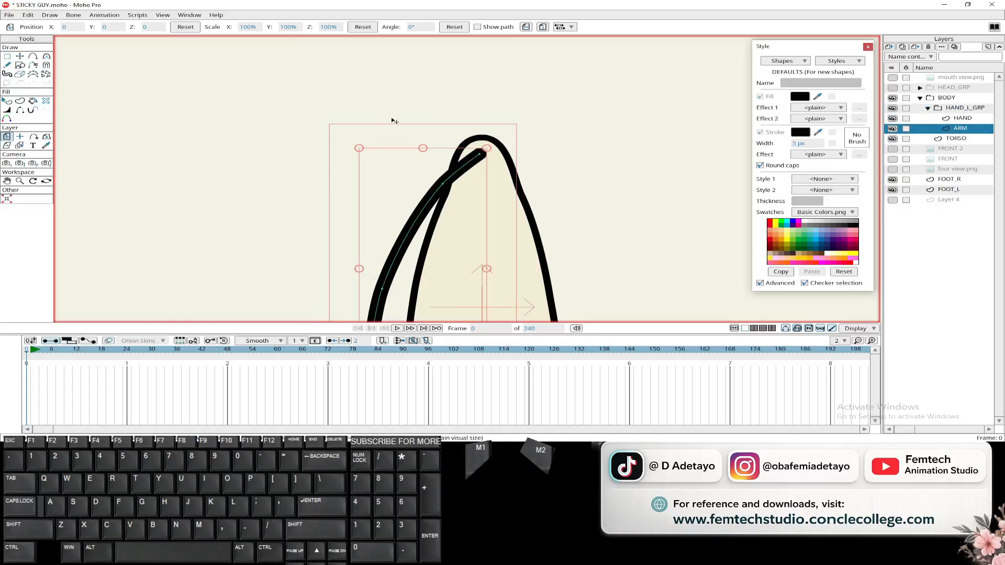
scroll(477, 142, "up", 1)
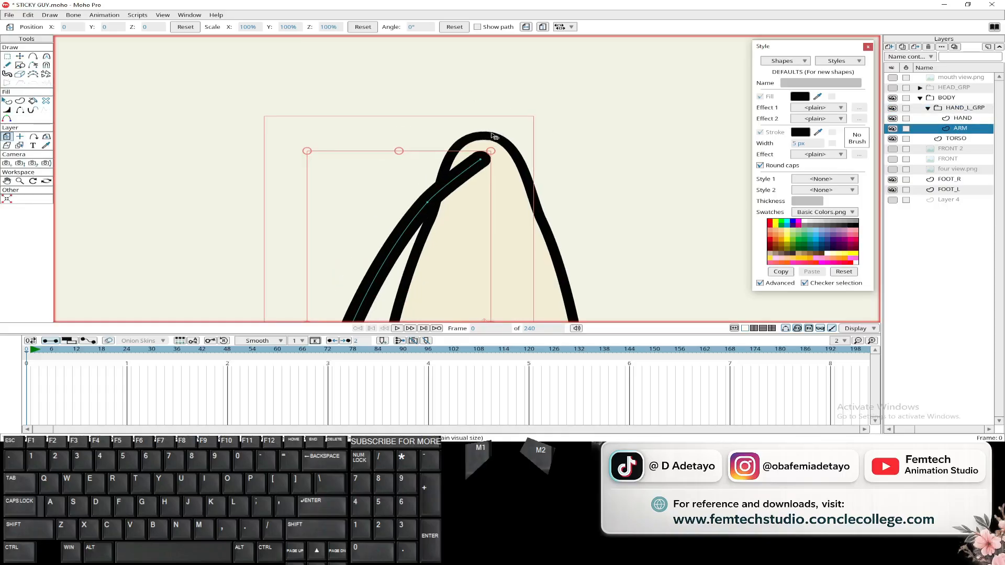
Step: Copy the position of the TORSO layer's top point and move the ARM layer's upper end point onto it
left_click(957, 139)
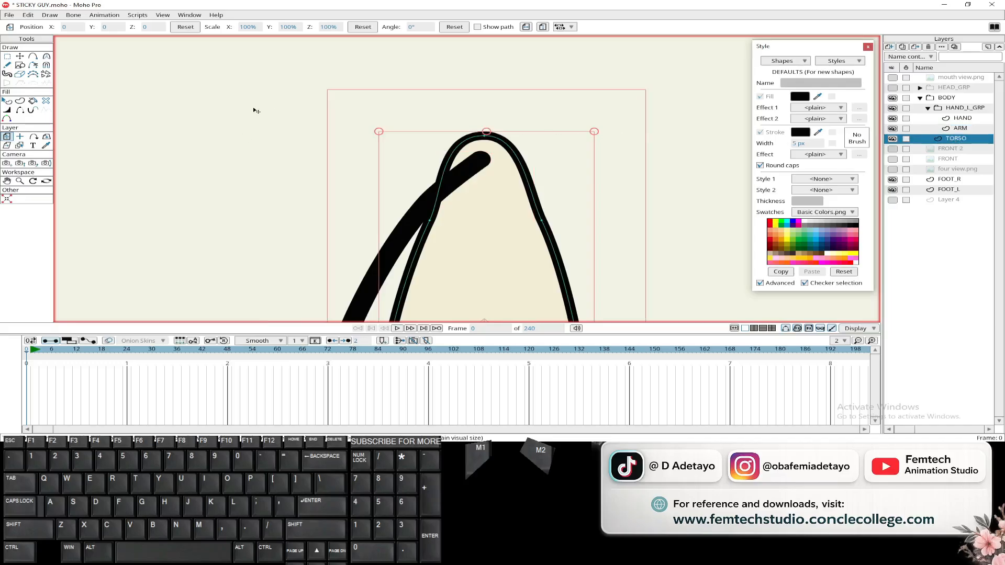
left_click(6, 200)
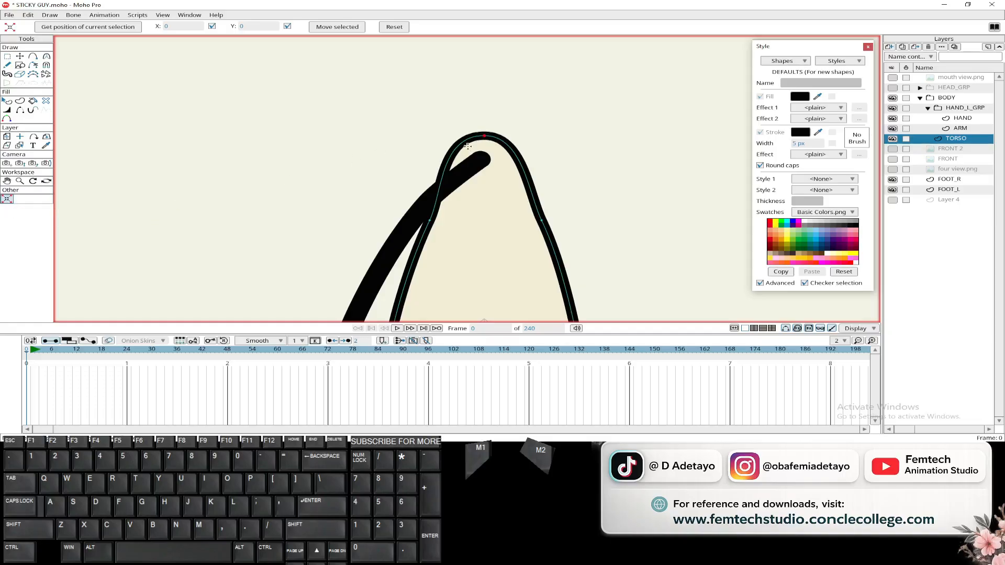
left_click(82, 30)
left_click(960, 130)
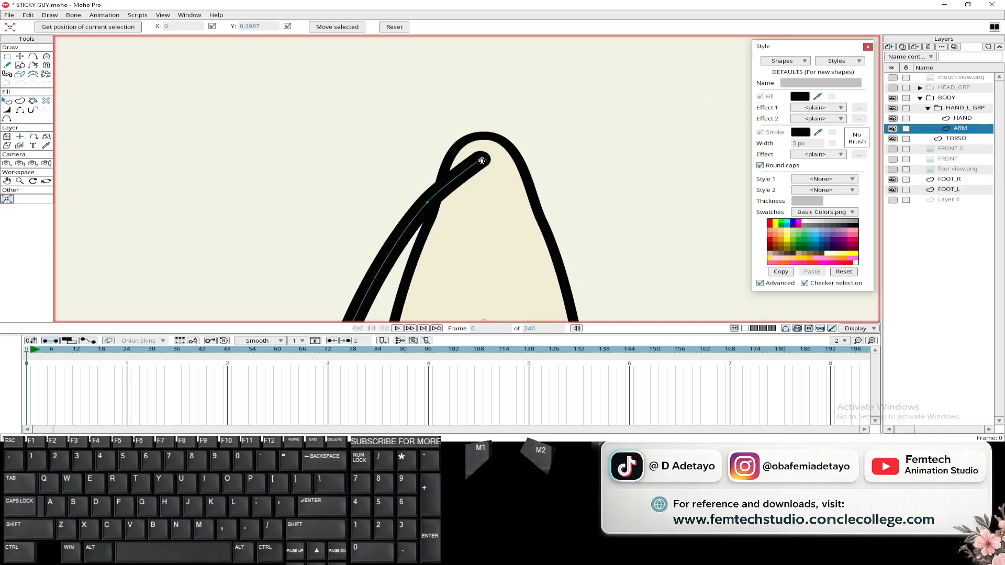
left_click(328, 27)
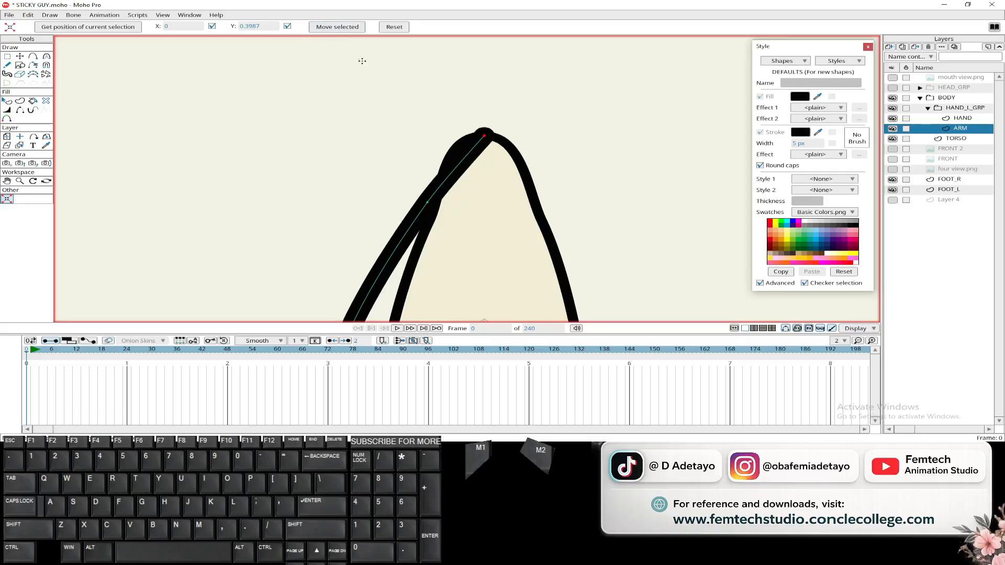
left_click(956, 139)
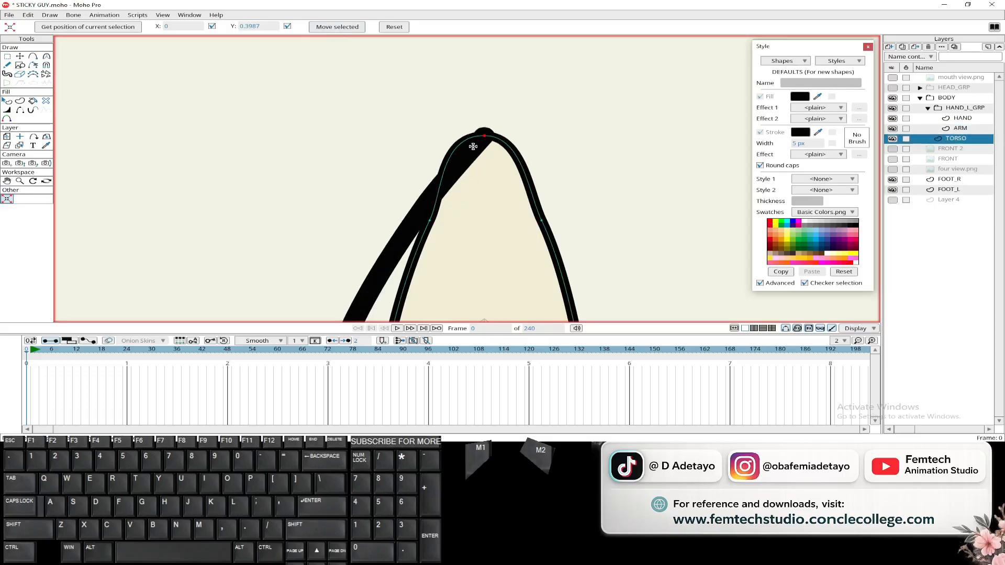
left_click(959, 128)
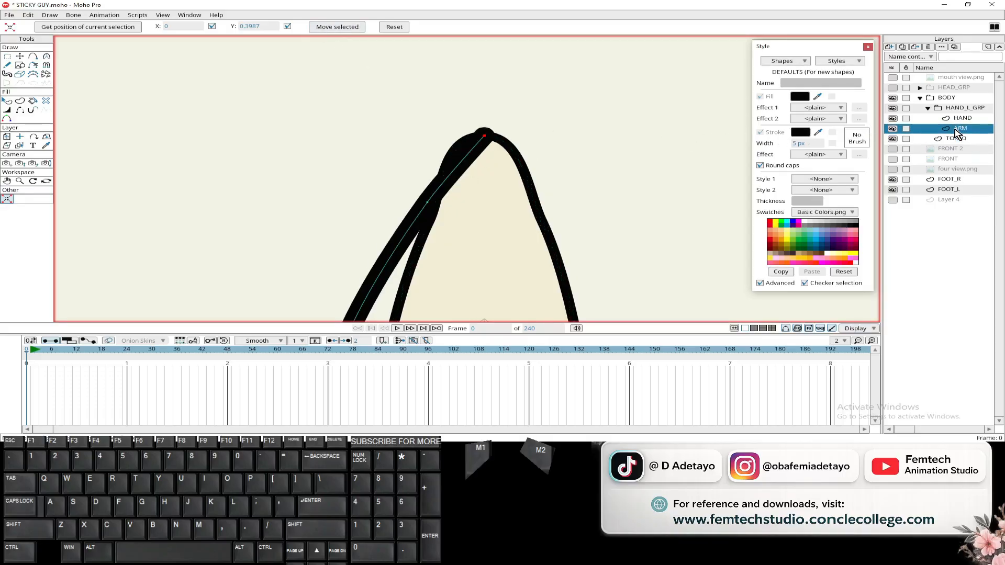
Step: Duplicate the HAND_L_GRP group and rename the copy as HAND_R_GRP
left_click(953, 110)
scroll(513, 157, "down", 3)
left_click_drag(530, 230, 532, 179)
scroll(539, 186, "down", 4)
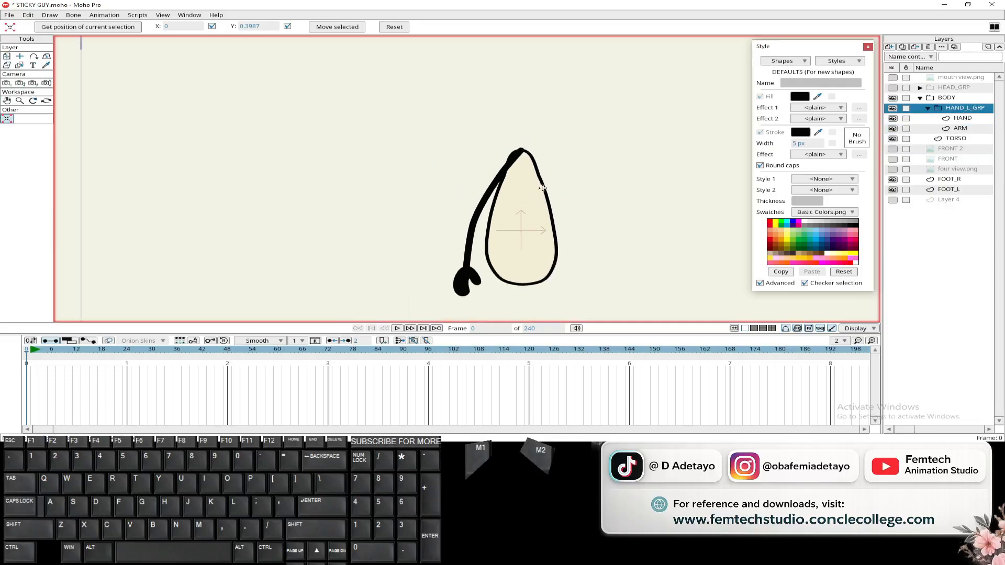
left_click(902, 48)
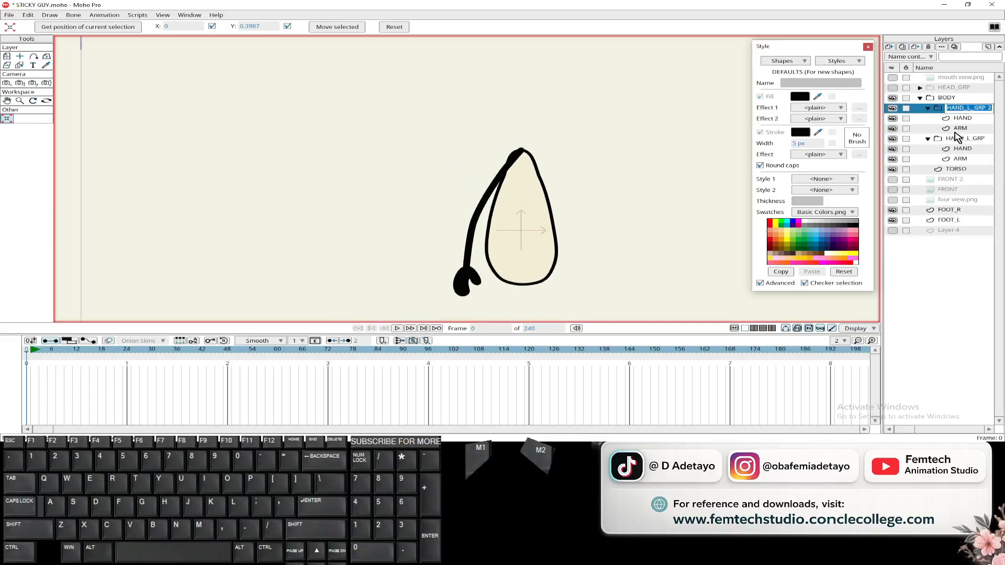
left_click(969, 108)
type("R")
key("Return")
Step: Flip HAND_R_GRP horizontally to form the opposite arm, and make HEAD_GRP visible again
left_click(6, 56)
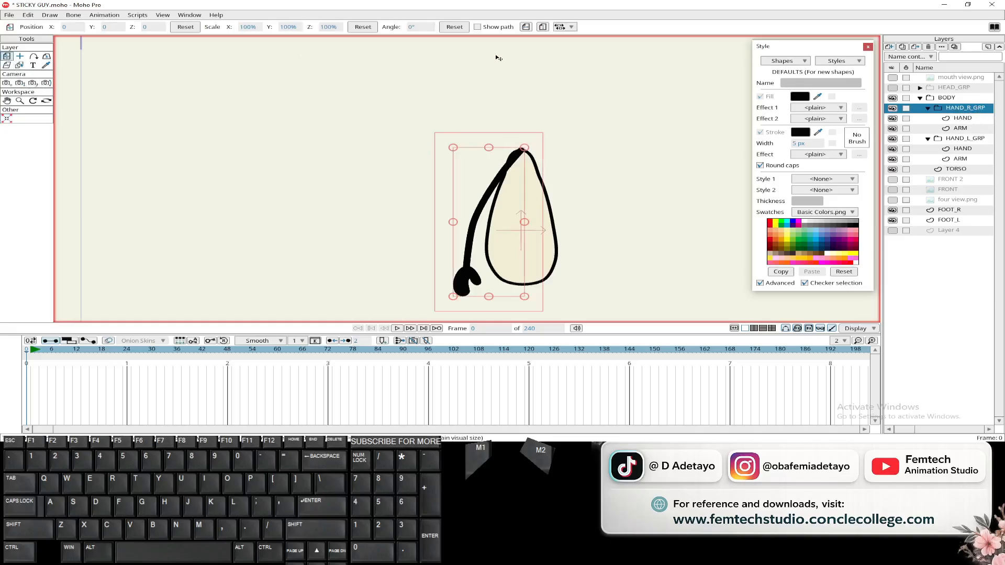
left_click(526, 27)
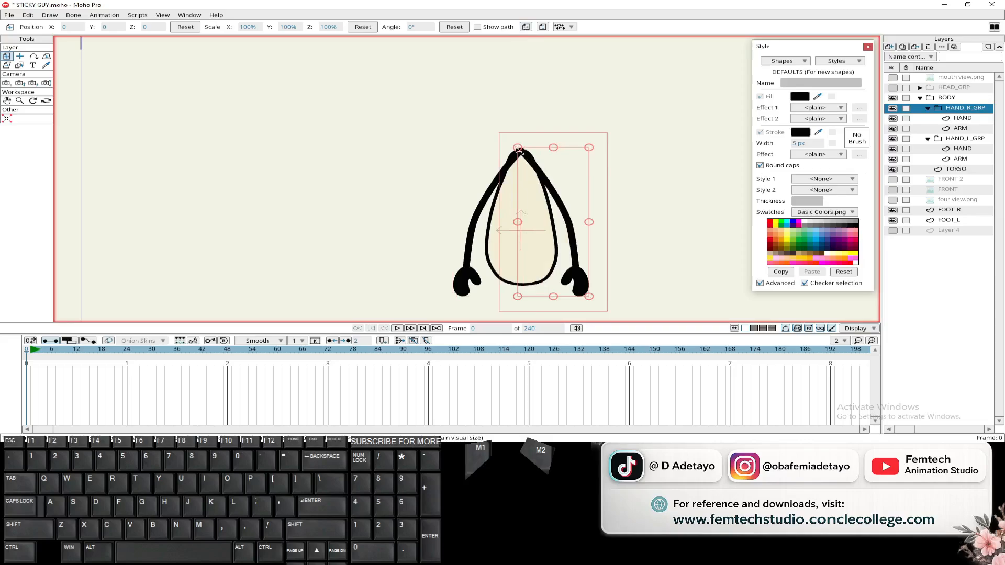
scroll(518, 150, "up", 5)
scroll(528, 144, "down", 6)
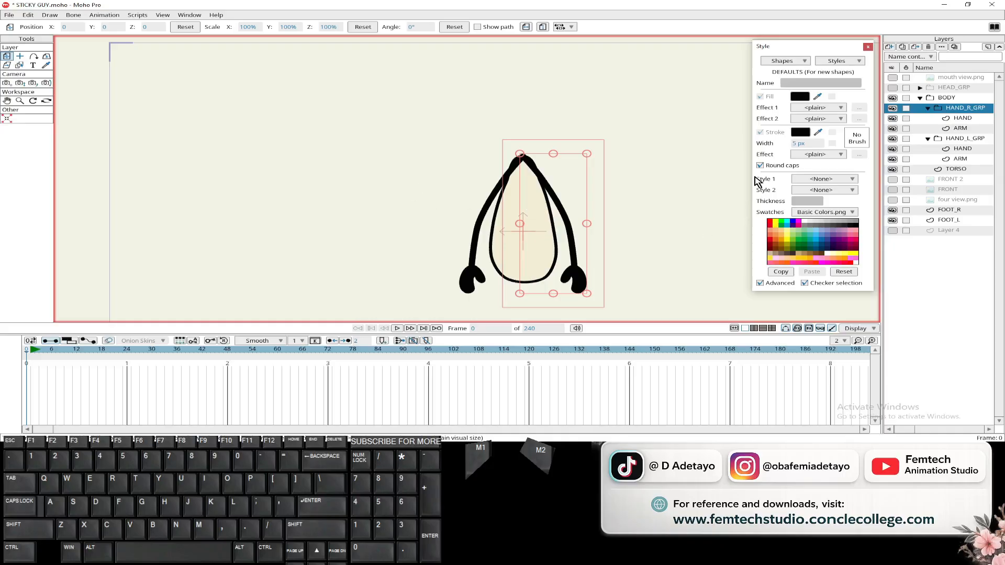
left_click(892, 87)
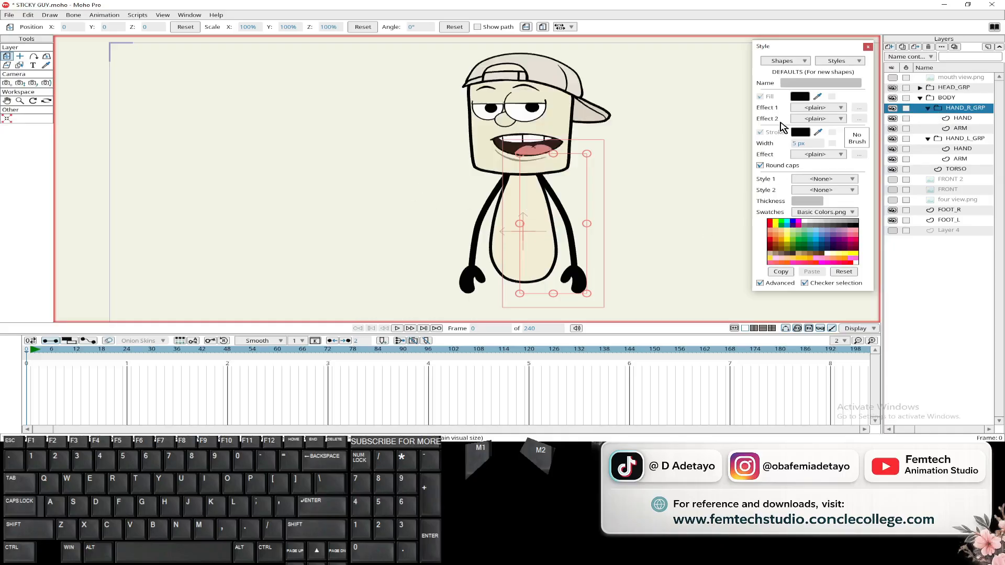
Step: Show the FRONT 2 and FRONT reference layers around the legs and feet
scroll(575, 157, "down", 5)
left_click_drag(667, 179, 626, 126)
scroll(597, 182, "up", 4)
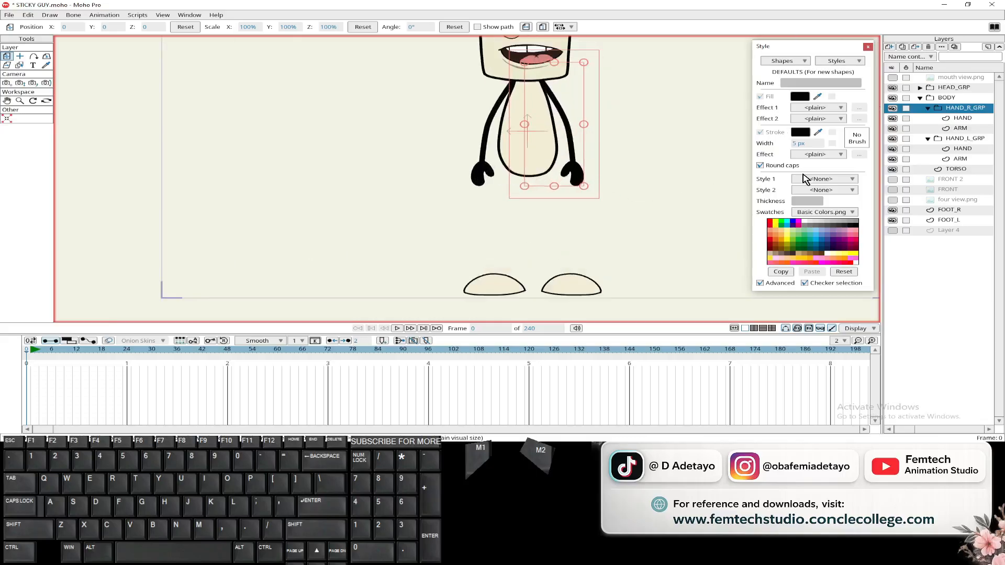
left_click(892, 179)
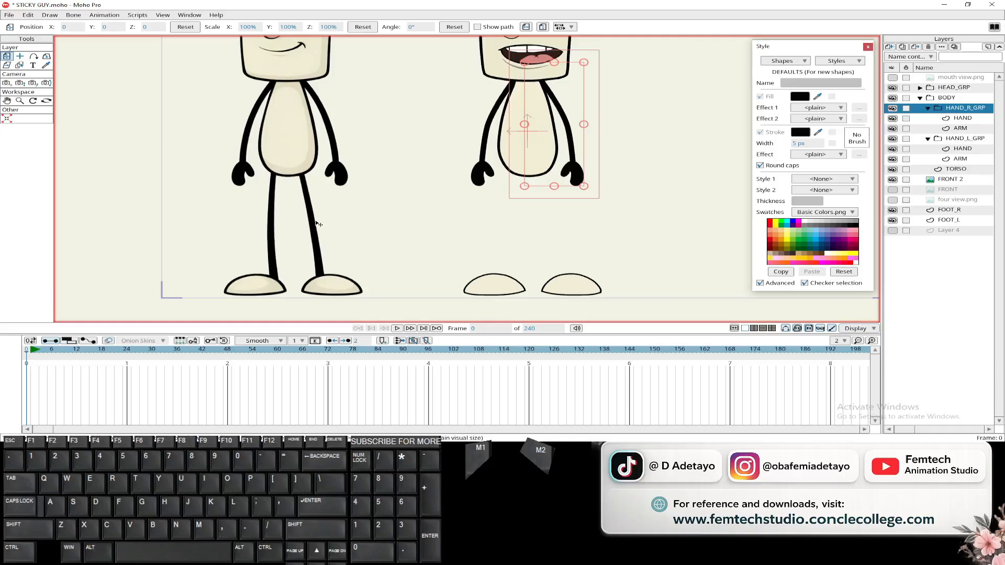
scroll(318, 224, "right", 2)
left_click(893, 189)
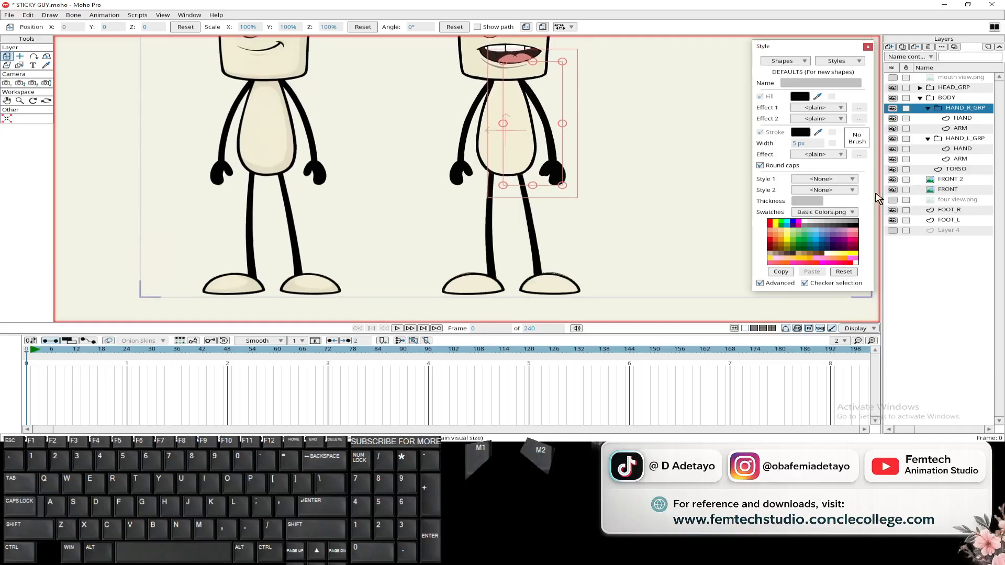
scroll(409, 167, "up", 2)
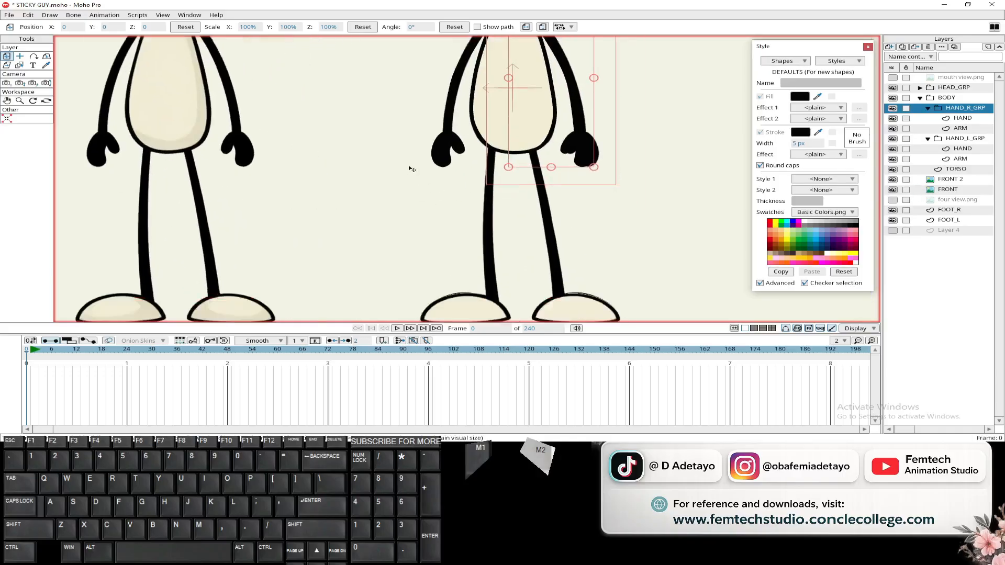
Step: Collapse the hand groups and the BODY group, and rename BODY as BODY_GRP
left_click(928, 107)
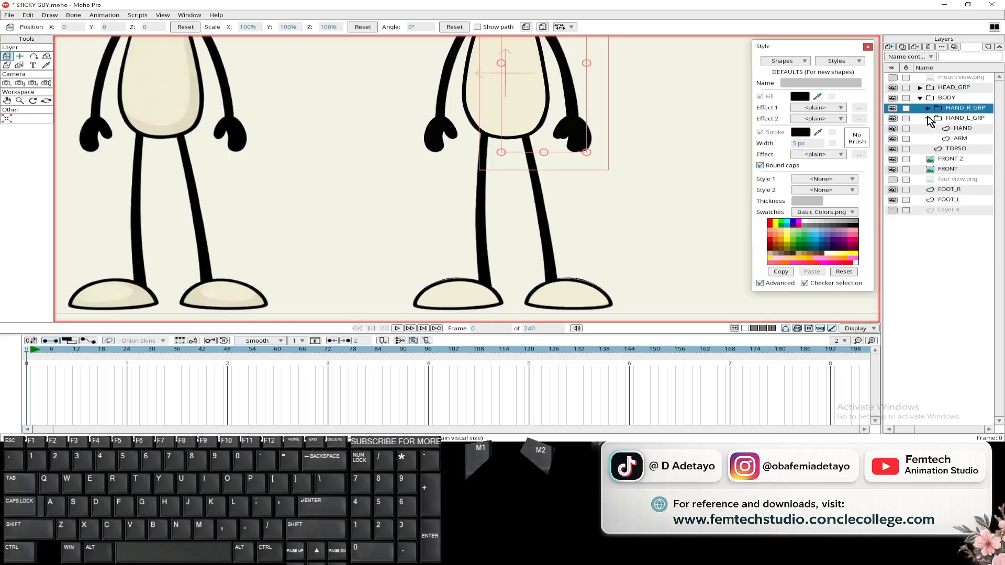
left_click(927, 117)
left_click(920, 98)
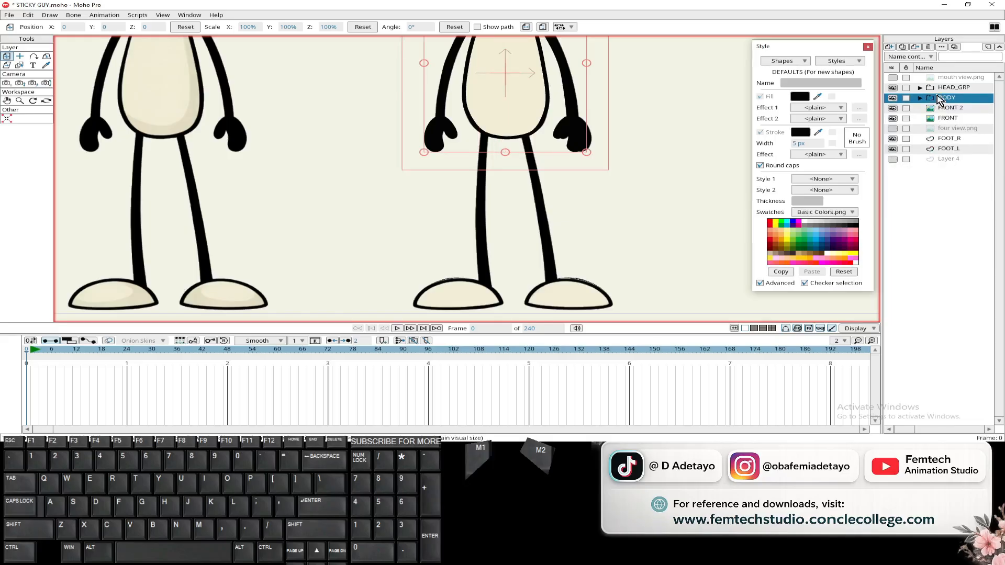
double_click(950, 101)
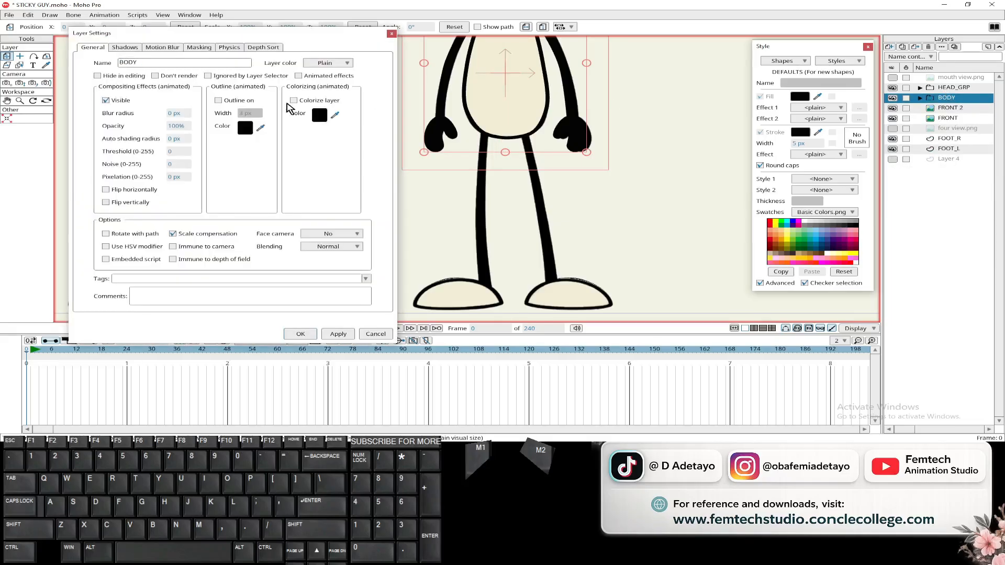
left_click(167, 62)
type("_")
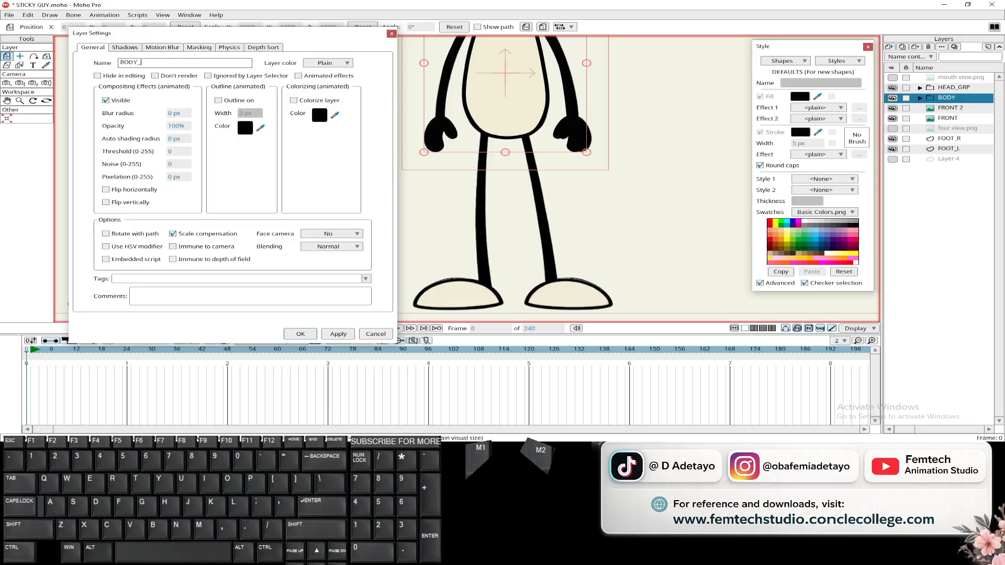
type("GRP")
key("Return")
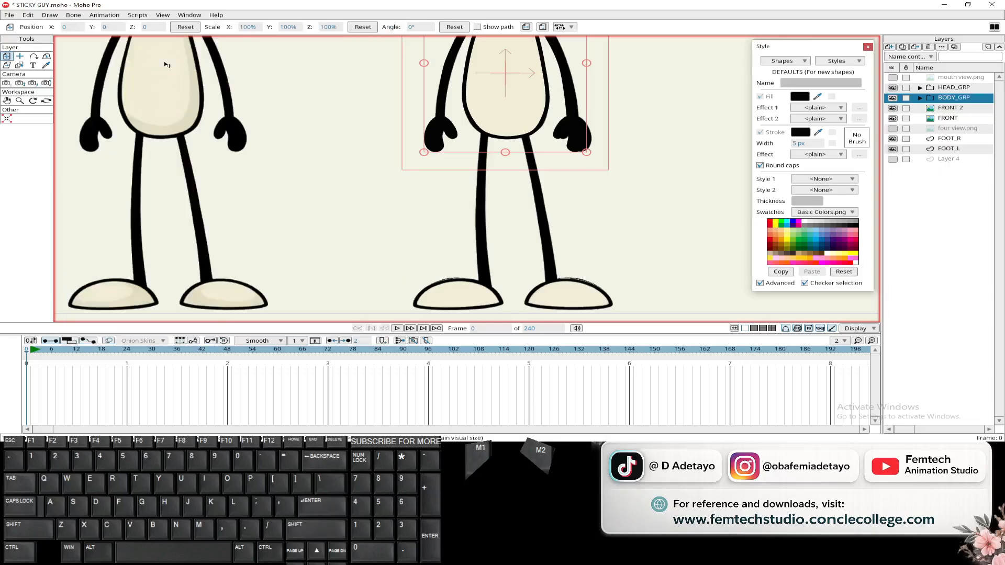
Step: Add a new vector layer above BODY_GRP and name it LEG_L
scroll(522, 208, "down", 2)
left_click_drag(541, 200, 519, 220)
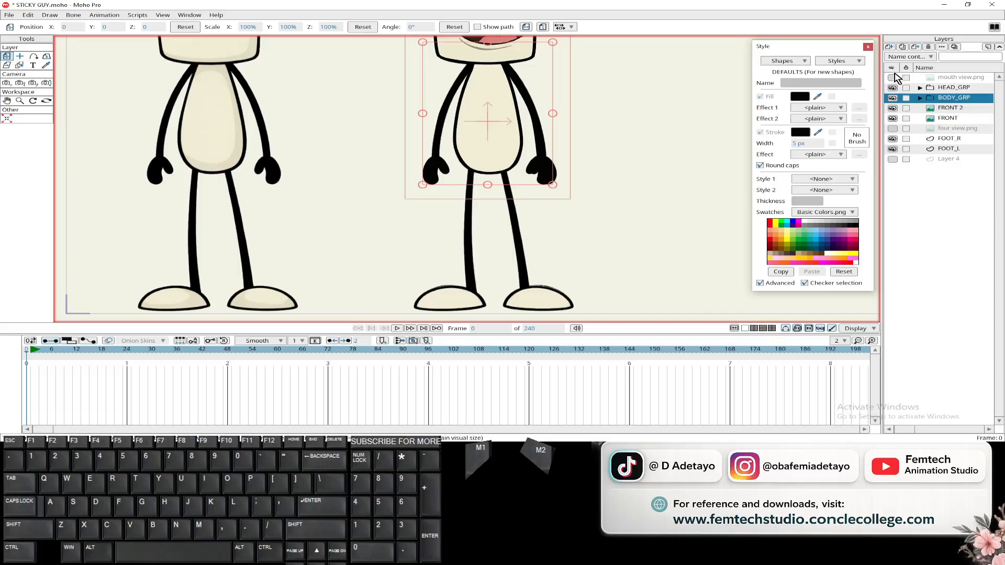
left_click(889, 47)
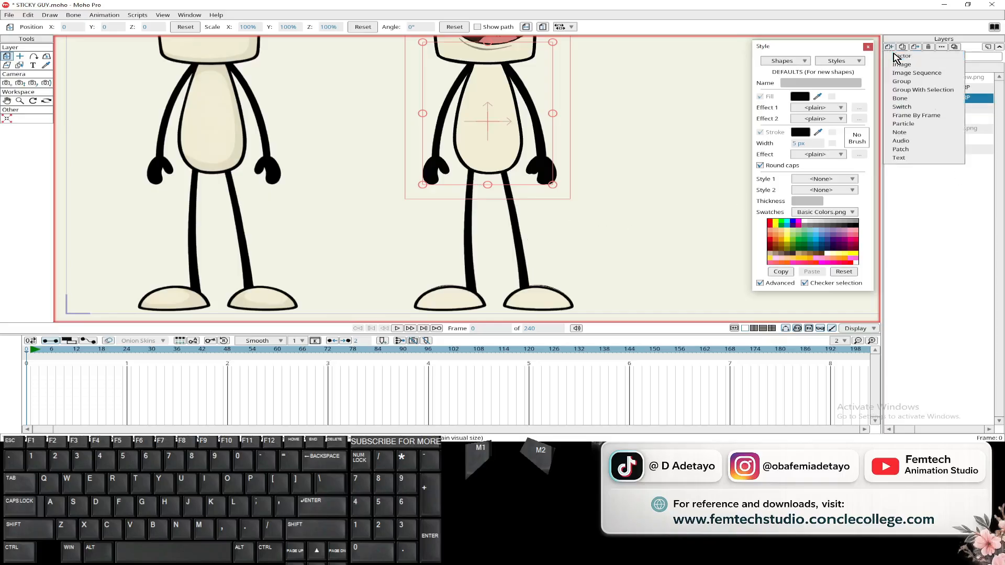
left_click(899, 55)
double_click(950, 97)
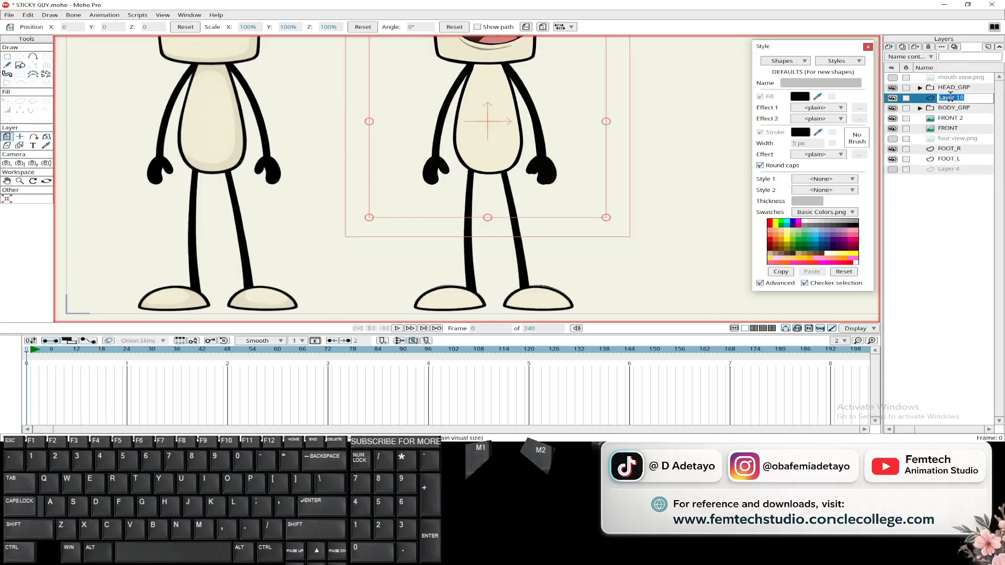
type("LEG_L")
key("Return")
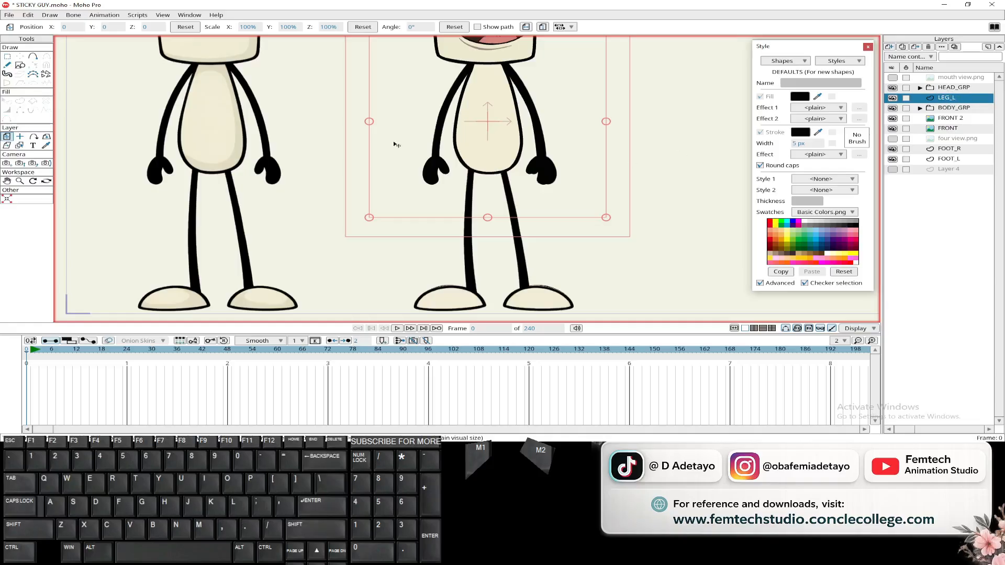
Step: Draw a slightly curved open line with the Add Point tool along the front character's left-hand leg, from the torso's bottom edge into the foot
left_click(33, 56)
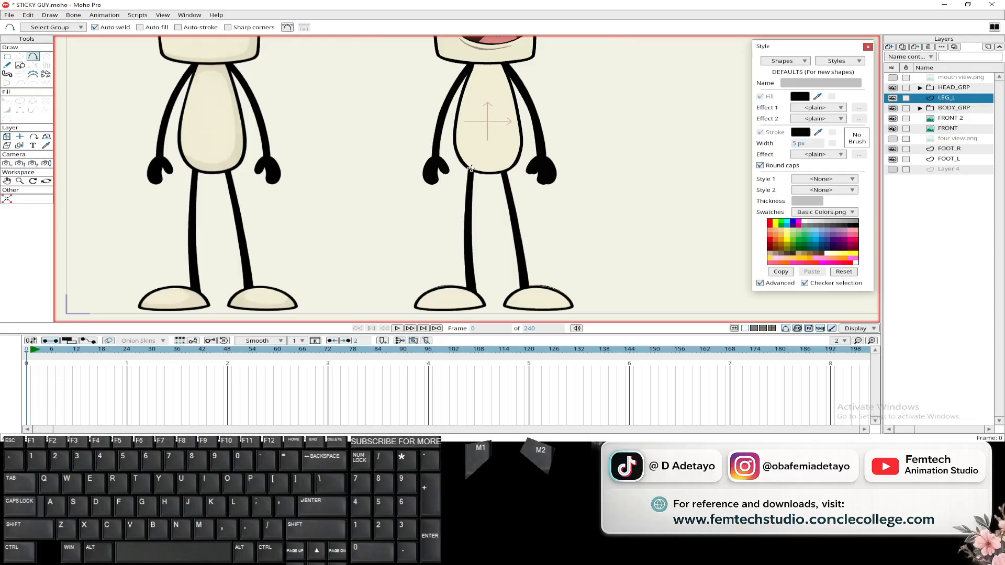
left_click_drag(471, 168, 454, 269)
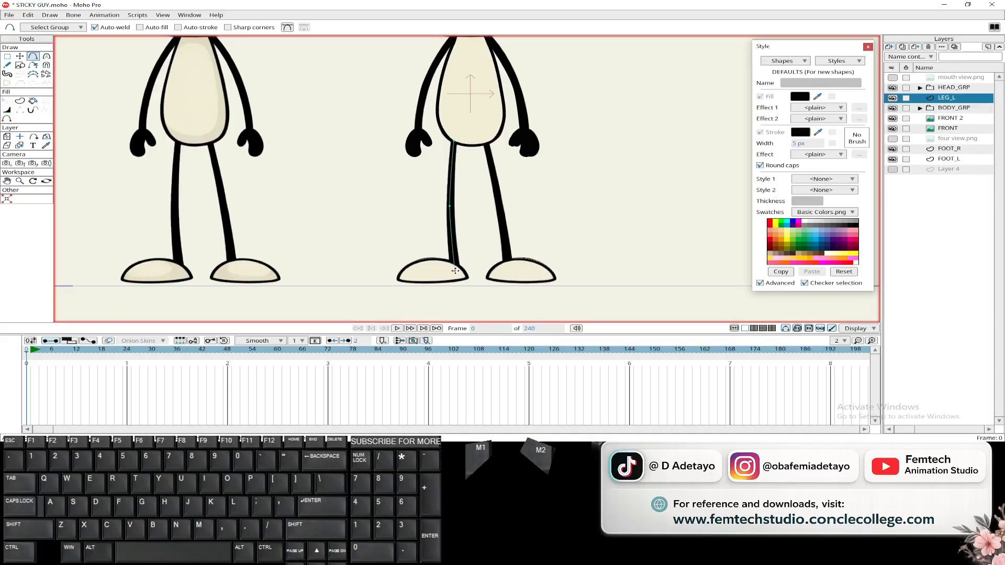
left_click_drag(455, 270, 461, 292)
scroll(451, 160, "down", 3)
Step: Create a stroke-only shape from the leg line in LEG_L
left_click(20, 101)
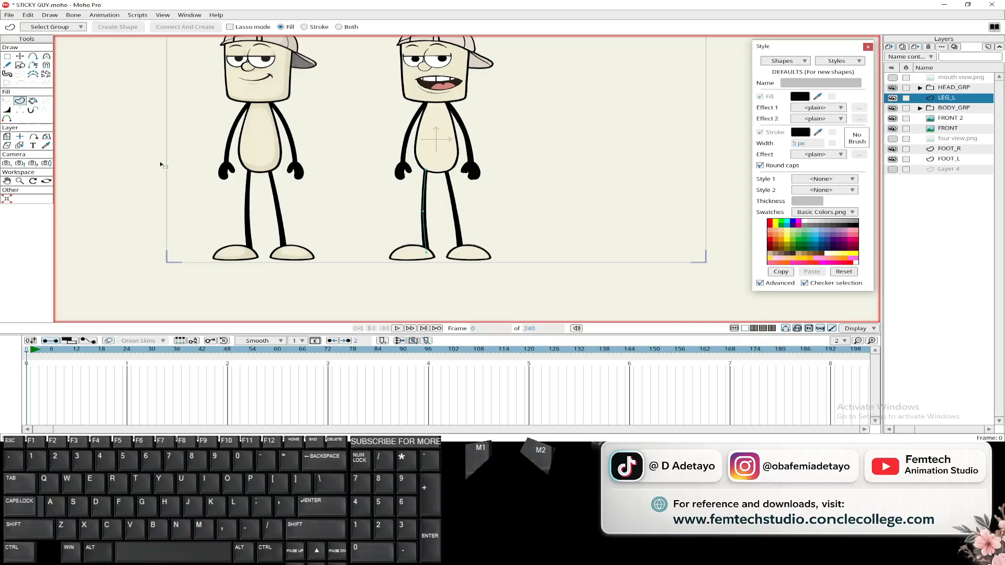
left_click(425, 171)
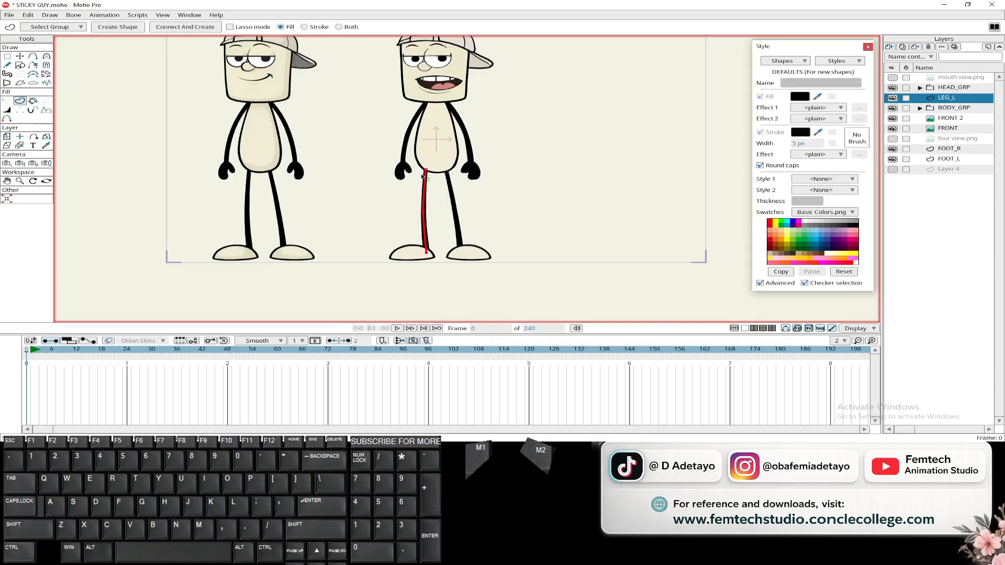
left_click(304, 27)
left_click(113, 30)
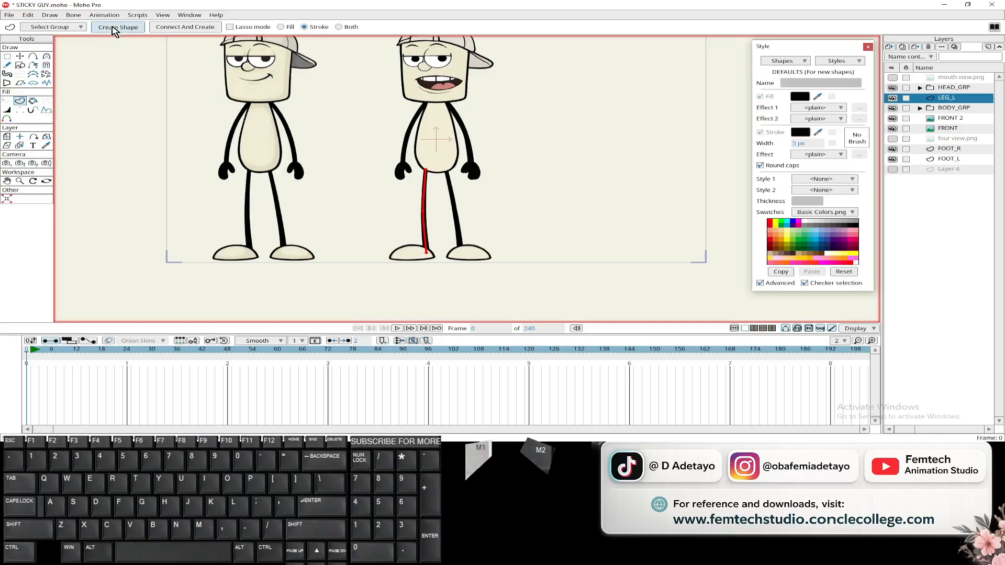
Step: Hide the FRONT 2 and FRONT reference layers
scroll(415, 189, "up", 4)
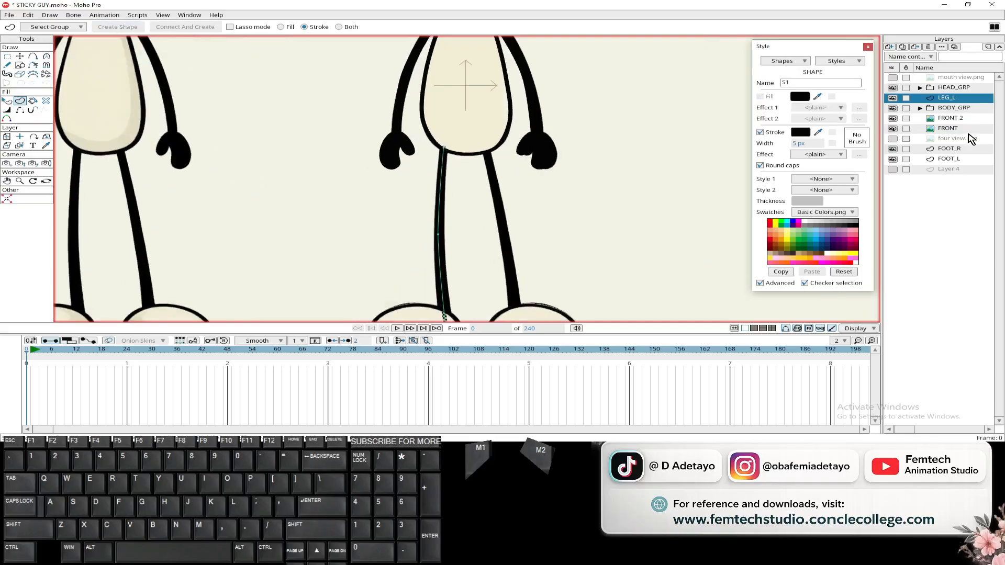
left_click(892, 118)
left_click(893, 128)
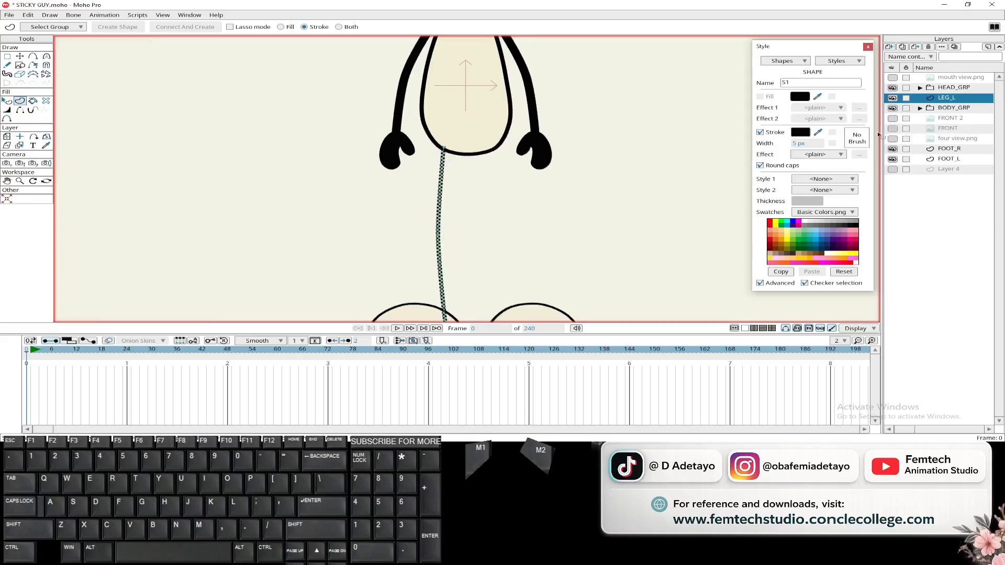
Step: Set the line width of all the leg's points to 200%
scroll(459, 226, "down", 3)
left_click(7, 109)
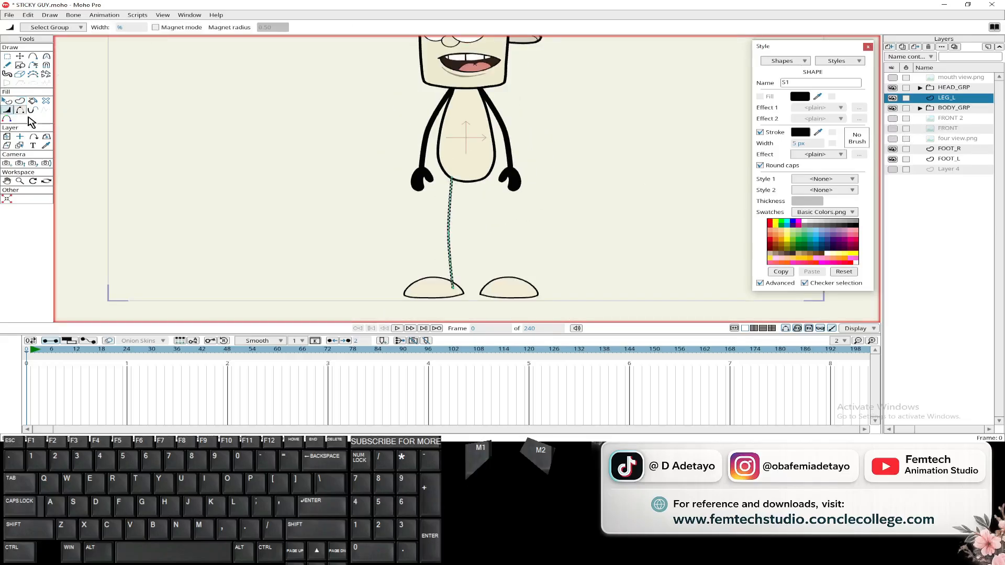
key("Tab")
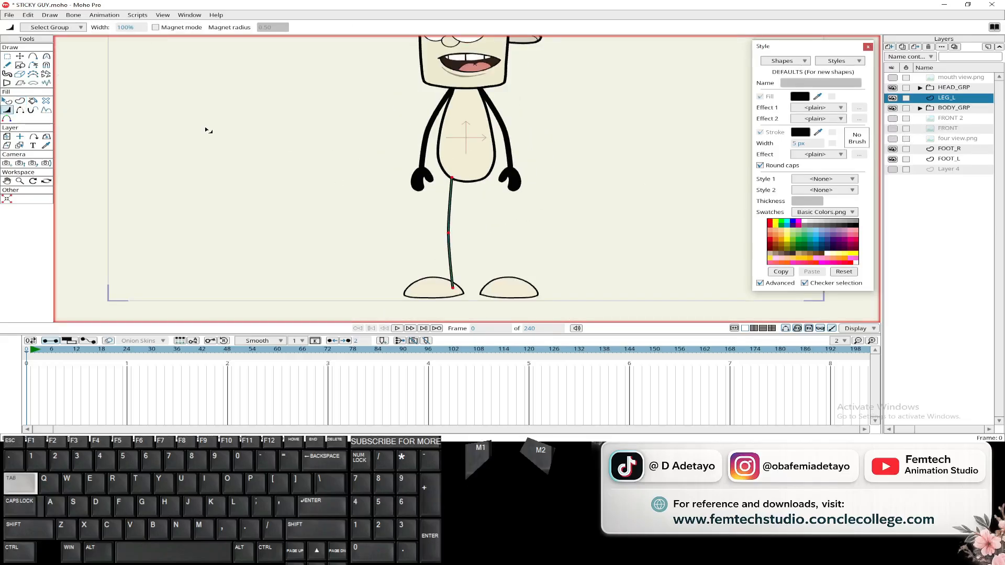
left_click(125, 29)
type("2")
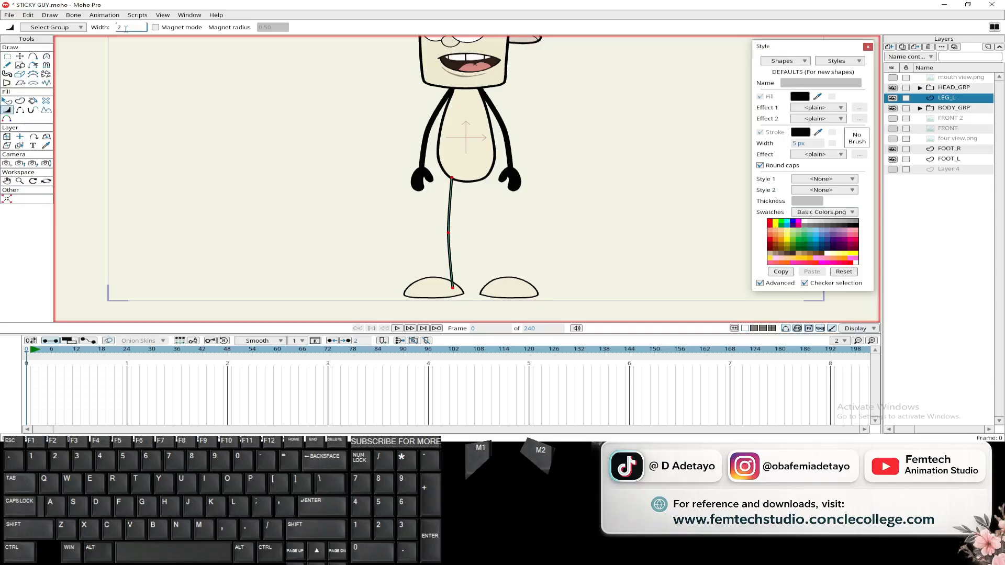
type("00")
key("Return")
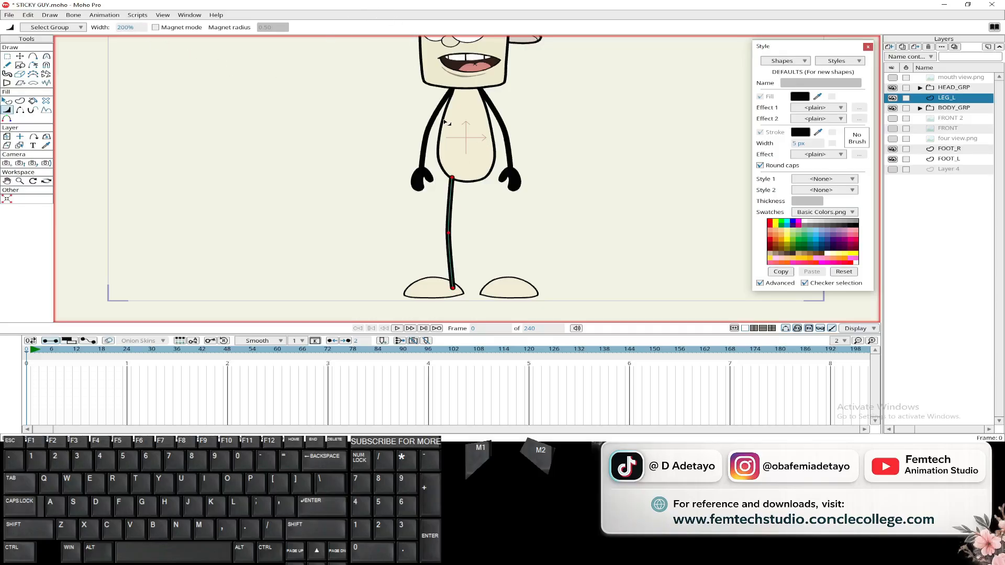
left_click_drag(410, 200, 399, 222)
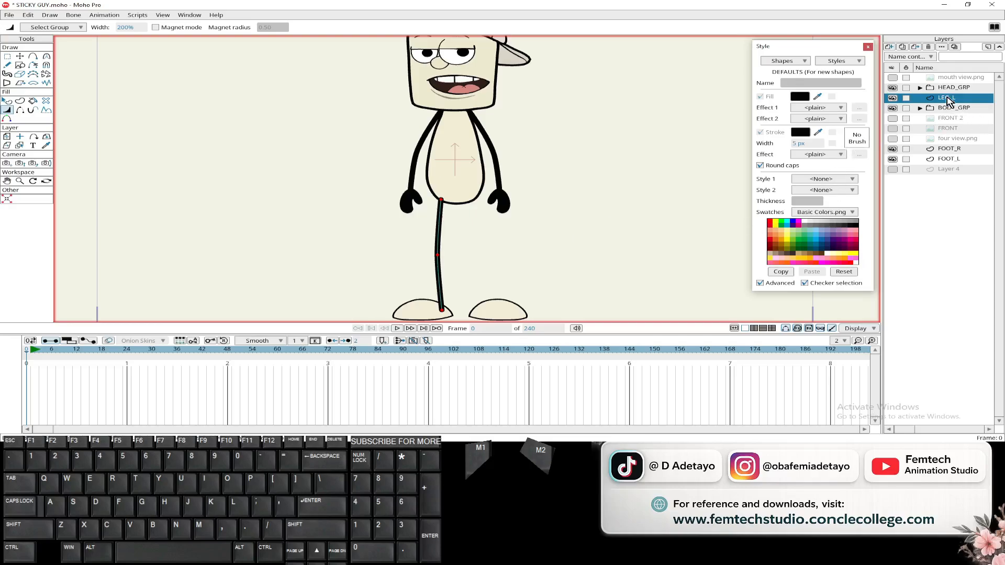
Step: Move the leg's upper end point up inside the torso so that the two overlap
left_click(20, 56)
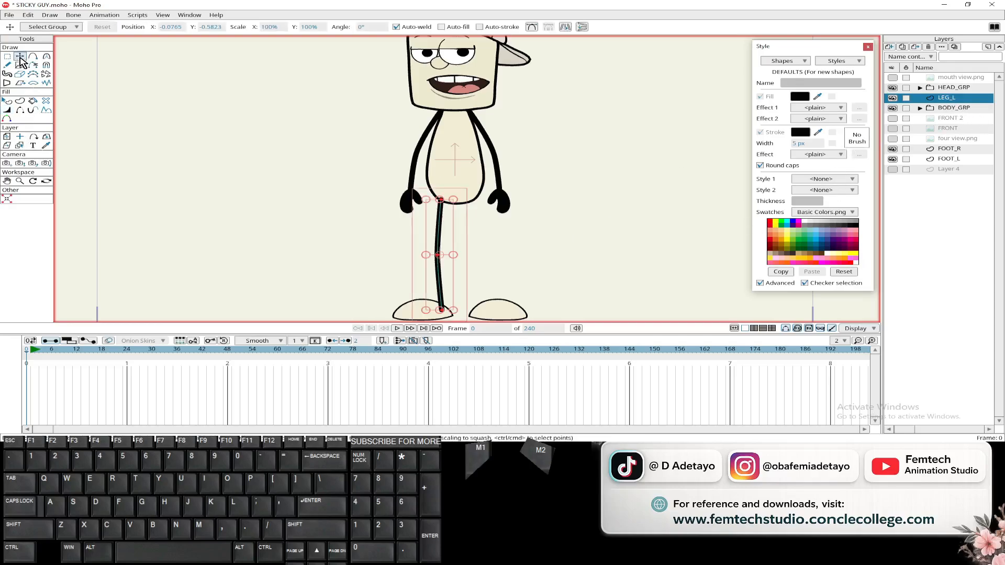
left_click(347, 202)
scroll(417, 206, "up", 2)
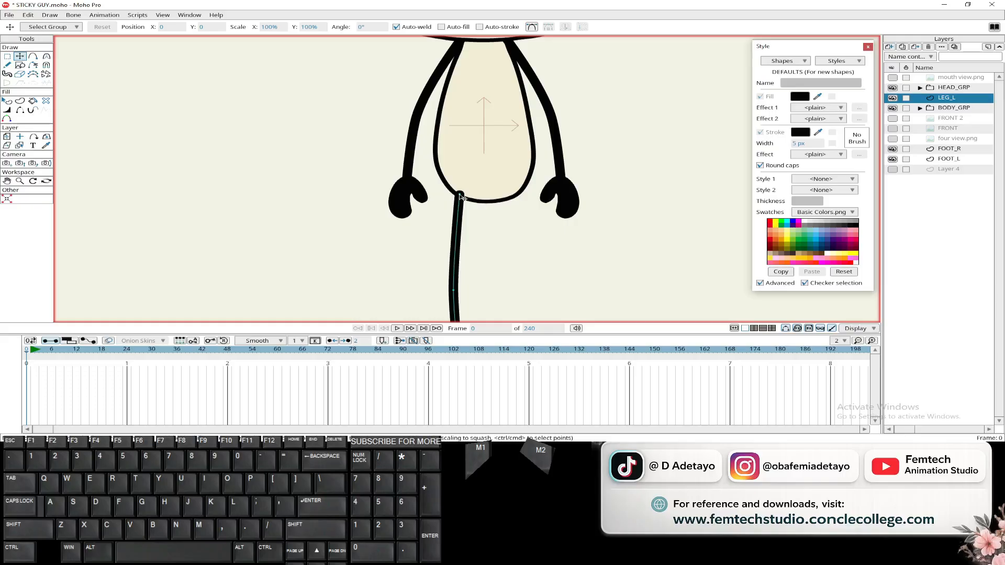
left_click_drag(460, 196, 460, 181)
scroll(419, 239, "down", 2)
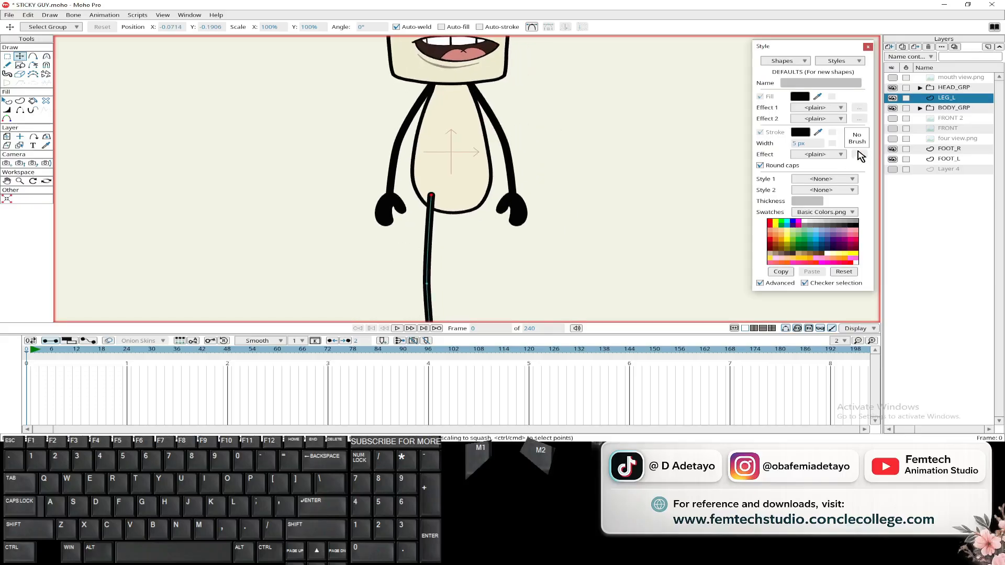
Step: Expand BODY_GRP and move the LEG_L layer into it, directly beneath TORSO
left_click(920, 108)
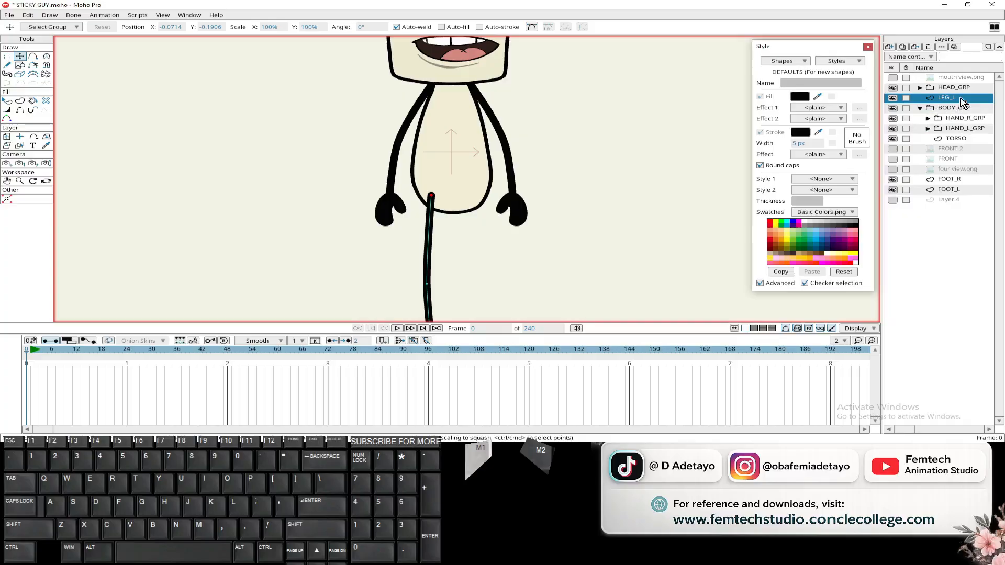
left_click_drag(967, 145, 967, 145)
scroll(469, 173, "down", 2)
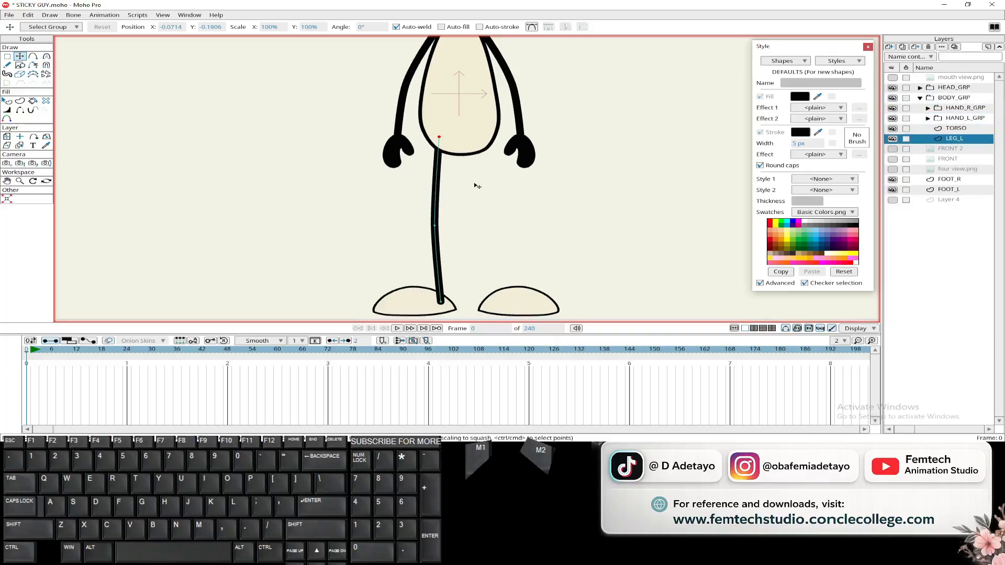
Step: Show the FRONT 2 reference layer and move the FOOT_L layer into BODY_GRP beneath LEG_L
left_click(892, 148)
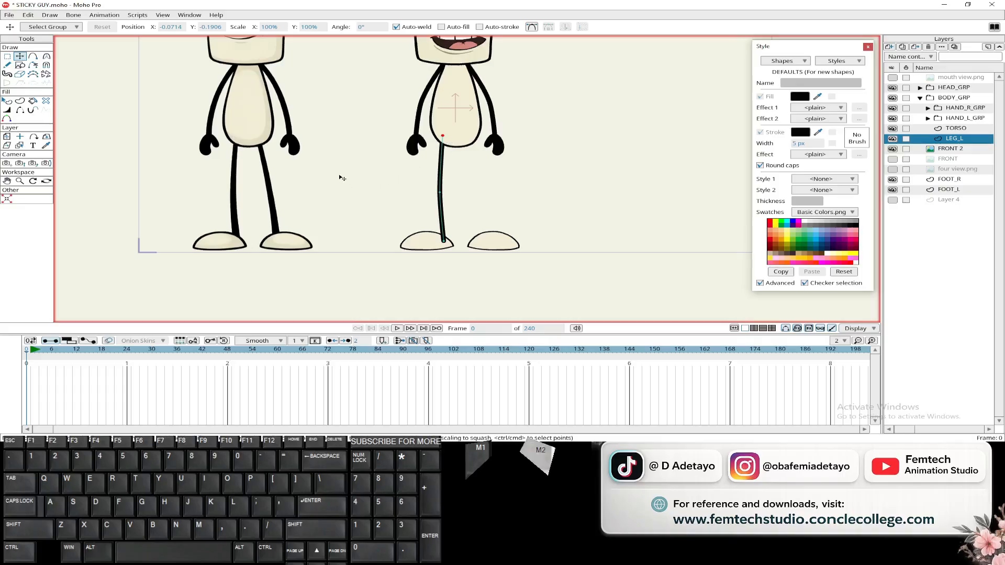
scroll(362, 210, "up", 2)
left_click(933, 180)
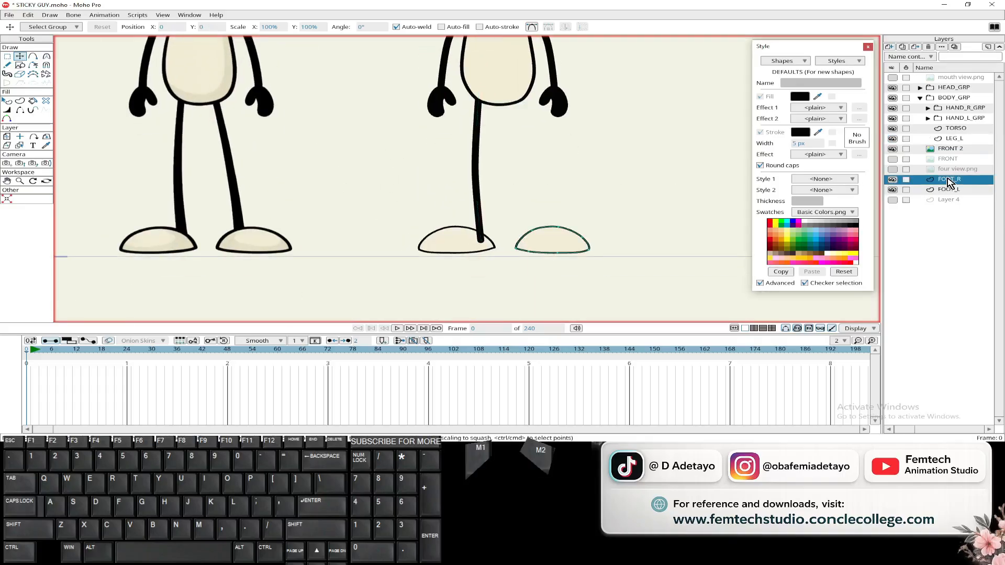
left_click_drag(450, 140, 433, 173)
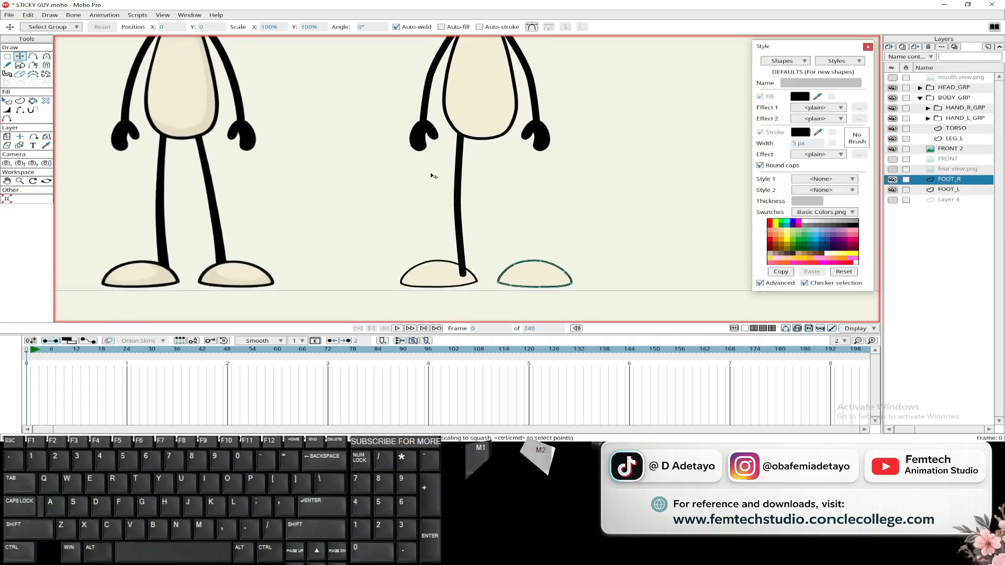
left_click(952, 191)
left_click_drag(953, 193, 955, 150)
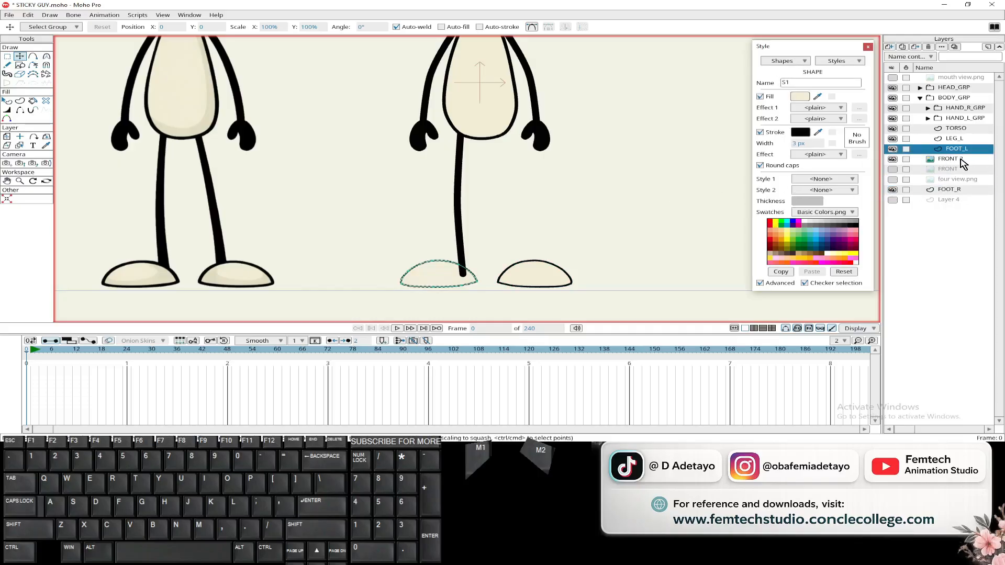
Step: Reorder FOOT_L above LEG_L in BODY_GRP so that the foot covers the leg's lower end
left_click(953, 190)
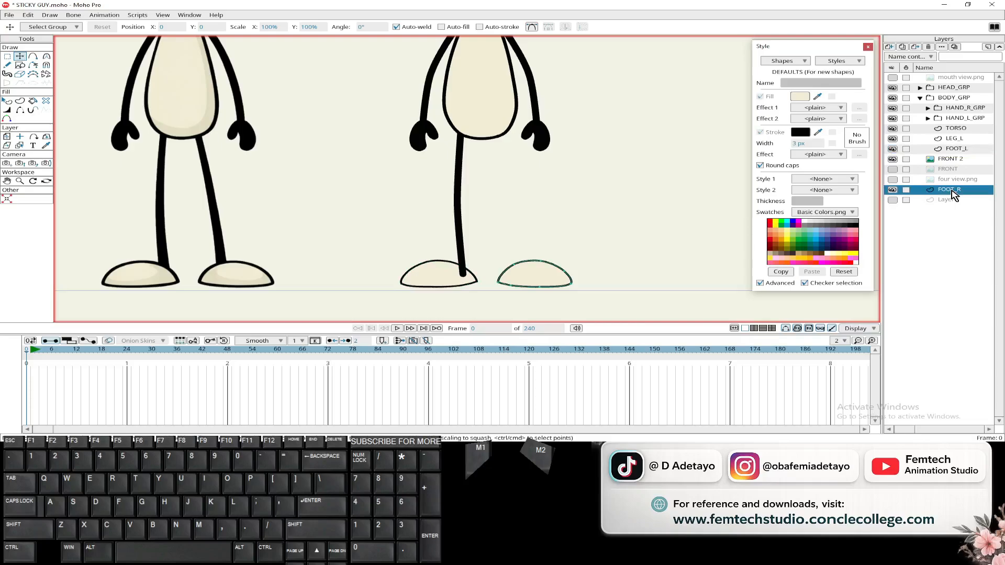
left_click(954, 151)
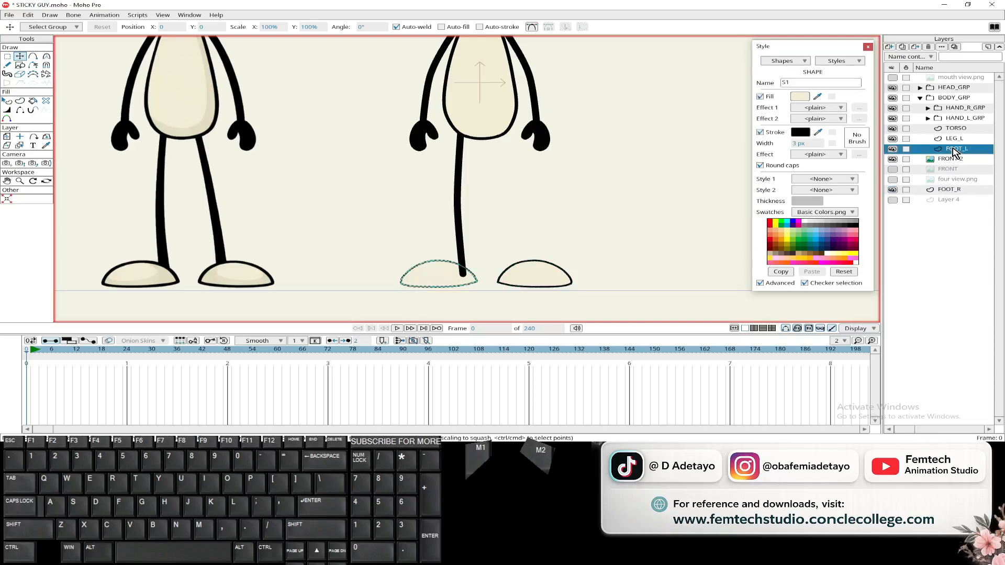
left_click_drag(954, 150, 955, 137)
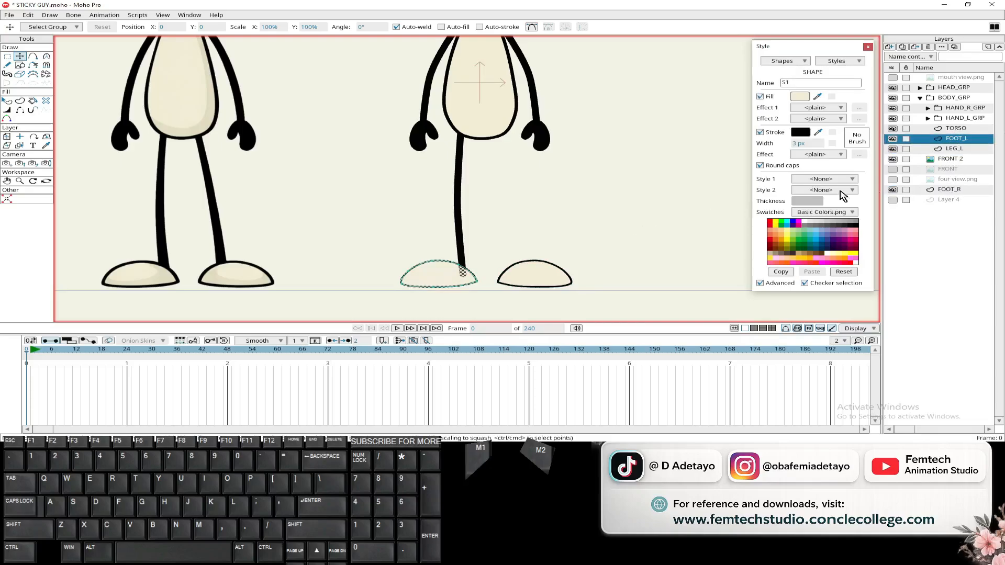
left_click(960, 191)
left_click_drag(566, 196, 505, 215)
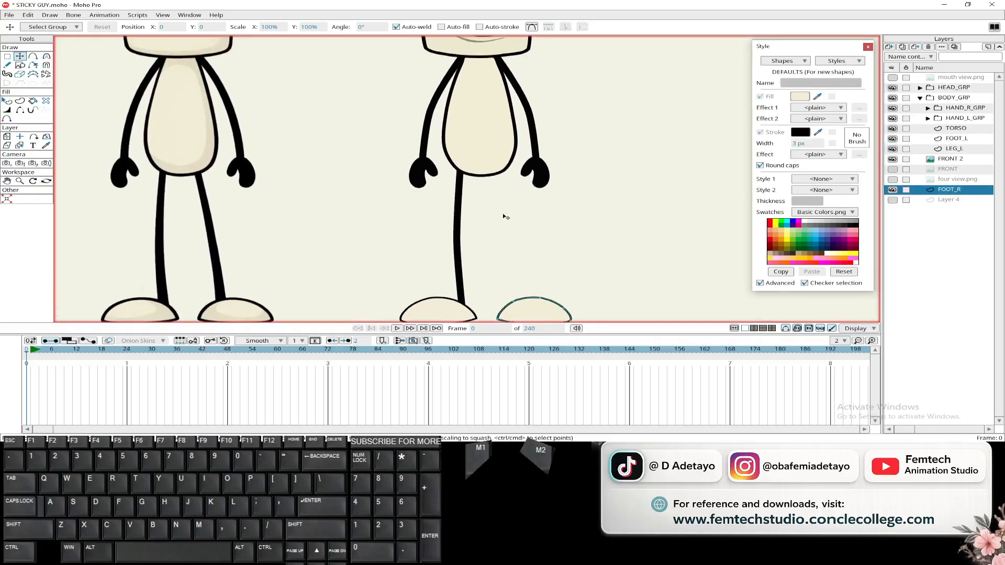
left_click(949, 139)
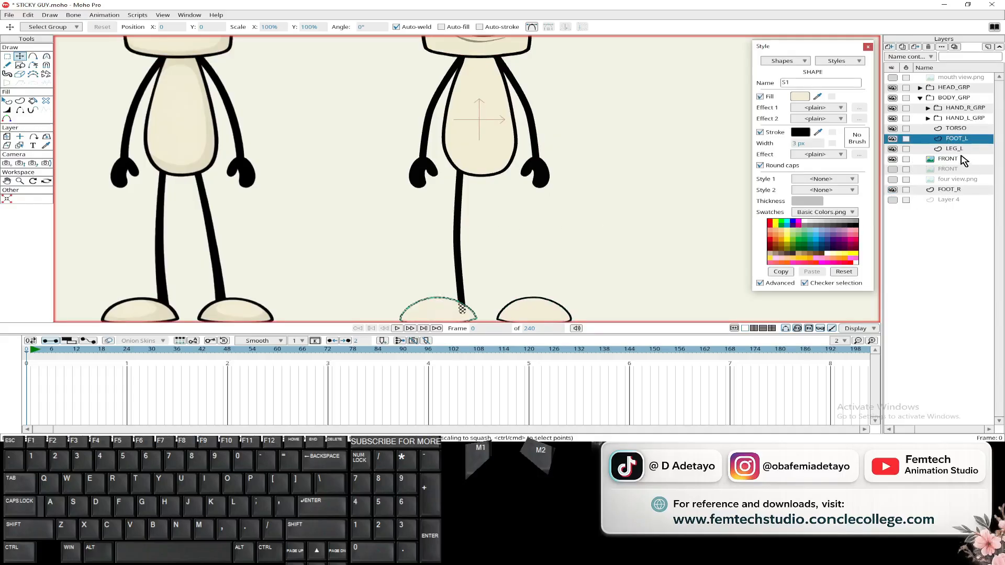
left_click(959, 151)
scroll(555, 225, "down", 4)
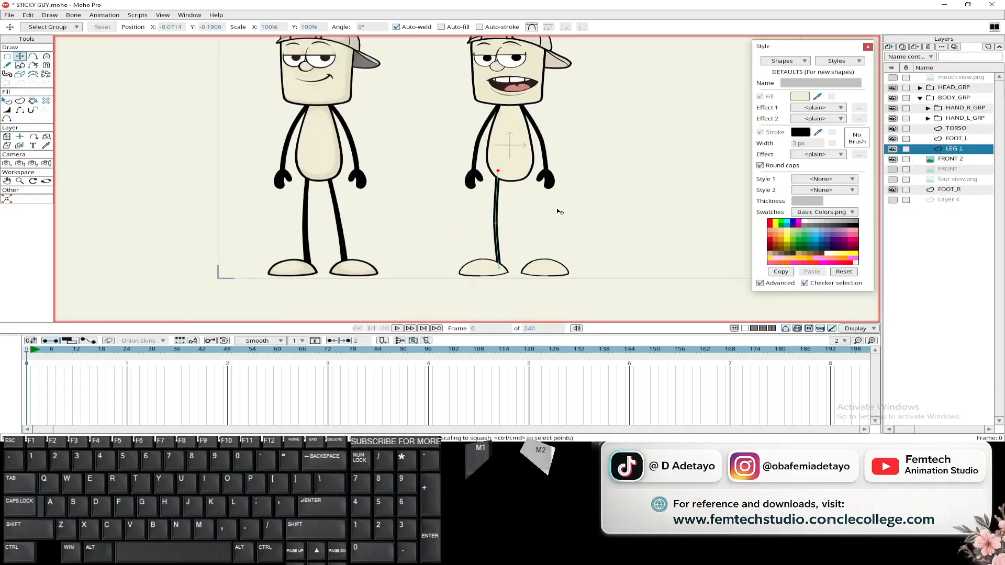
scroll(530, 205, "up", 2)
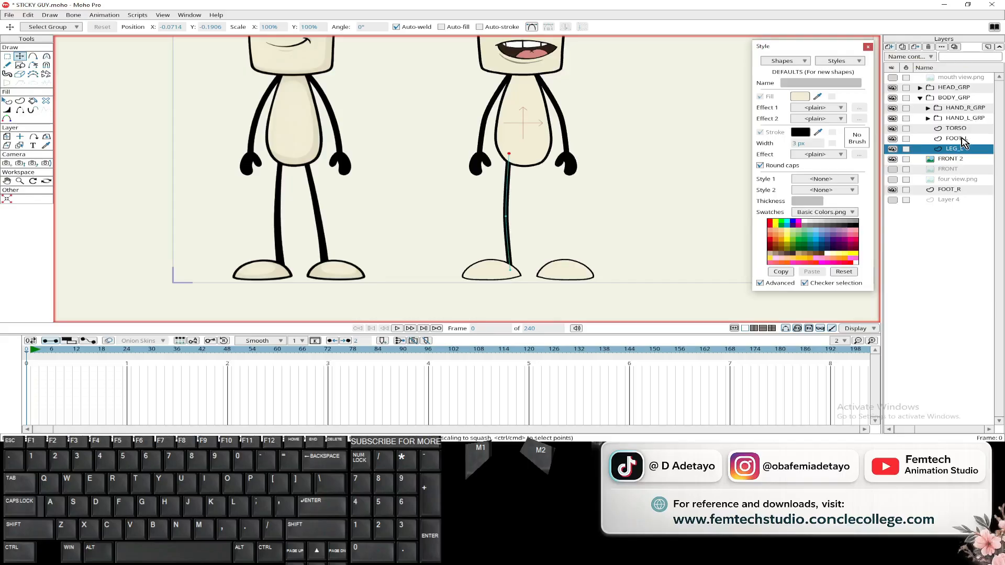
left_click(949, 190)
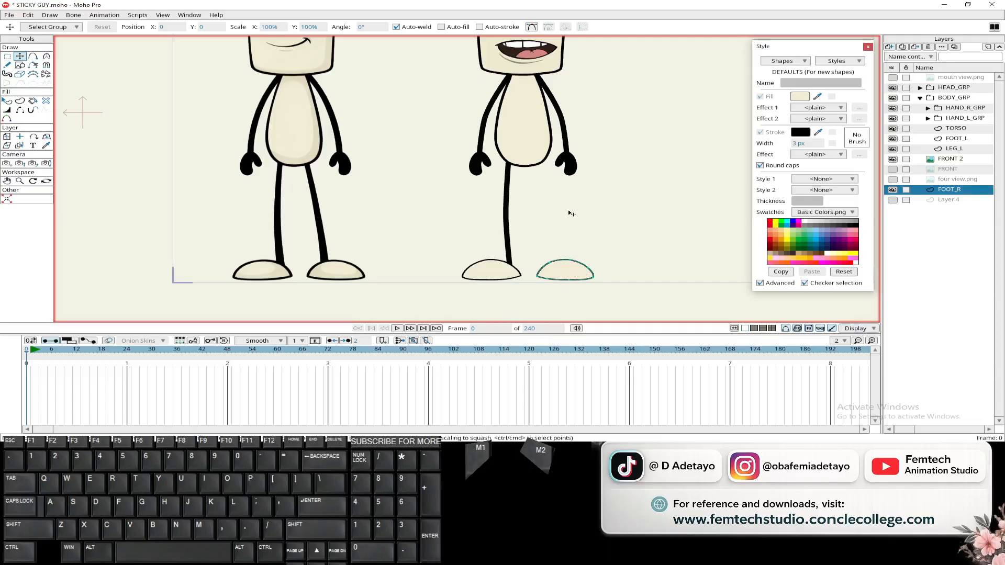
left_click_drag(571, 196, 568, 222)
Step: Duplicate the LEG_L layer within BODY_GRP and rename the copy LEG_R
left_click(957, 149)
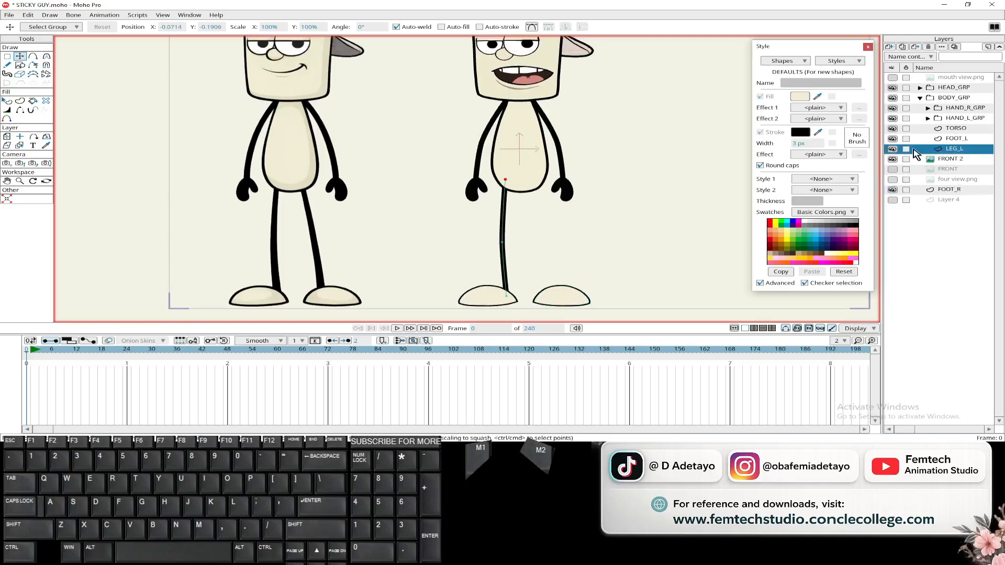
left_click(902, 47)
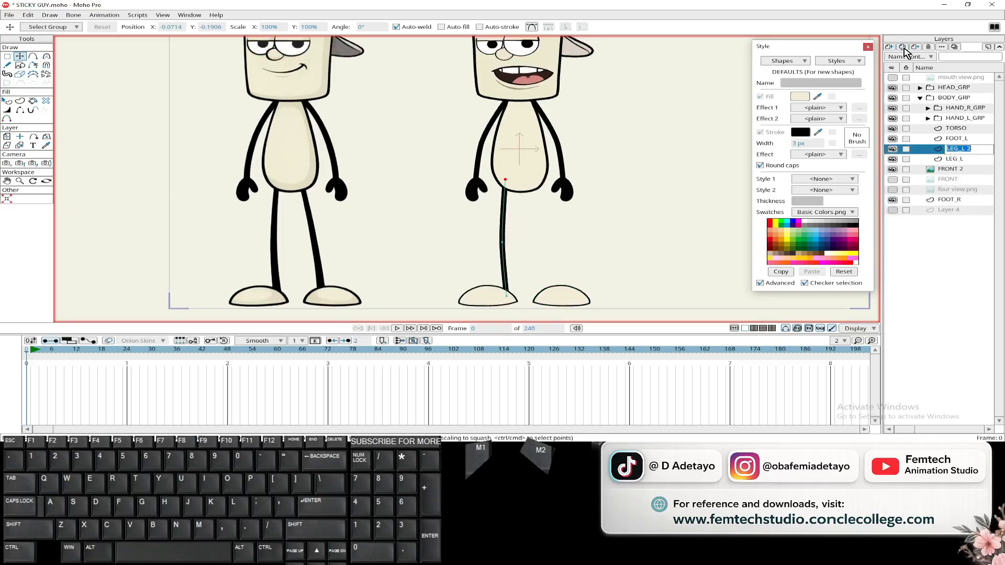
double_click(975, 149)
key("BackSpace")
key("BackSpace")
key("BackSpace")
type("R")
key("Return")
Step: Flip the LEG_R layer horizontally and show the FRONT reference layer for aligning it
left_click(6, 139)
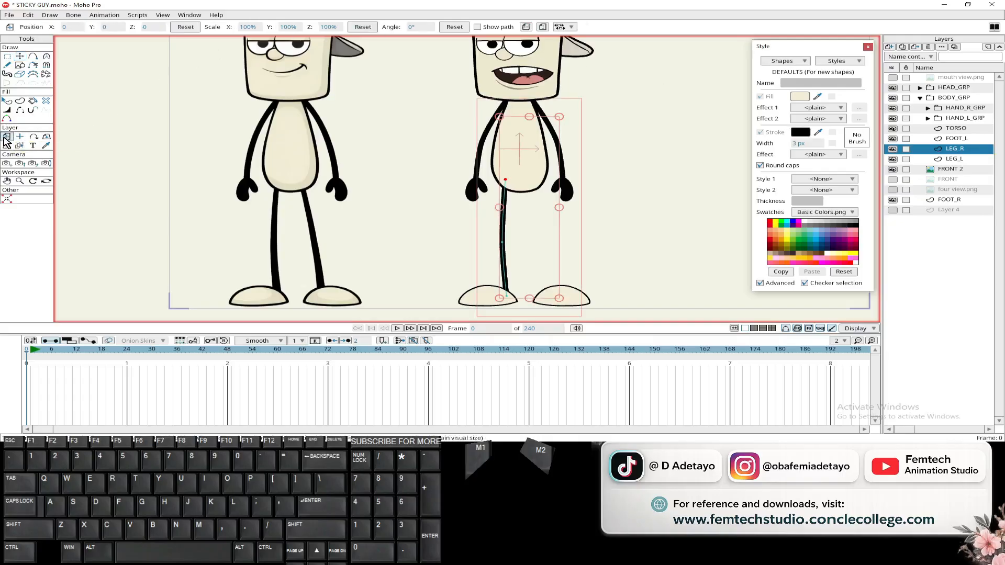
left_click(526, 27)
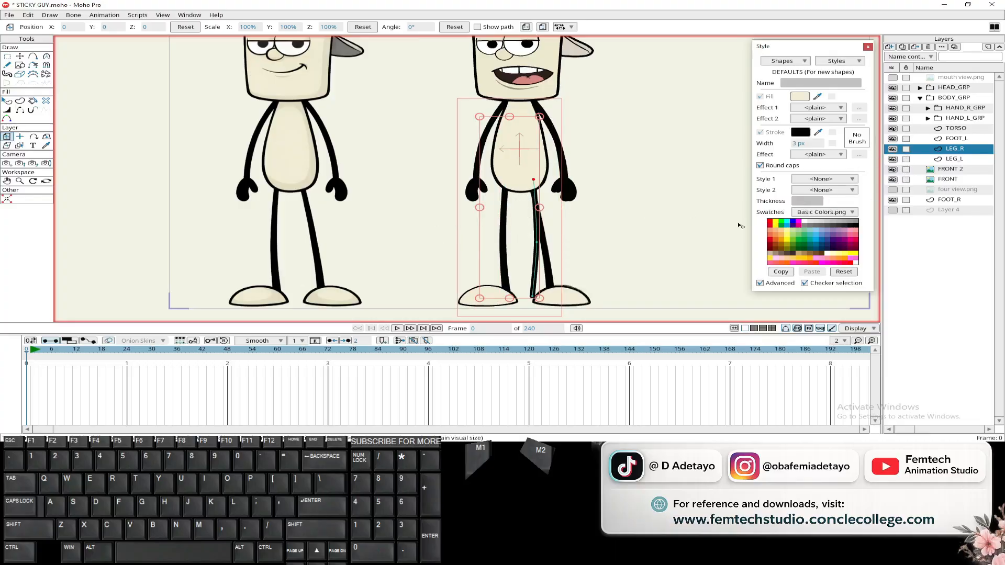
scroll(551, 218, "up", 2)
left_click_drag(661, 276, 643, 231)
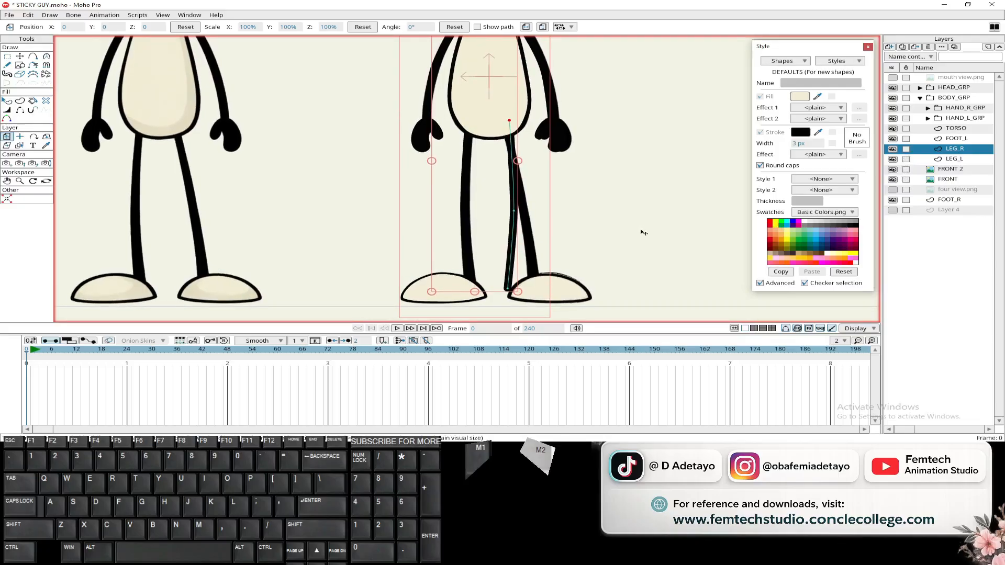
scroll(612, 222, "up", 3)
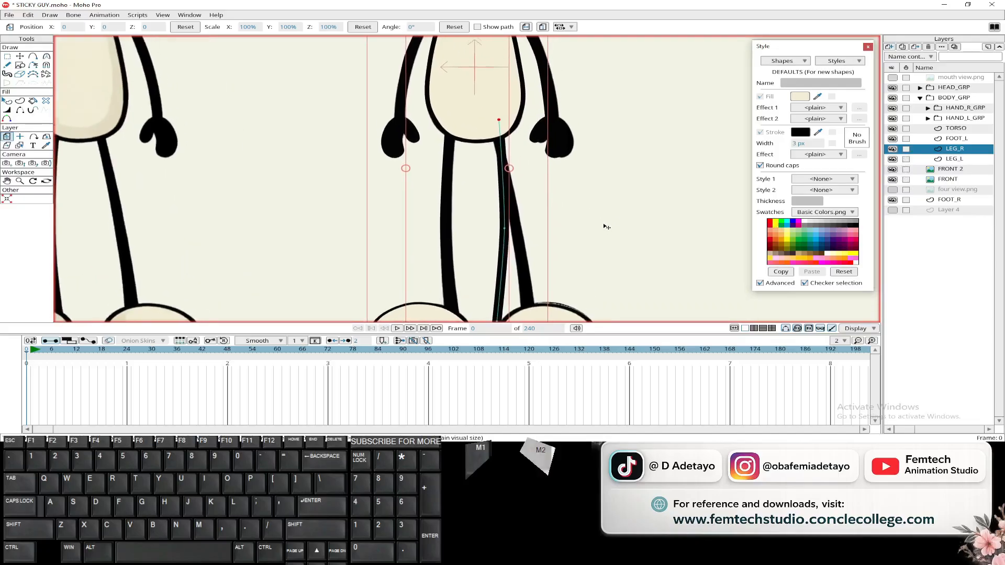
scroll(606, 229, "down", 3)
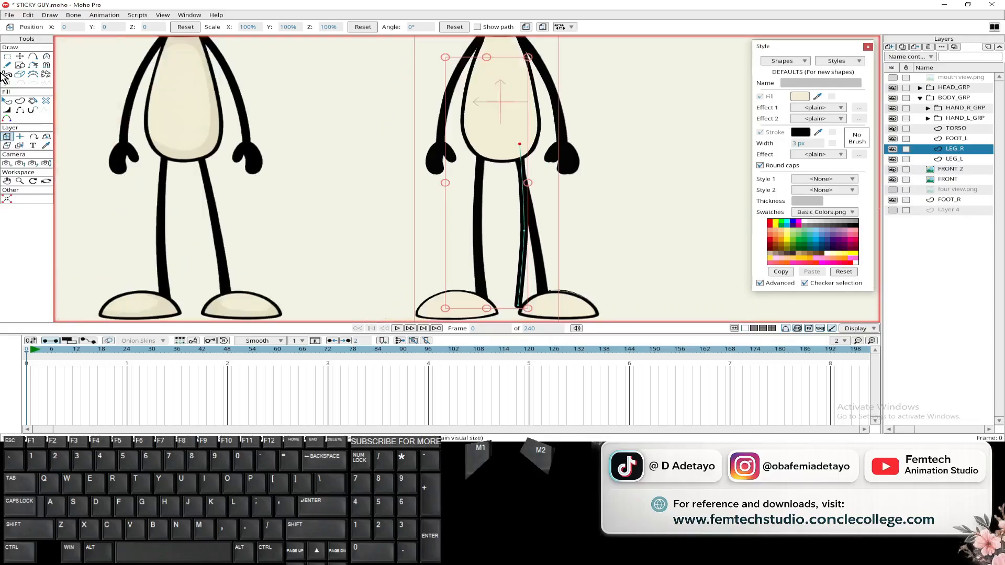
left_click(19, 57)
scroll(533, 227, "down", 1)
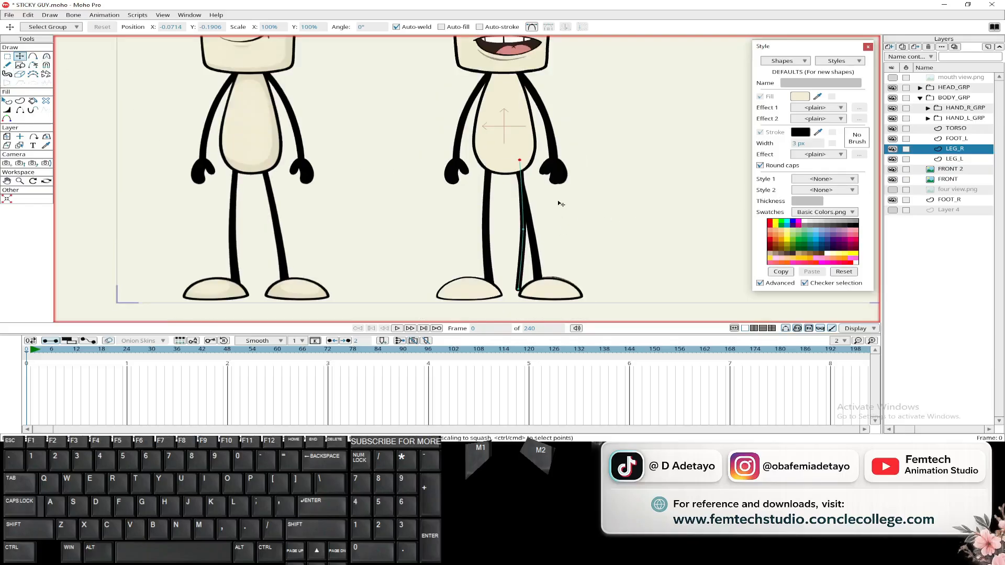
left_click(523, 229)
left_click(7, 137)
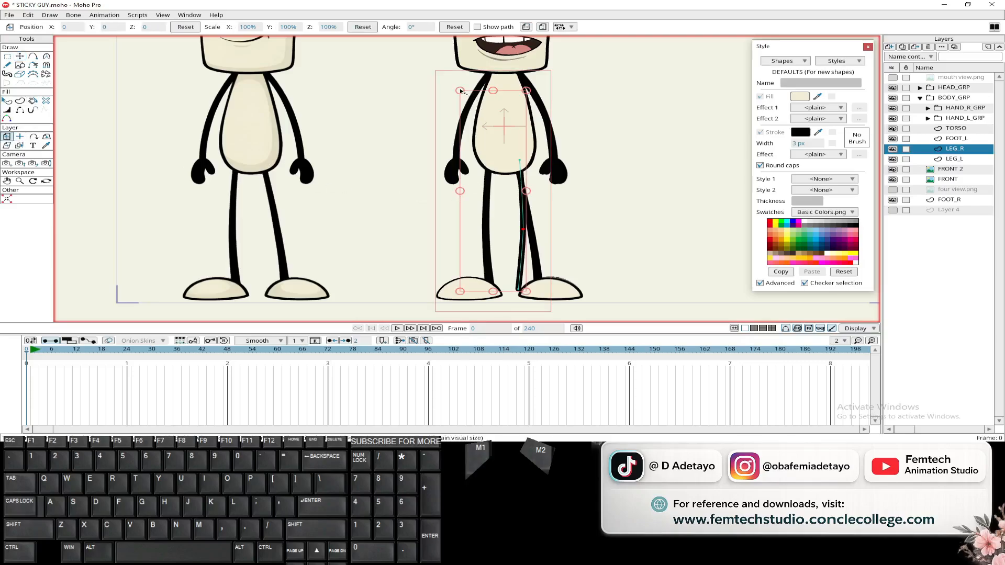
left_click_drag(460, 90, 450, 96)
key("ctrl+z")
key("ctrl+z")
Step: Select all LEG_R points, then rotate and move the leg so that it slants along the reference leg from torso to foot
left_click(7, 56)
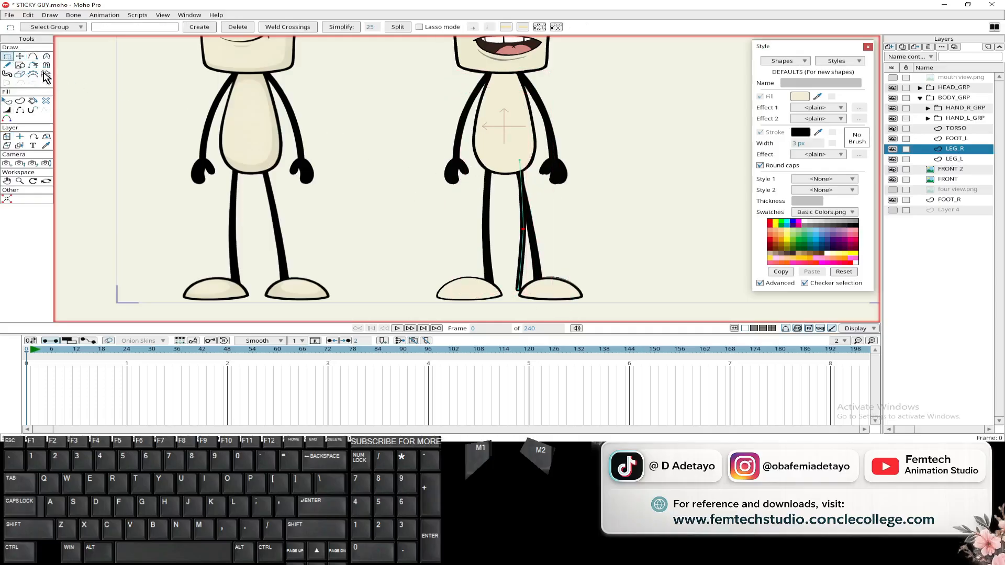
key("t")
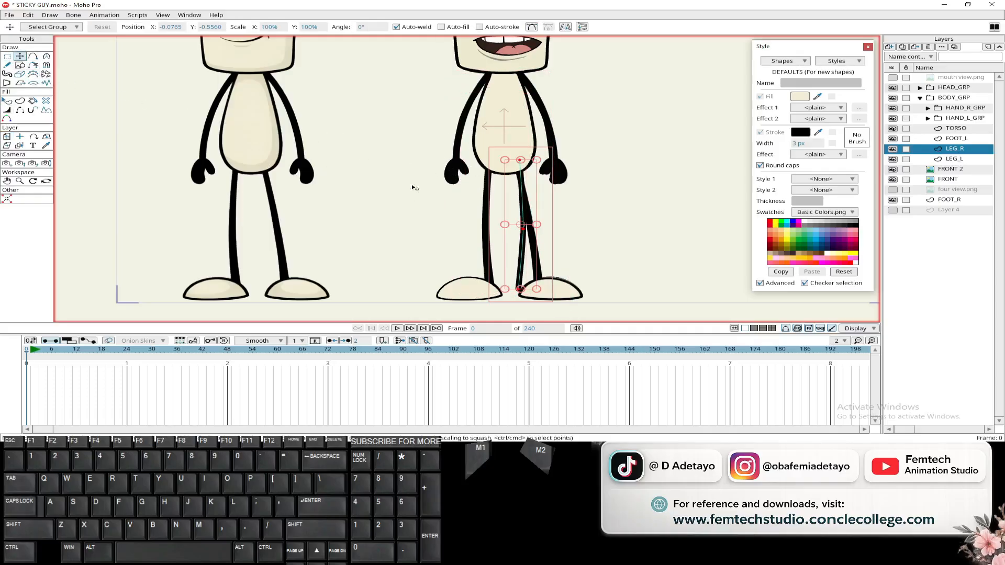
left_click_drag(493, 160, 482, 162)
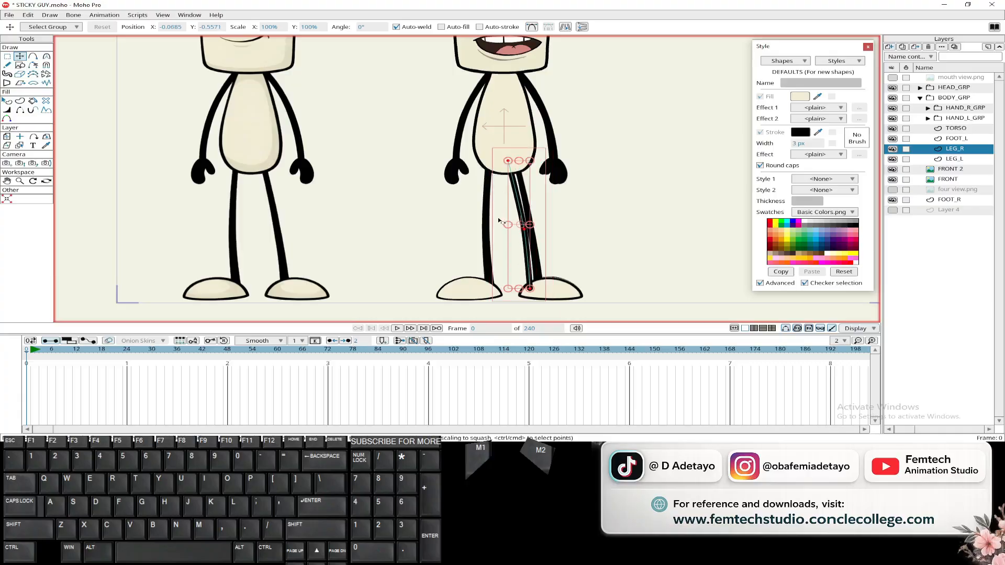
left_click_drag(511, 216, 528, 211)
left_click_drag(469, 246, 438, 189)
scroll(488, 206, "up", 2)
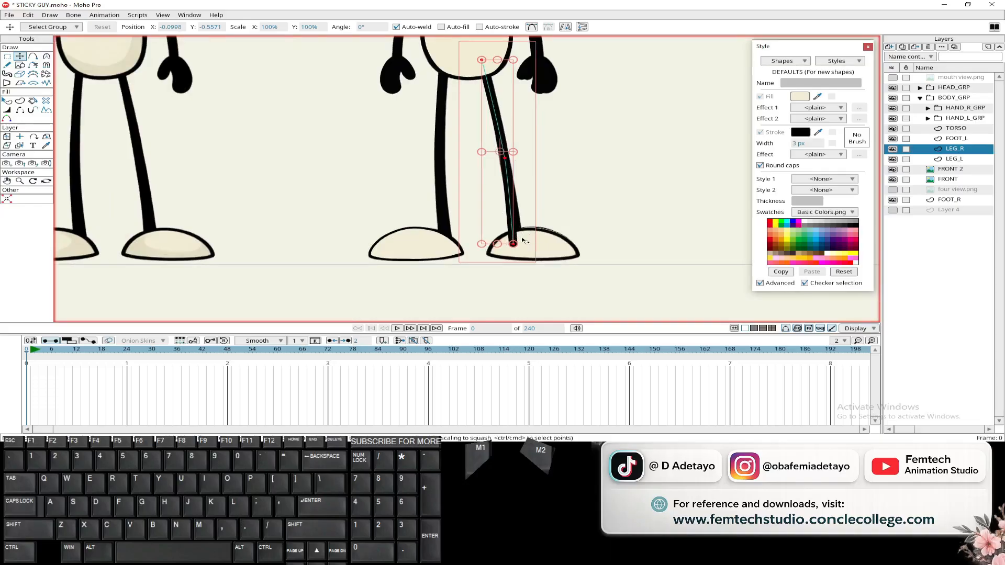
Step: Nudge the lower end point of LEG_R slightly outward to line up with the reference leg
left_click(604, 212)
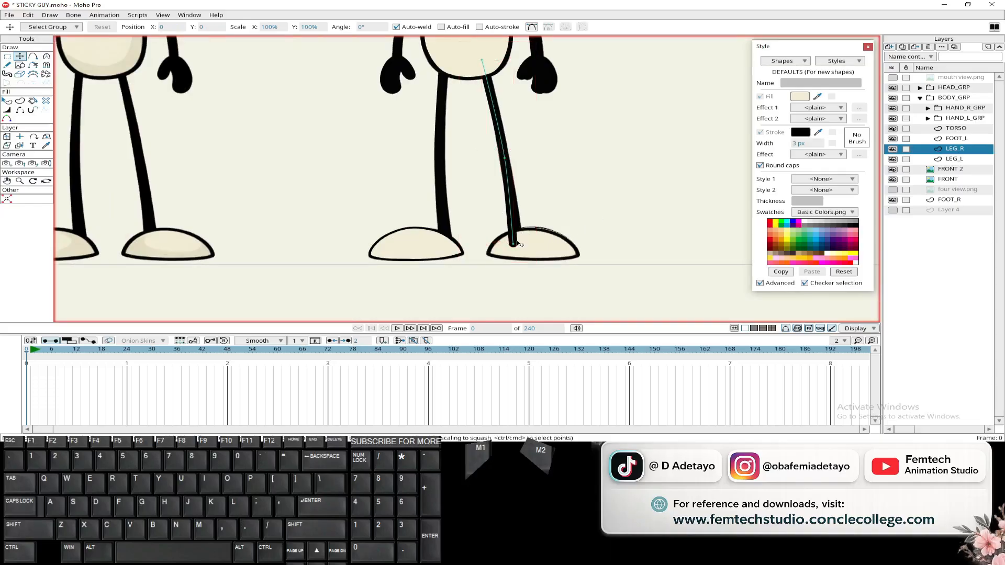
left_click_drag(513, 244, 517, 244)
key("ctrl+z")
Step: Move the FOOT_R layer into BODY_GRP, directly above LEG_R, so that the foot covers the leg's lower end
left_click(956, 202)
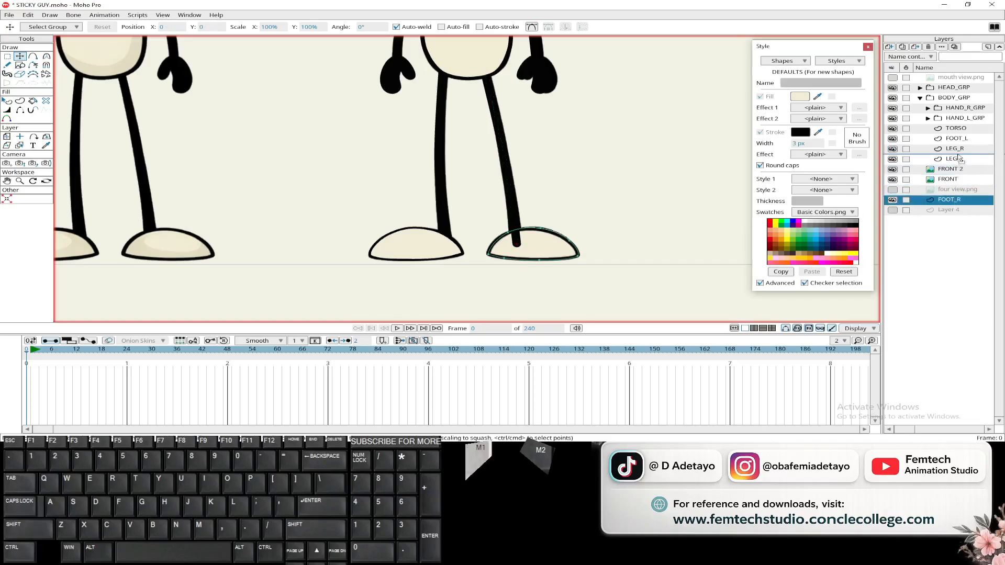
left_click_drag(962, 151, 962, 148)
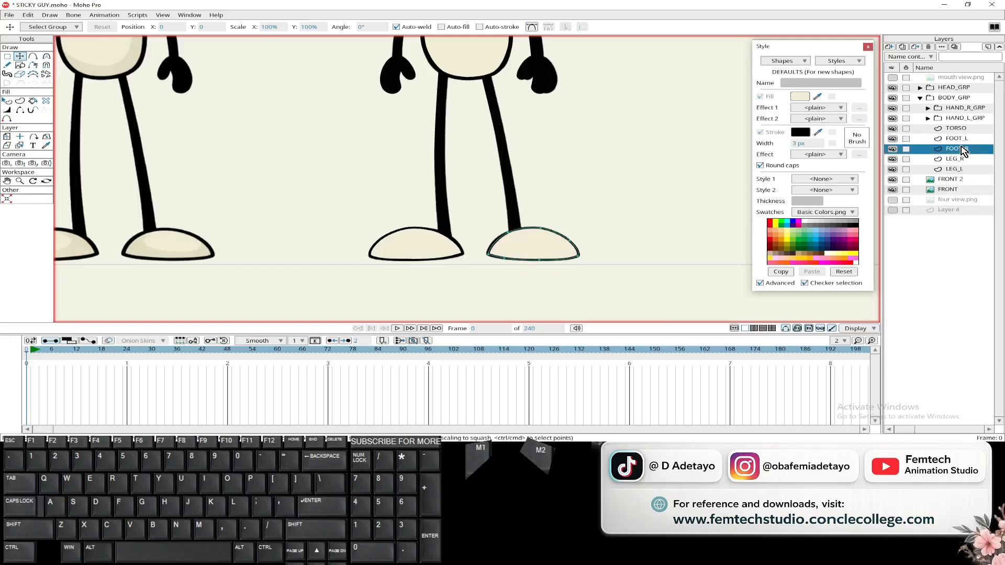
scroll(613, 173, "down", 3)
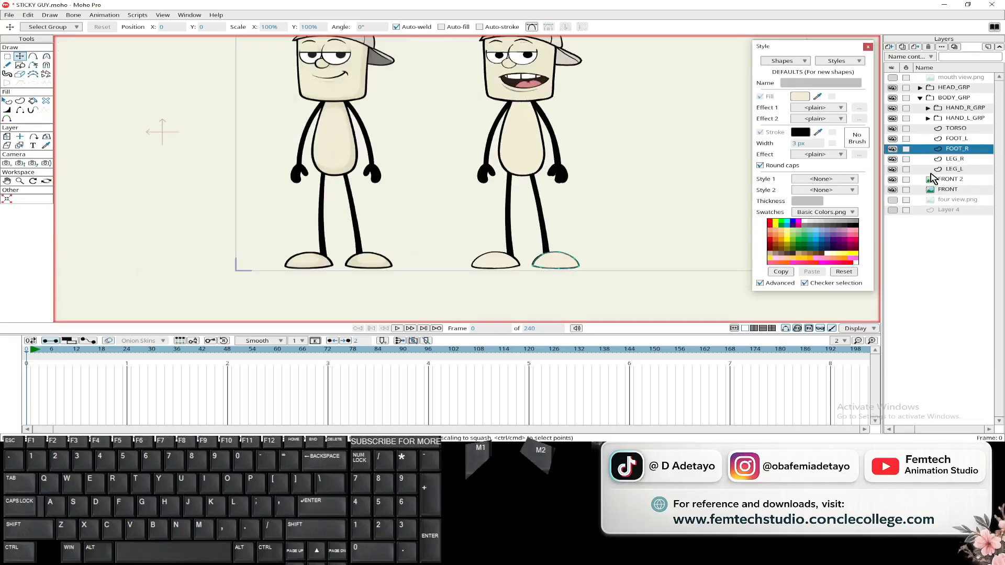
Step: Hide the FRONT 2 and FRONT reference layers to leave only the drawn character
left_click(892, 179)
left_click(893, 190)
left_click_drag(662, 177, 635, 214)
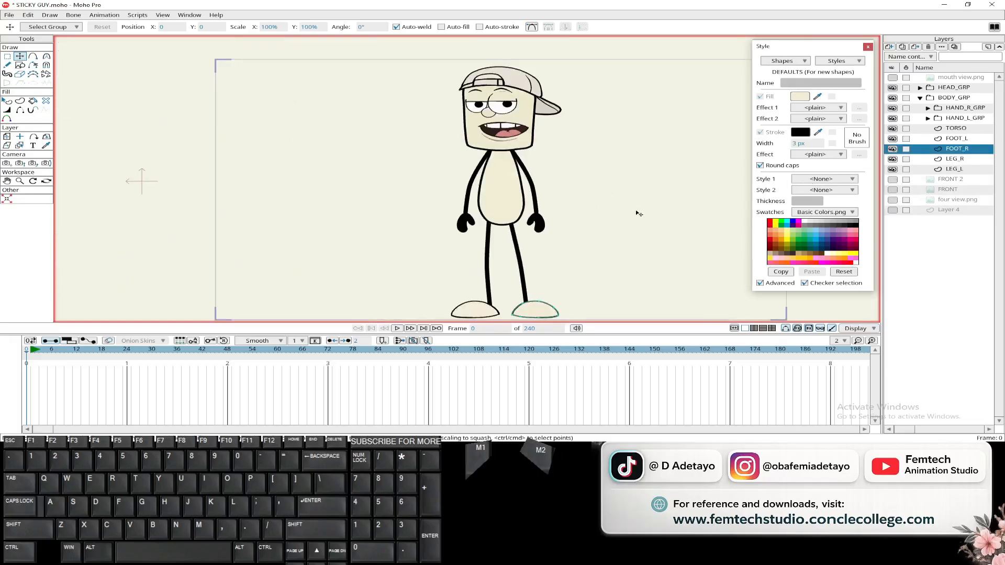
Step: Select the four view.png layer and show the FRONT 2 reference layer beside the drawn character
left_click(955, 199)
scroll(600, 205, "down", 2)
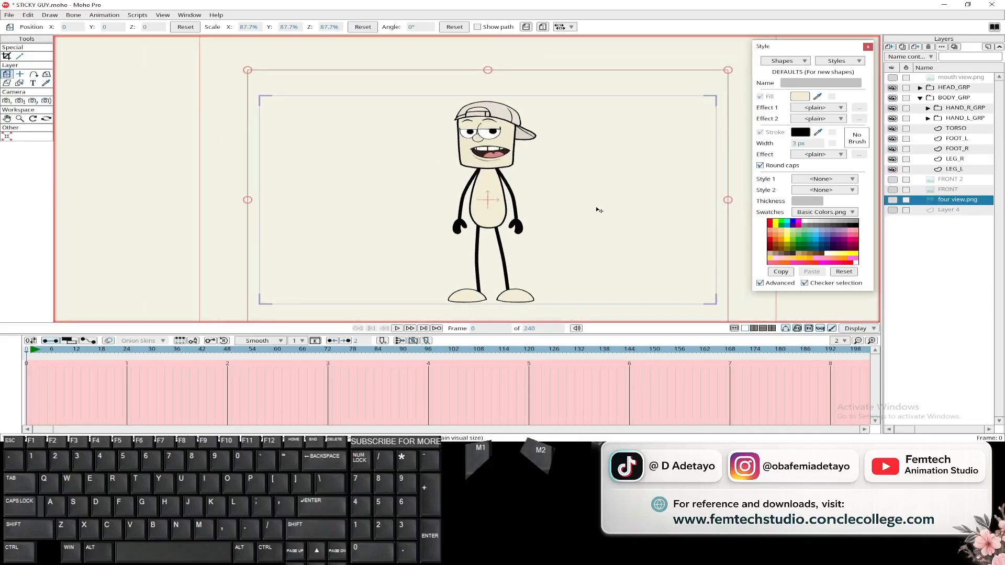
left_click(853, 329)
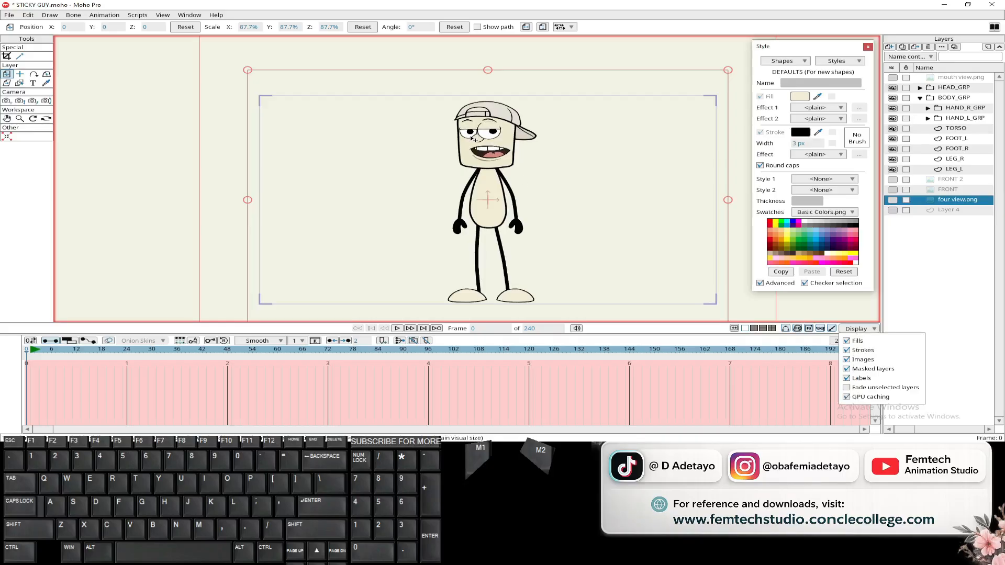
left_click(893, 179)
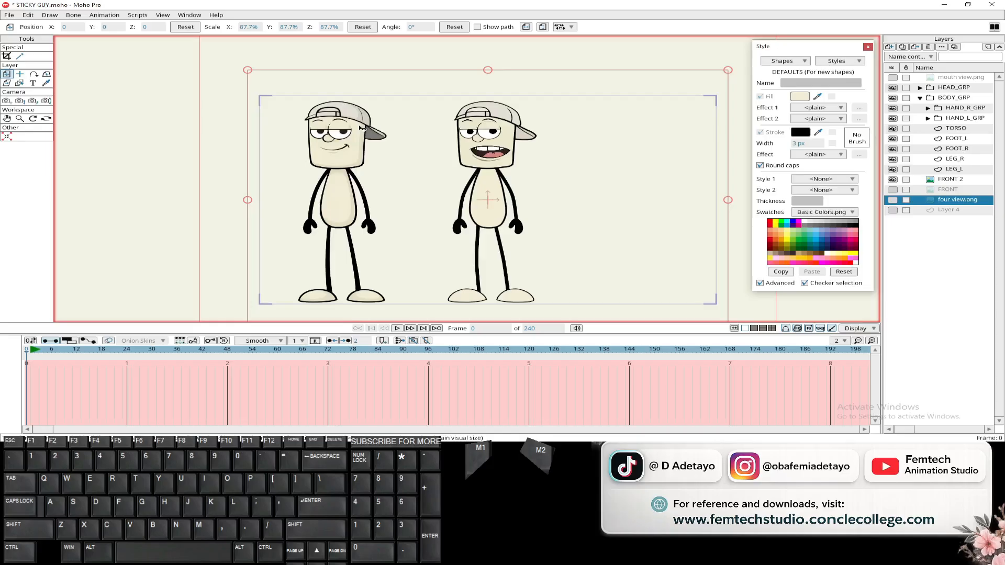
left_click(912, 557)
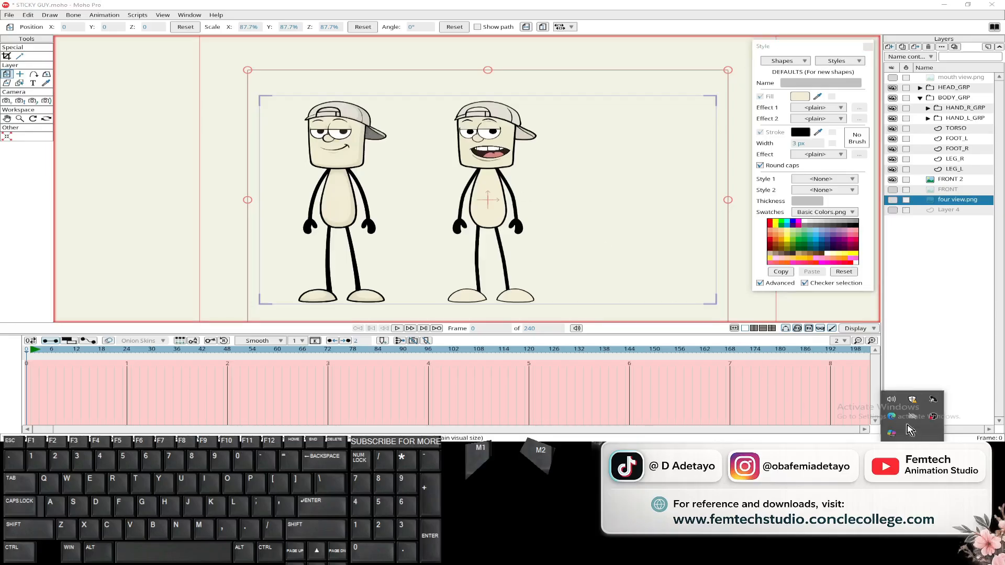